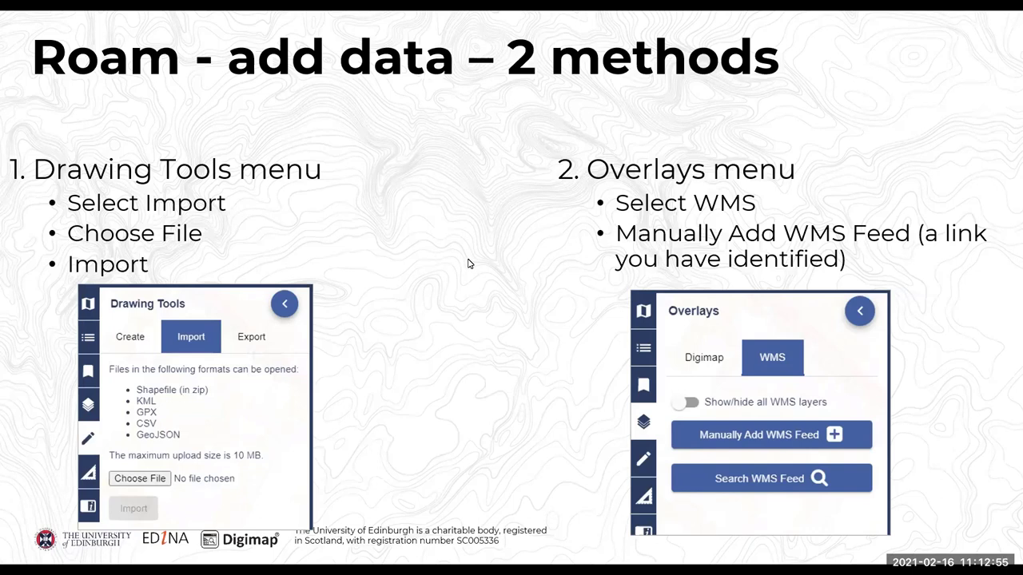
- Switch to Digimap Roam, centre the map on the place result York (York) and close the search results
key(alt+Tab)
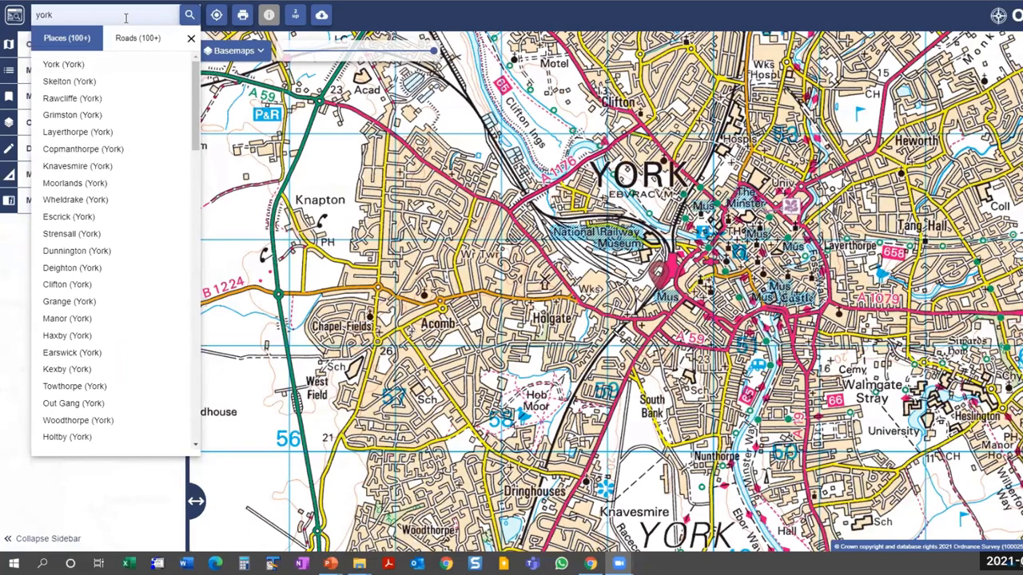
click(144, 65)
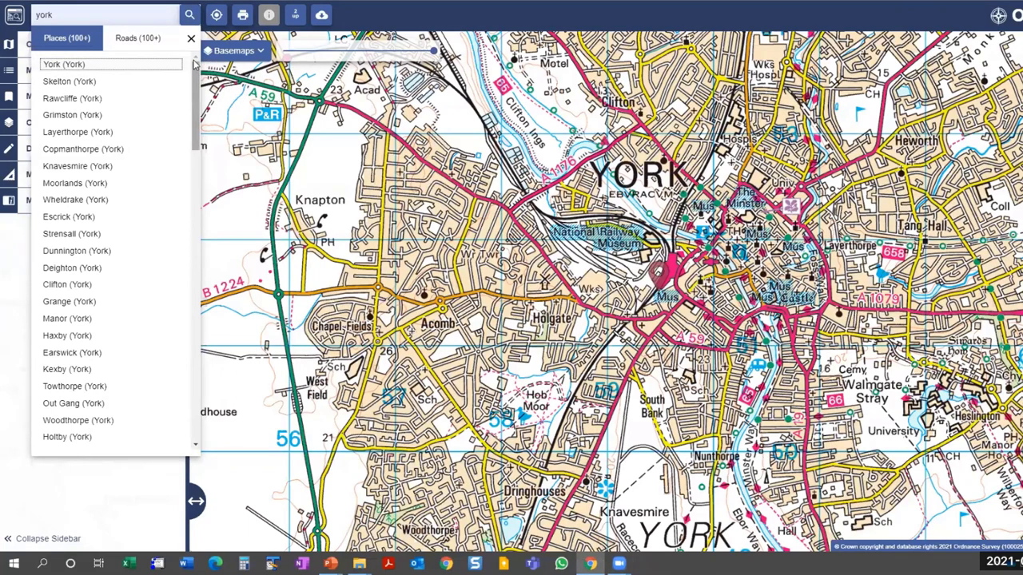
click(192, 40)
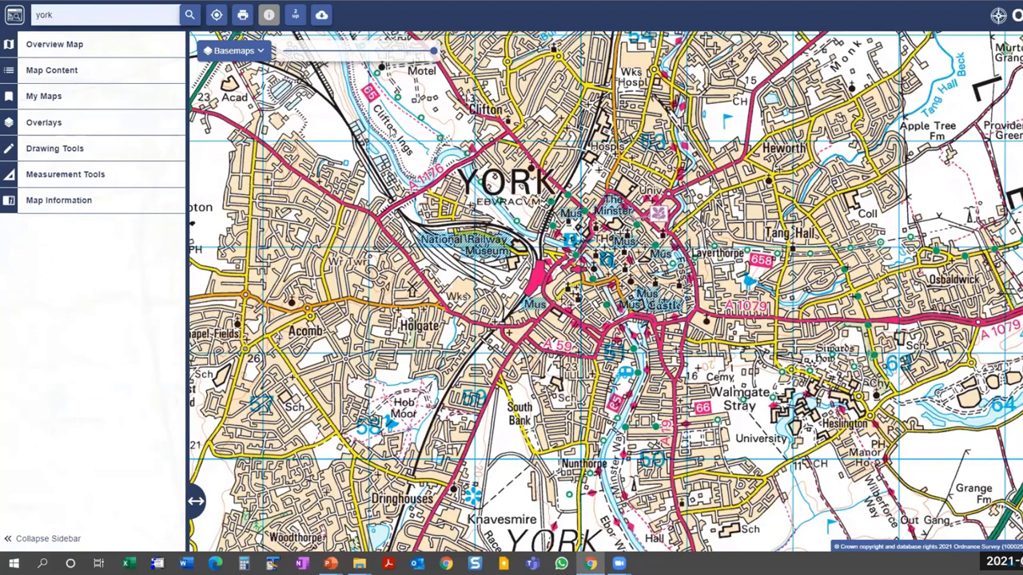
- Show the map content list, try the Raster 50k Greyscale basemap and set the basemap to Vector Map District
click(115, 76)
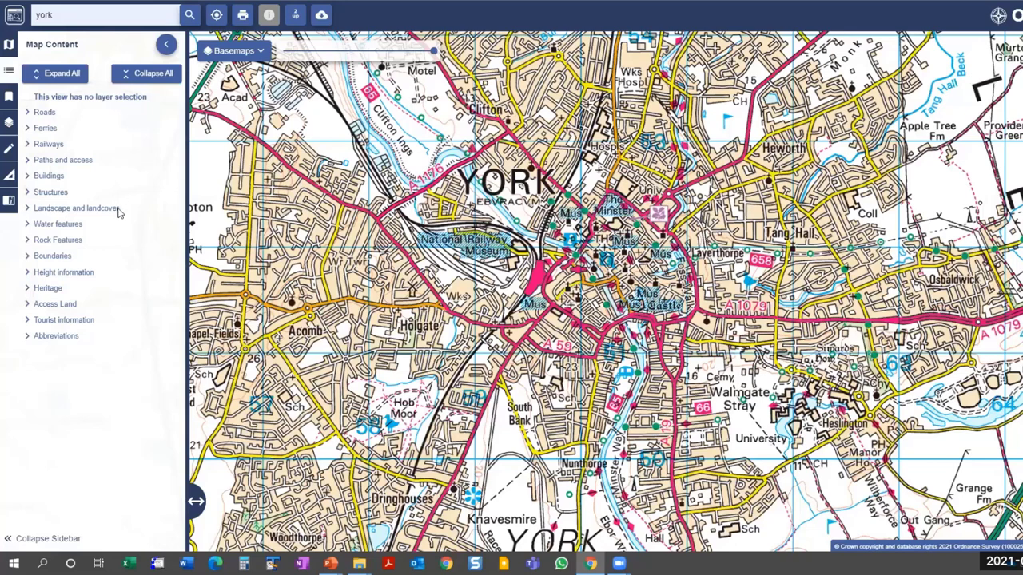
click(261, 52)
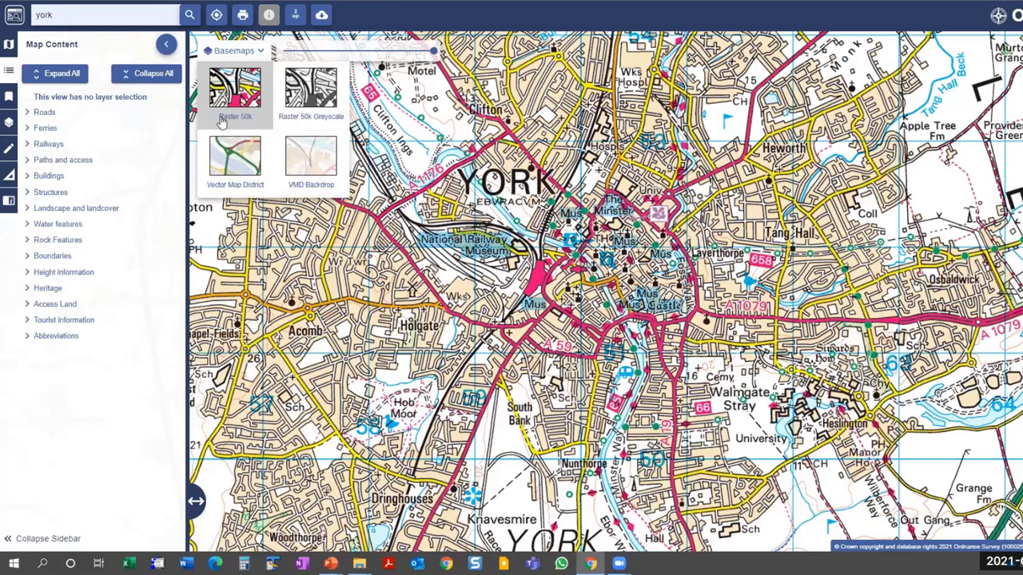
click(316, 96)
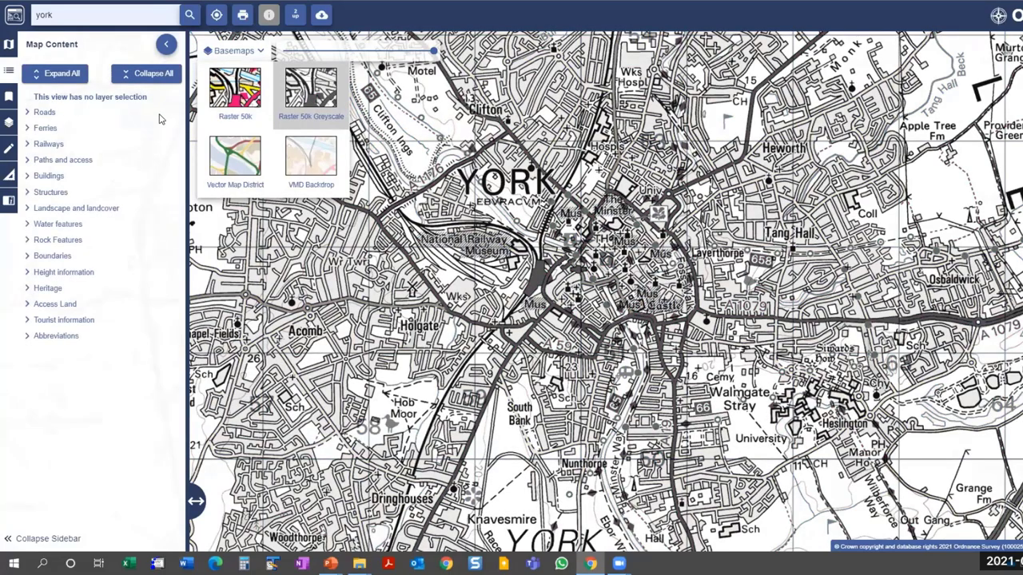
click(245, 172)
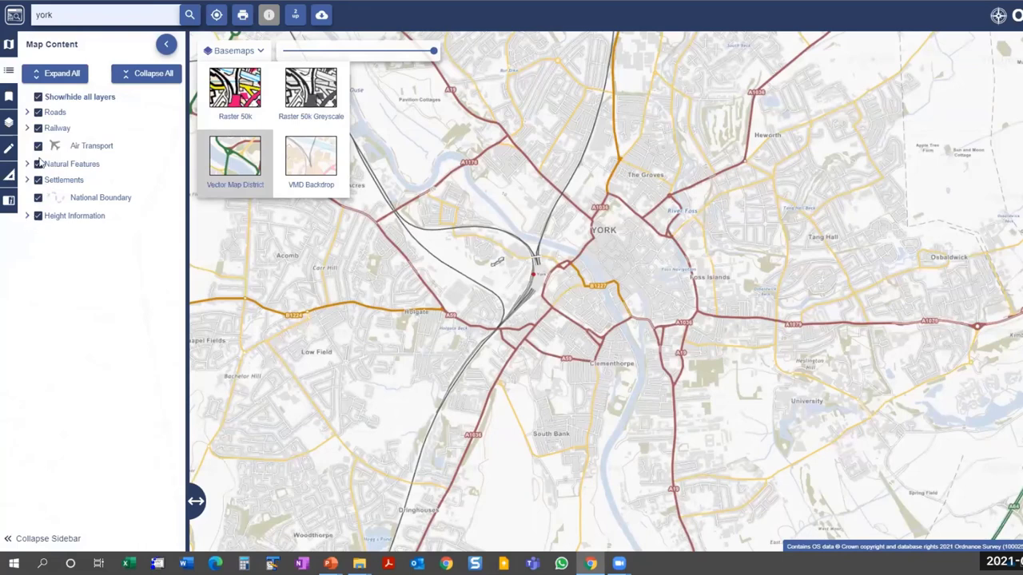
- Hide all roads, and show only Minor Road, Local Street, Private Road Publicly Accessible, Pedestrianised Street and Road Tunnel
click(37, 113)
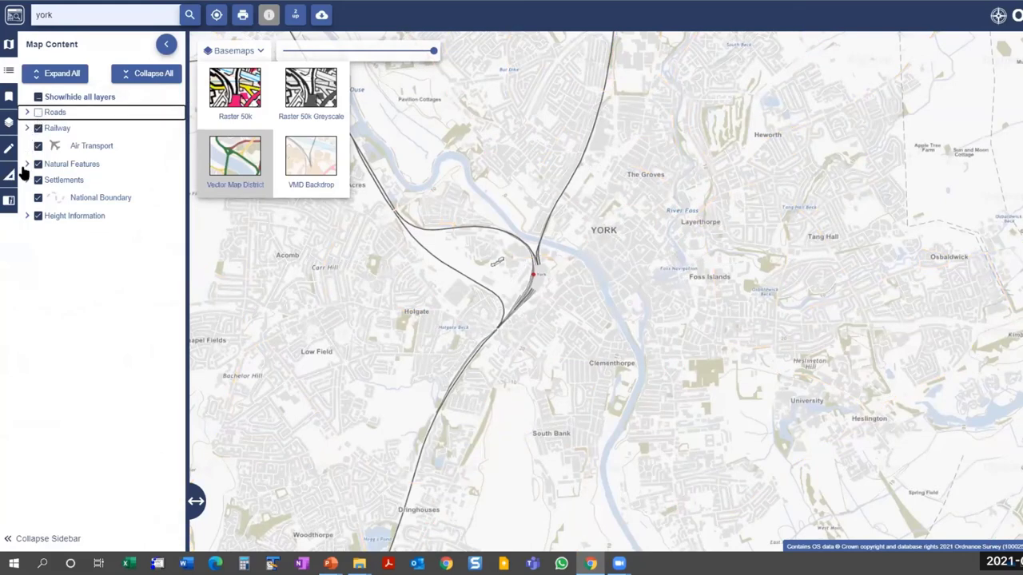
click(28, 113)
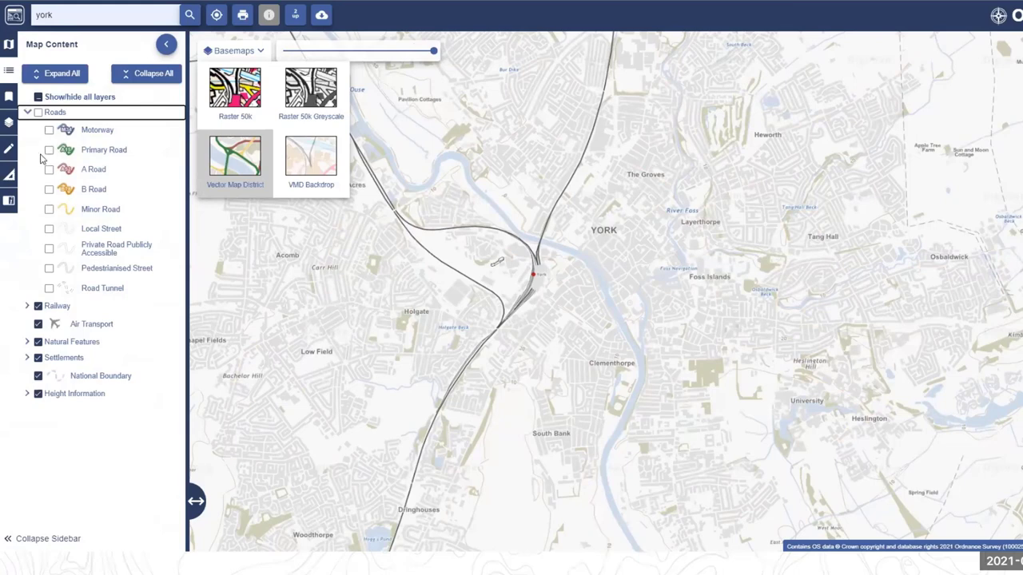
click(49, 210)
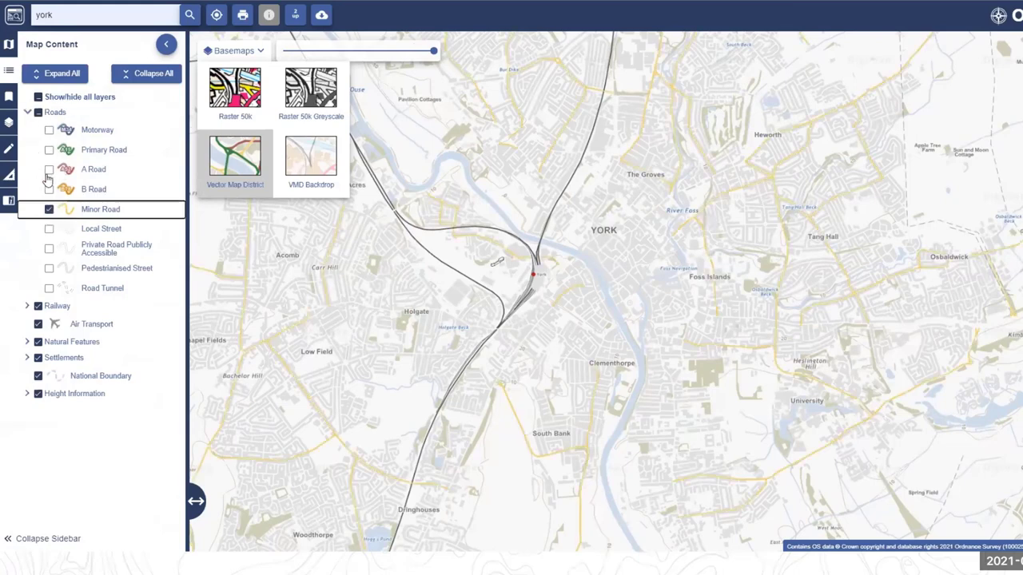
click(48, 229)
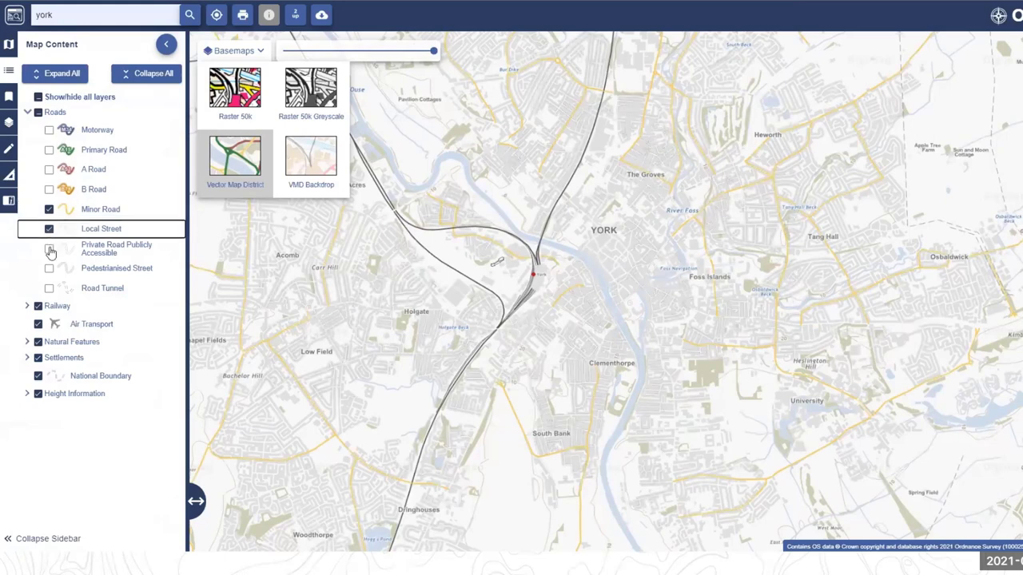
click(49, 248)
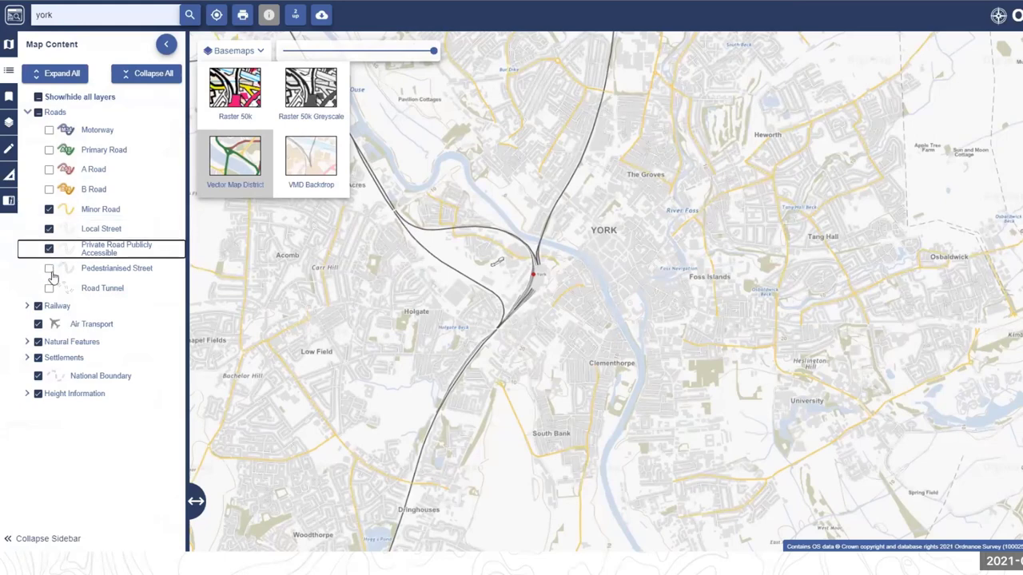
click(48, 270)
click(48, 290)
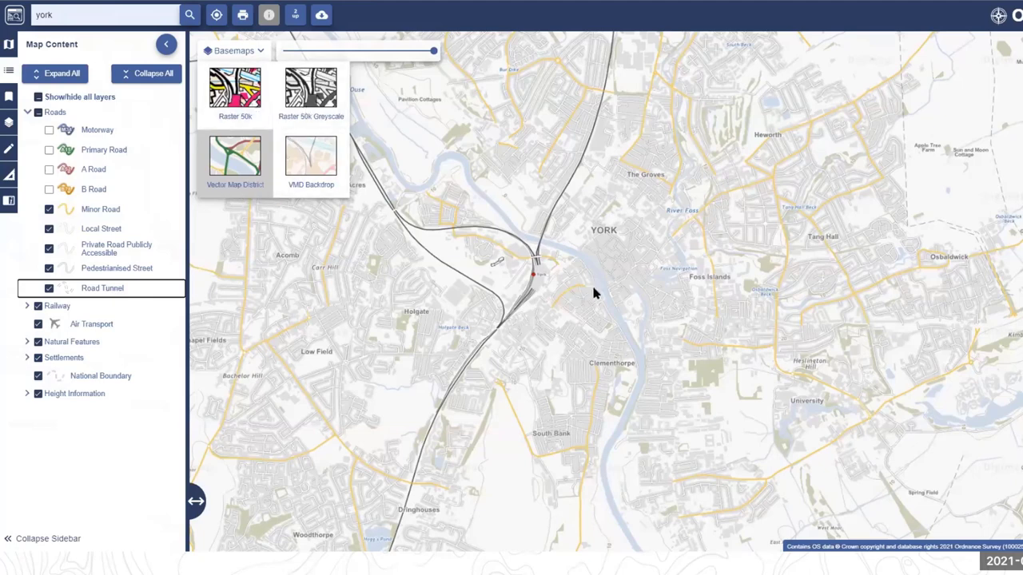
- Change the basemap of York to Raster 50k, and at a closer scale to Raster 25k
drag(595, 293, 497, 288)
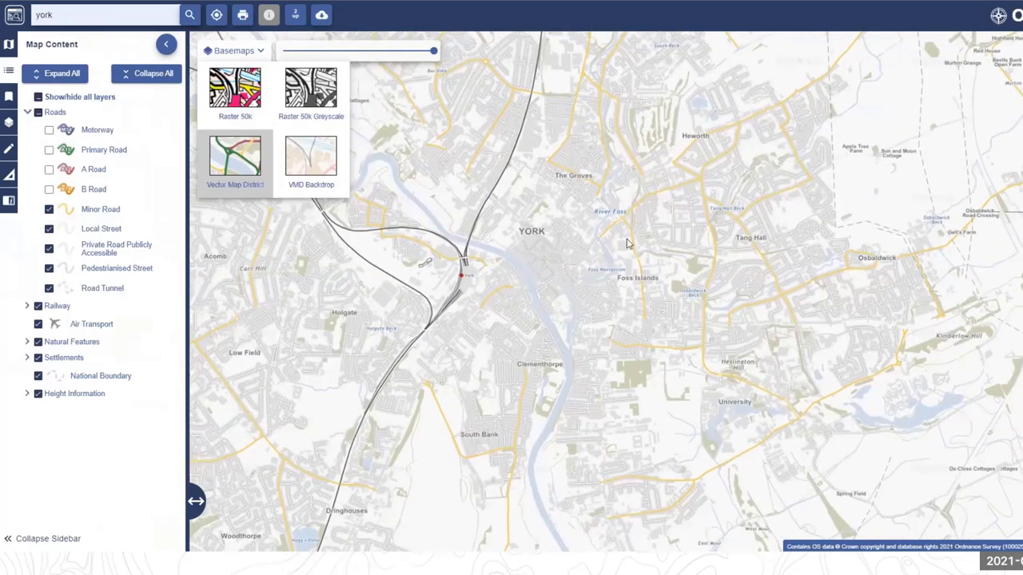
drag(628, 239, 716, 260)
click(238, 95)
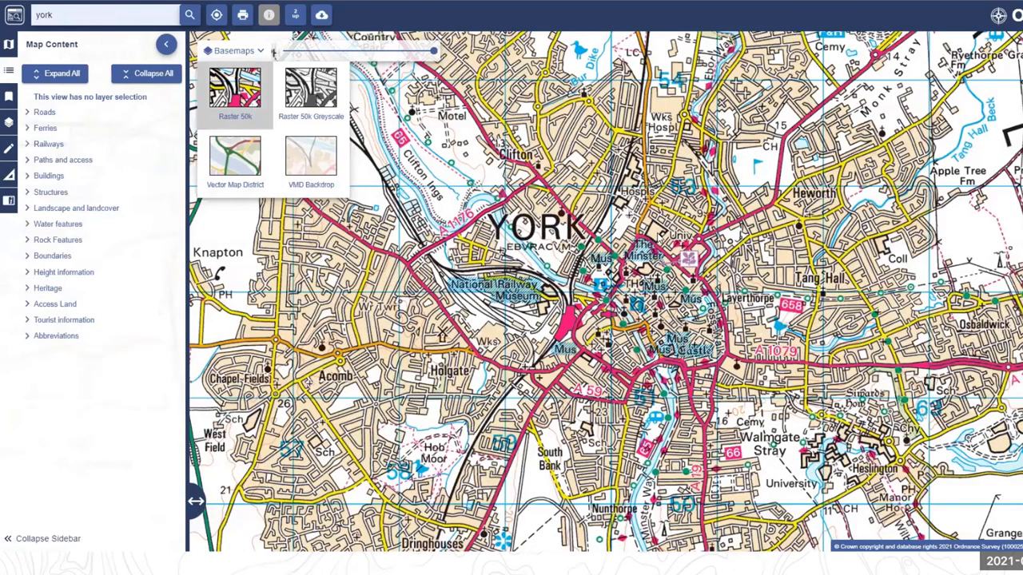
scroll(658, 238, up, 3)
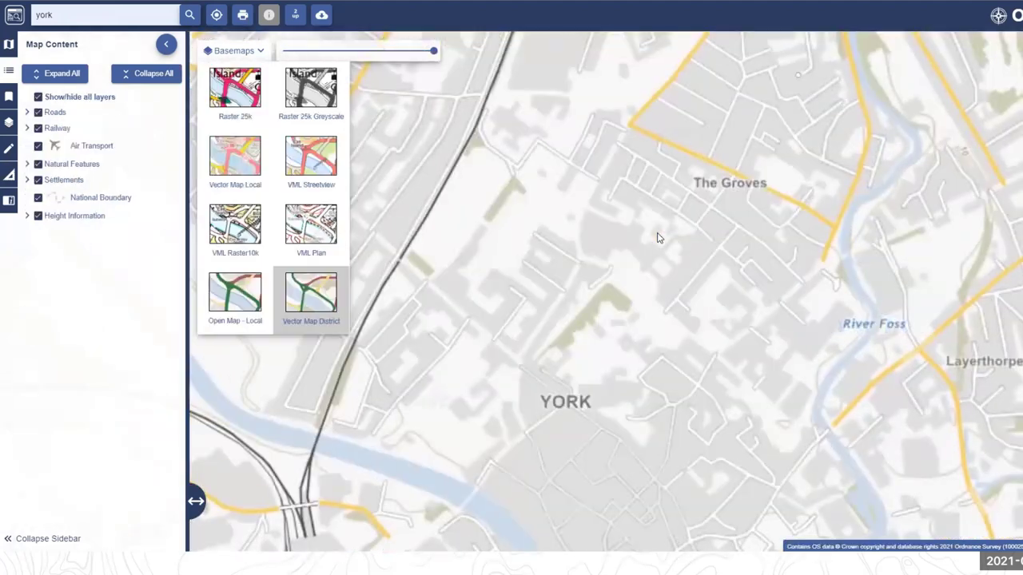
click(246, 90)
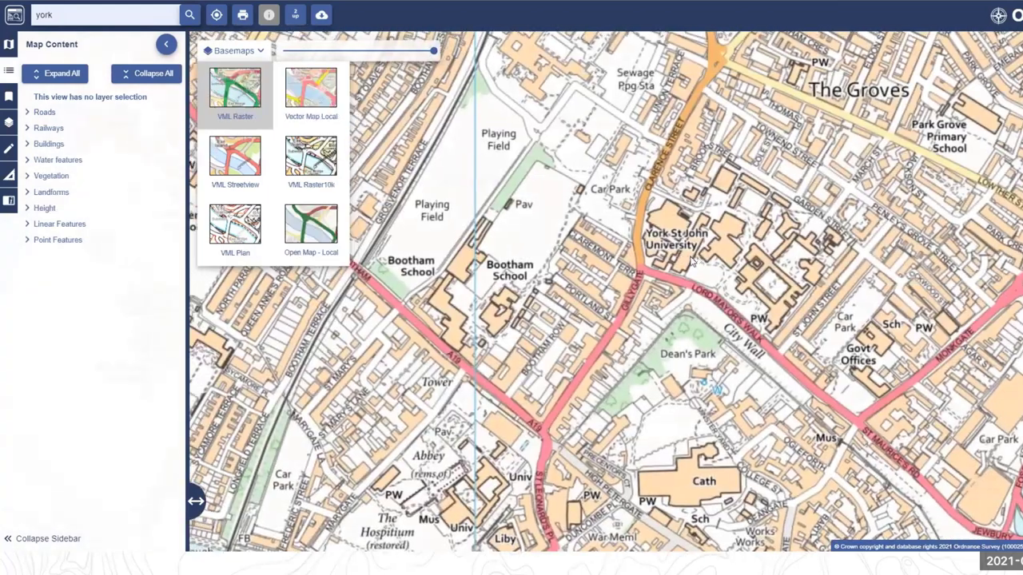
- Bring up the detailed building-level map around York St John University and set its basemap to Line Drawing
scroll(692, 256, up, 3)
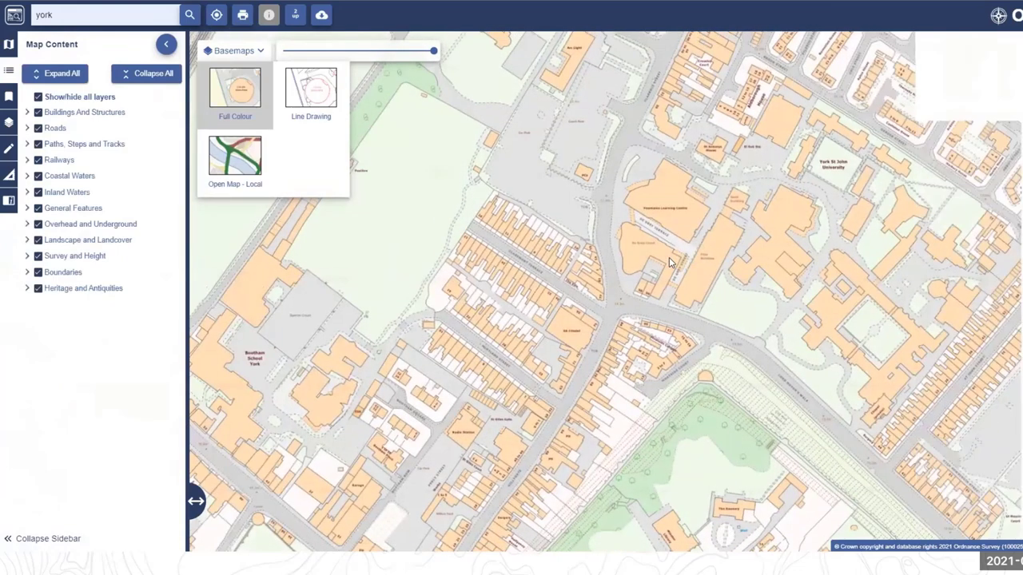
scroll(660, 233, up, 2)
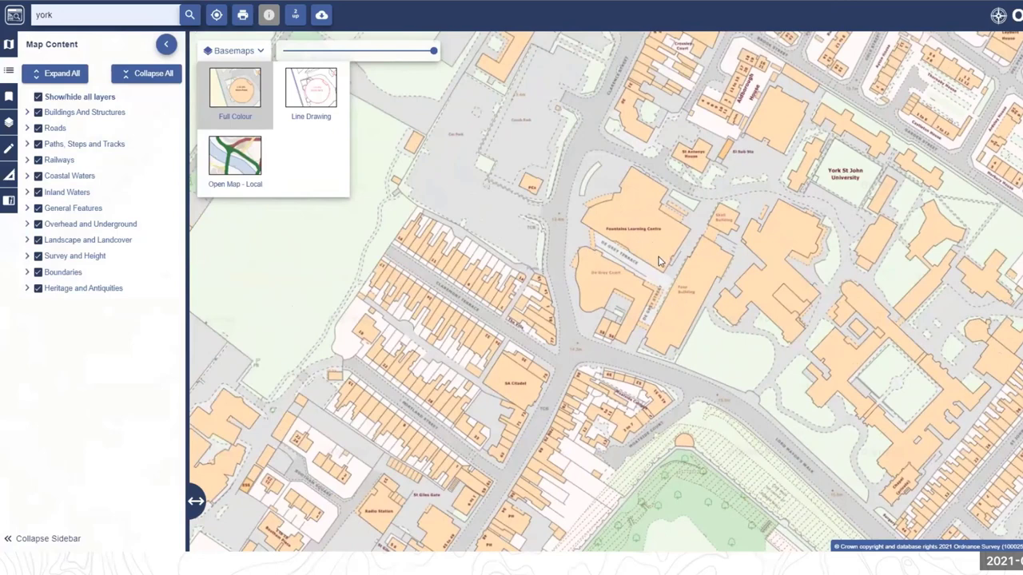
drag(660, 261, 676, 265)
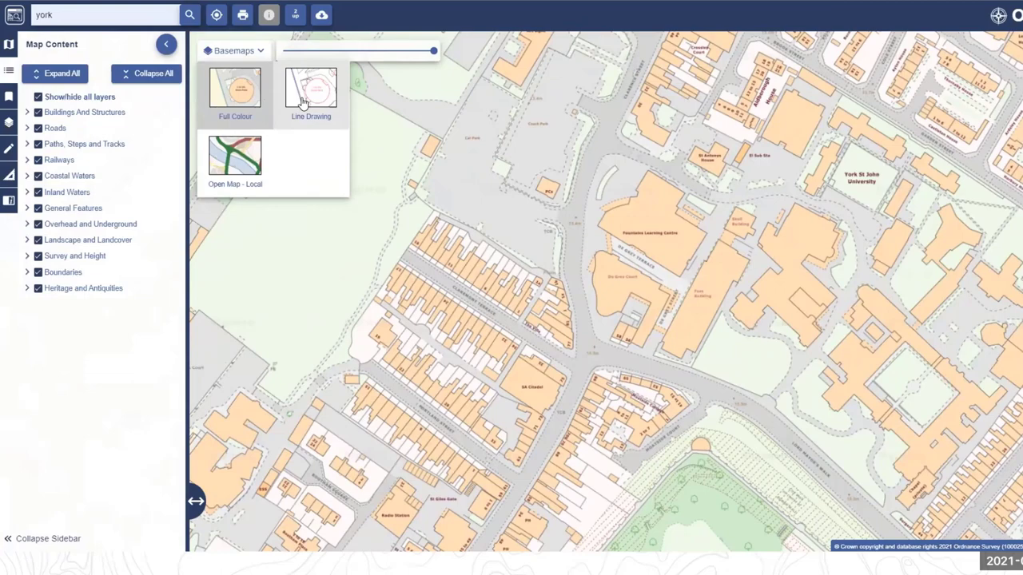
click(303, 102)
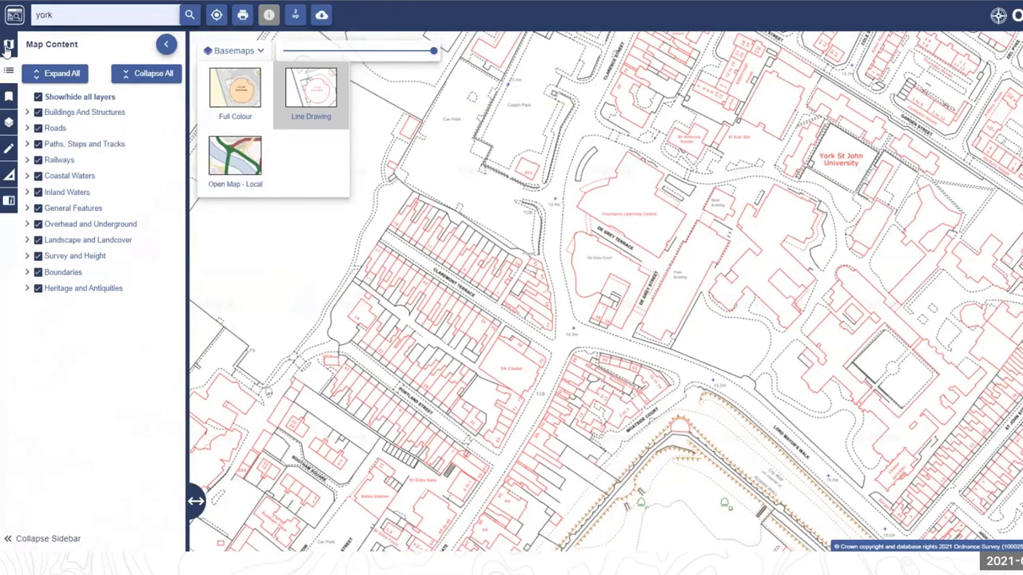
- Look at the overview map and the list of saved maps
click(7, 46)
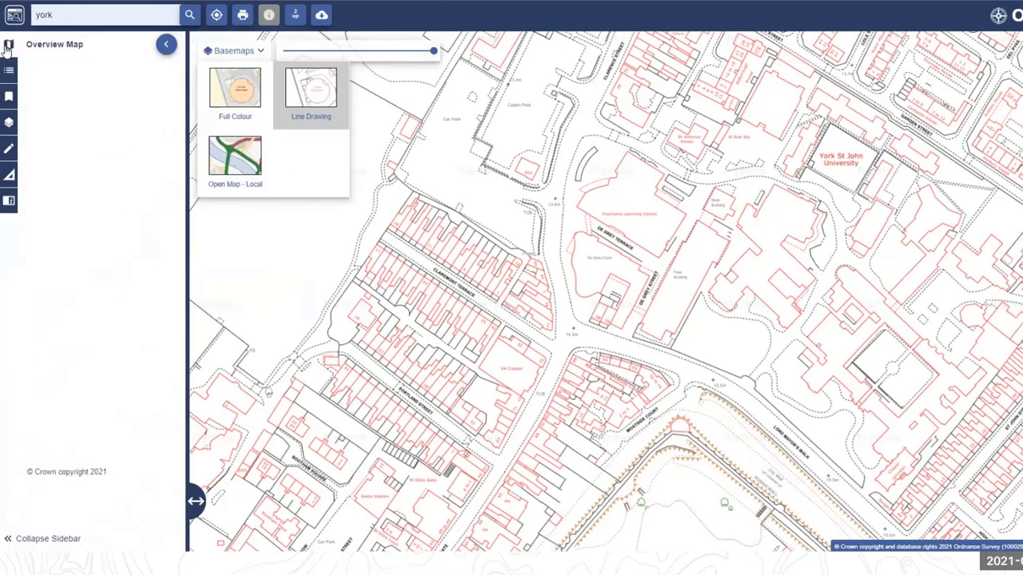
click(8, 99)
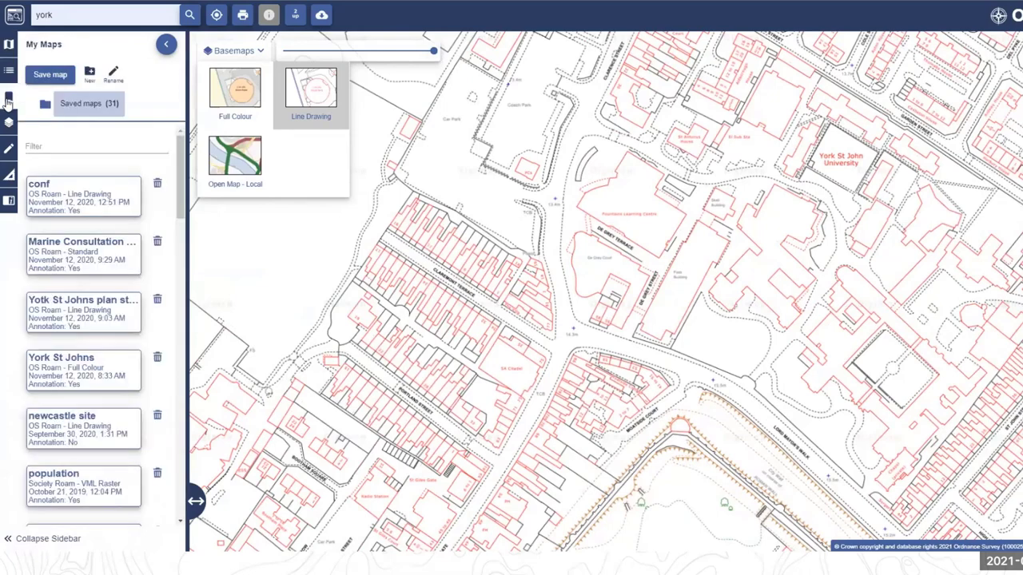
- Turn on the Points of Interest overlay and exclude its Public infrastructure and Manufacturing and production categories
click(9, 121)
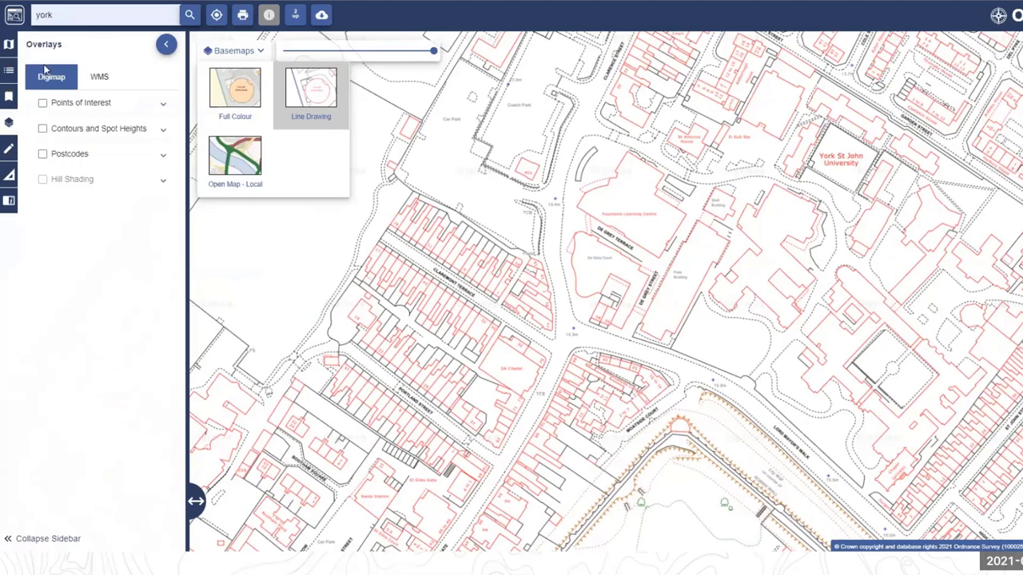
click(43, 104)
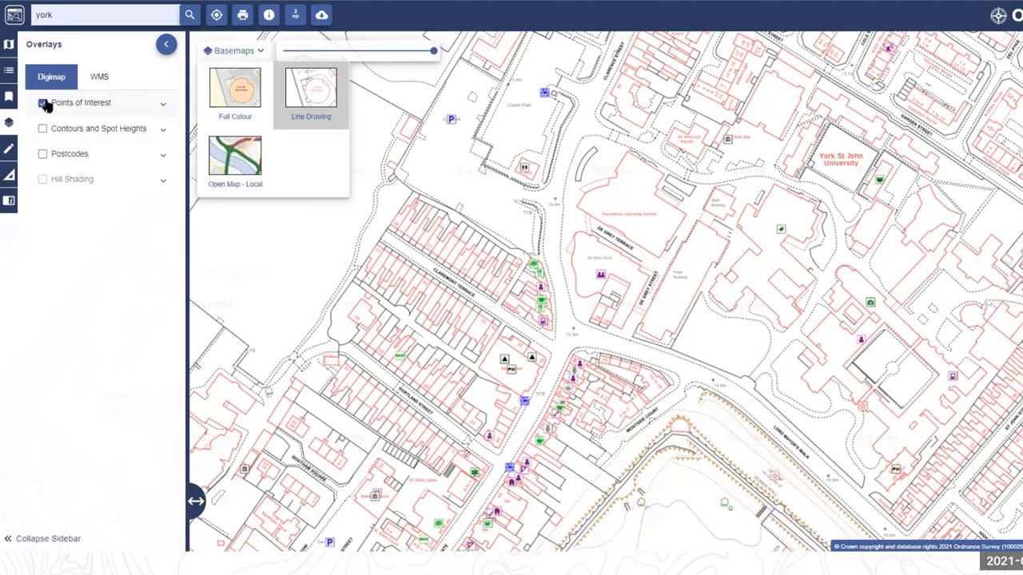
click(164, 109)
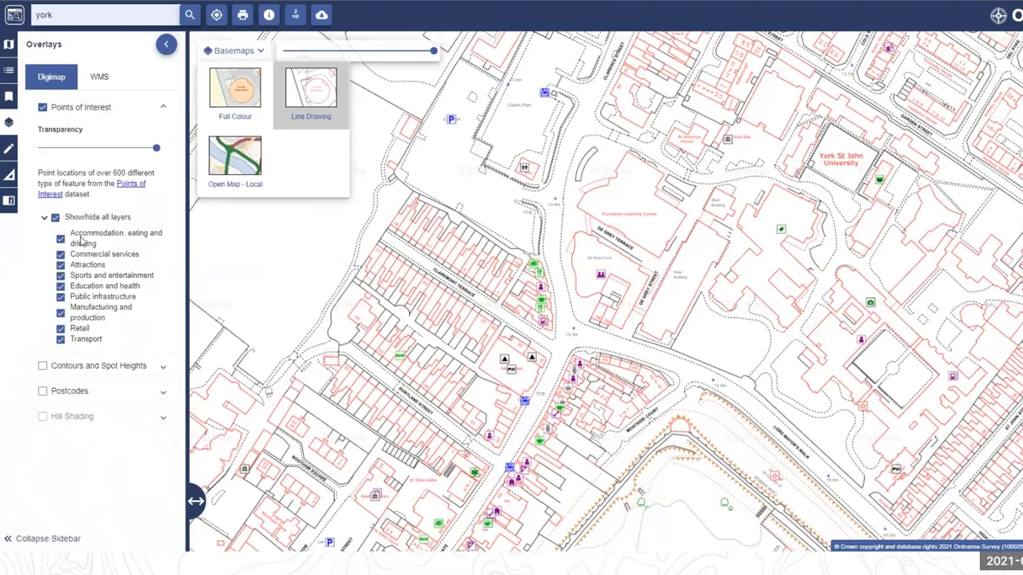
click(61, 298)
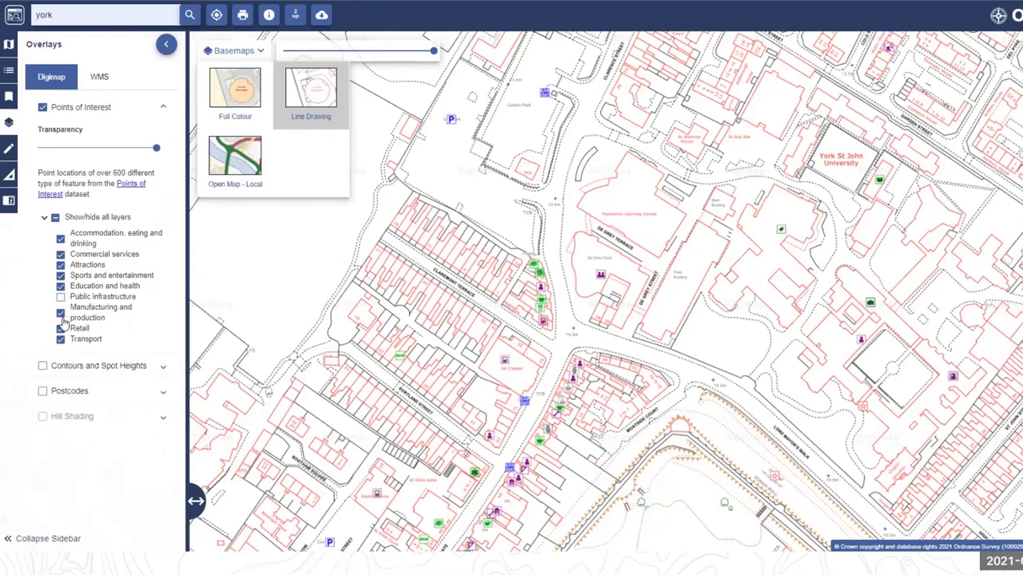
click(61, 315)
- Turn on the Contours and Spot Heights overlay and display the overlays across the whole city of York
click(42, 366)
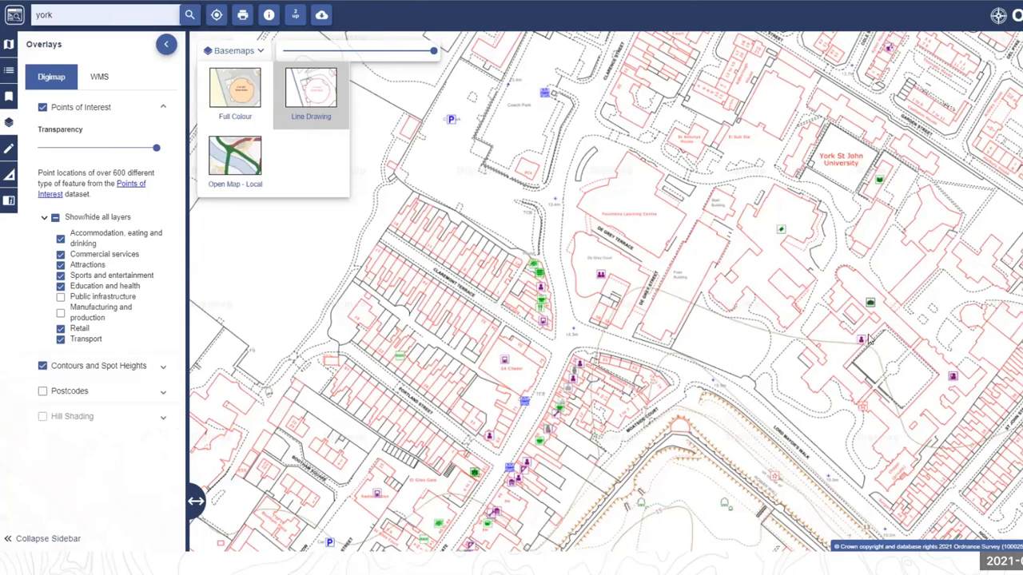
scroll(632, 324, down, 2)
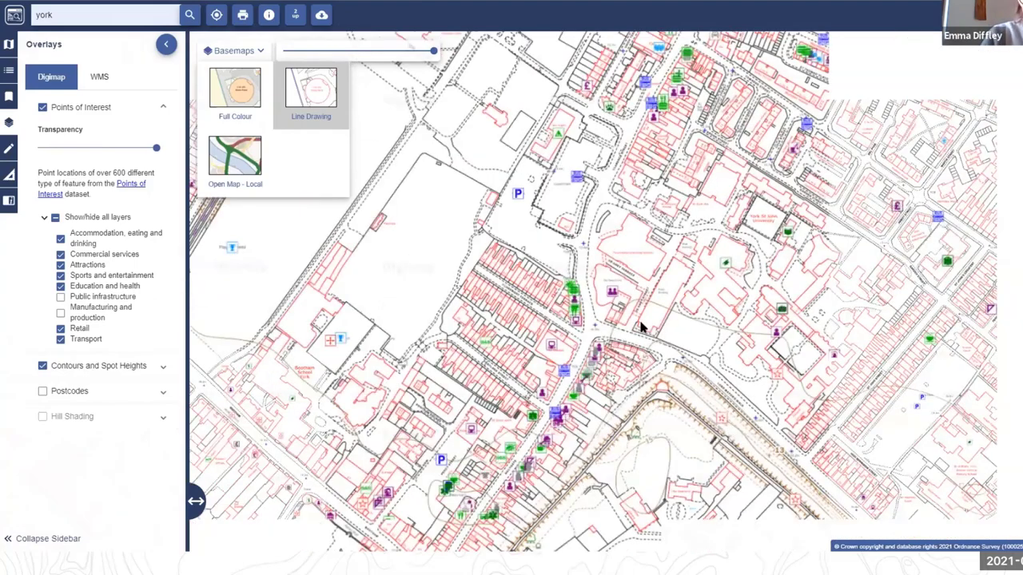
scroll(639, 326, down, 1)
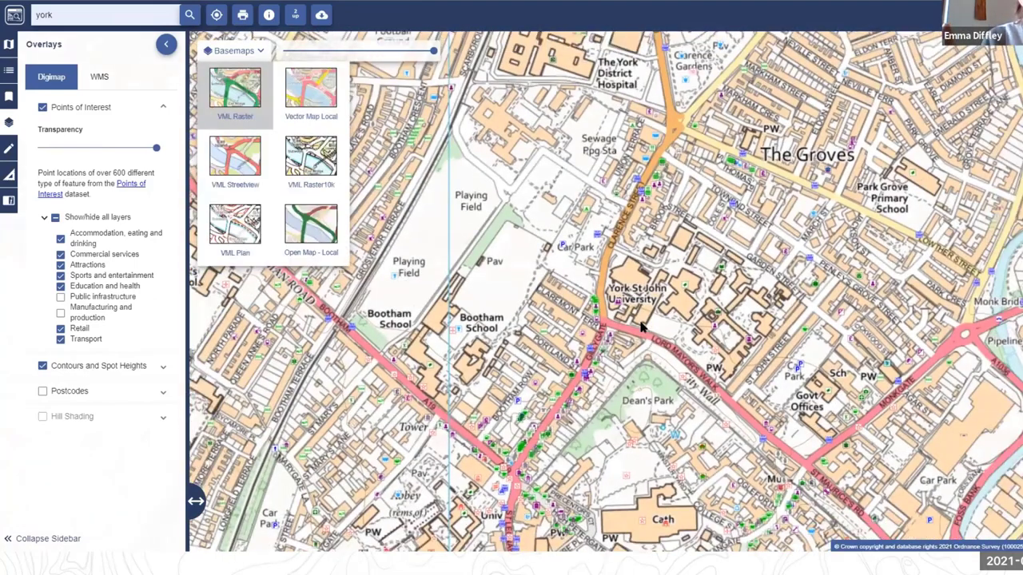
scroll(640, 326, down, 1)
scroll(640, 324, down, 1)
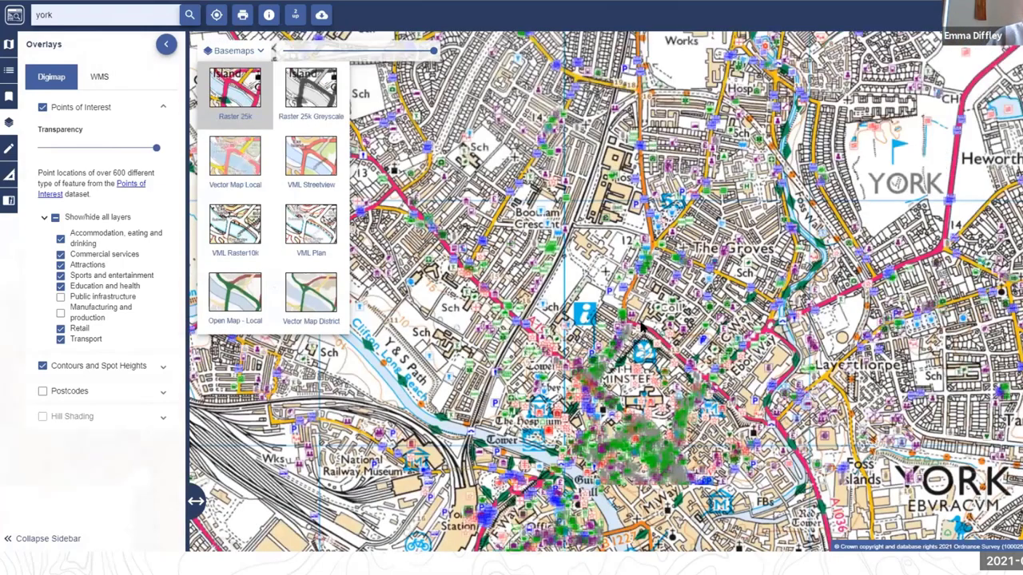
scroll(641, 323, down, 1)
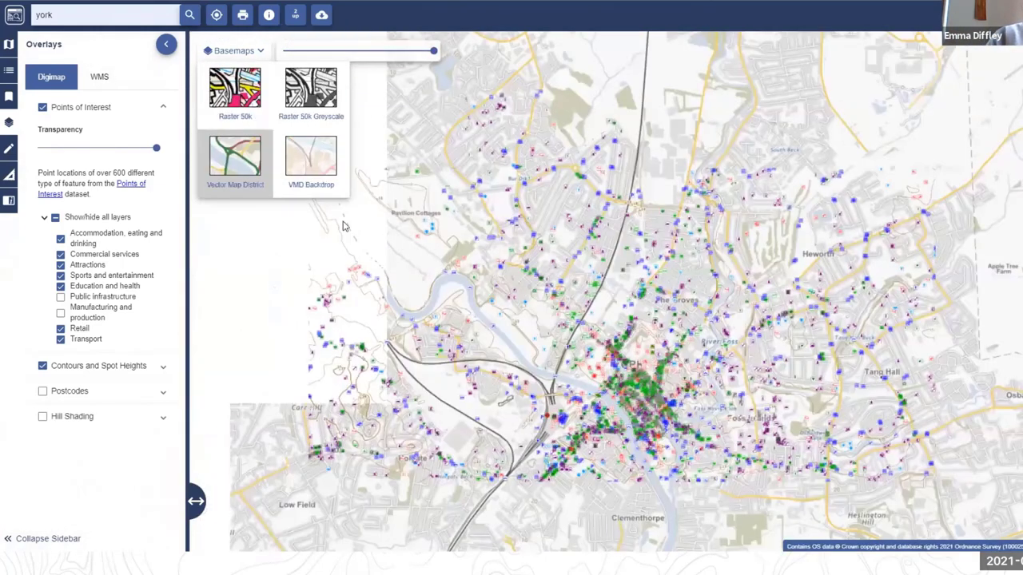
- Try the VMD Backdrop basemap, expand the Contours and Spot Heights options and set the basemap to Raster 50k
click(319, 166)
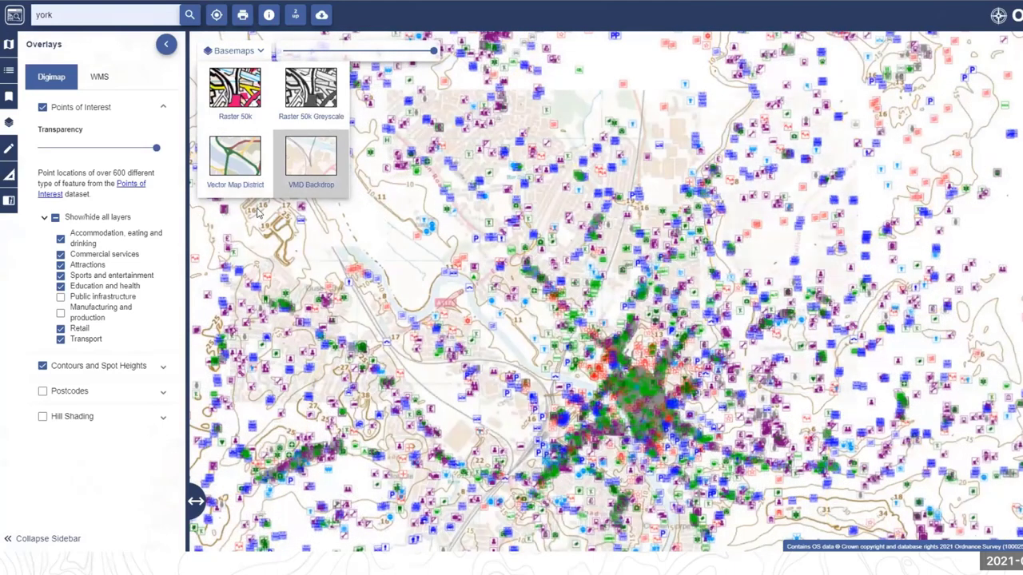
click(164, 368)
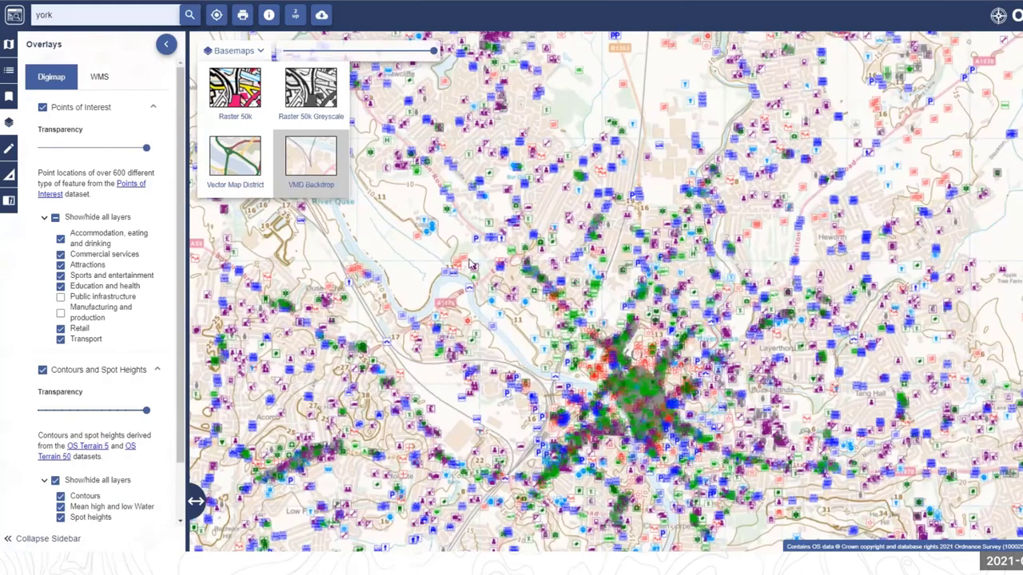
click(235, 88)
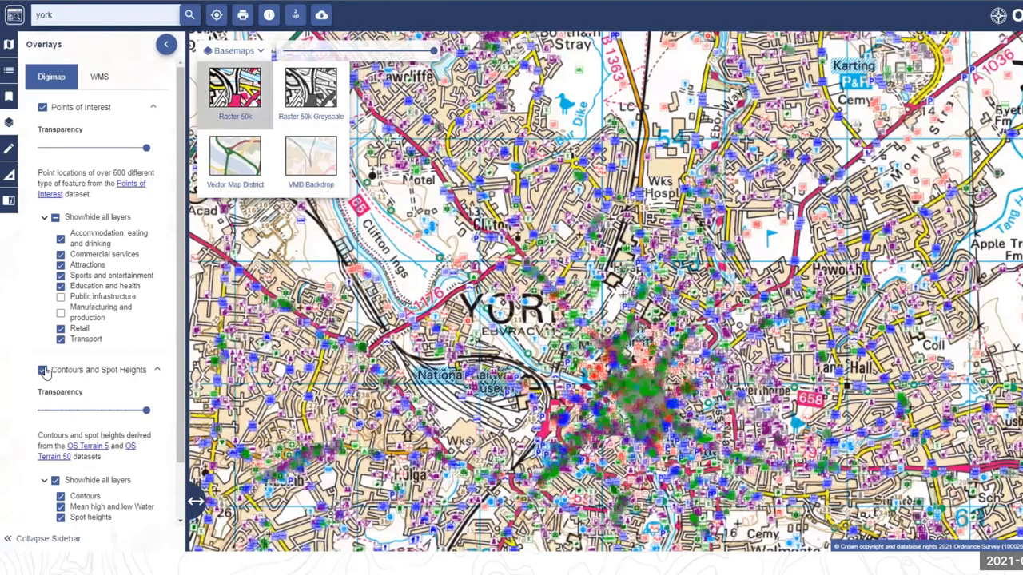
- Turn off the Contours and Spot Heights overlay and display the streets around York's cathedral and Dean's Park in close-up
click(44, 371)
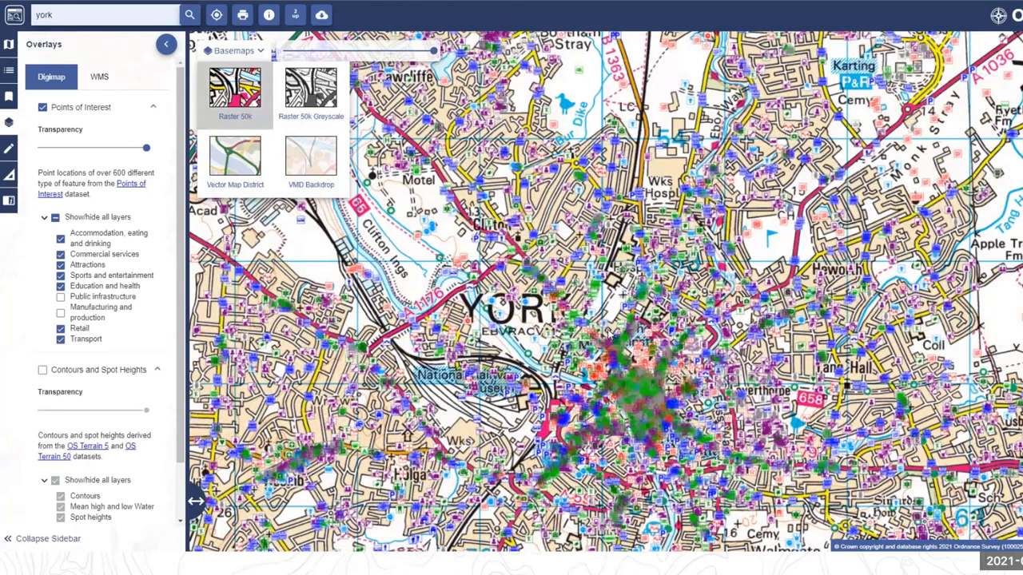
scroll(619, 291, up, 2)
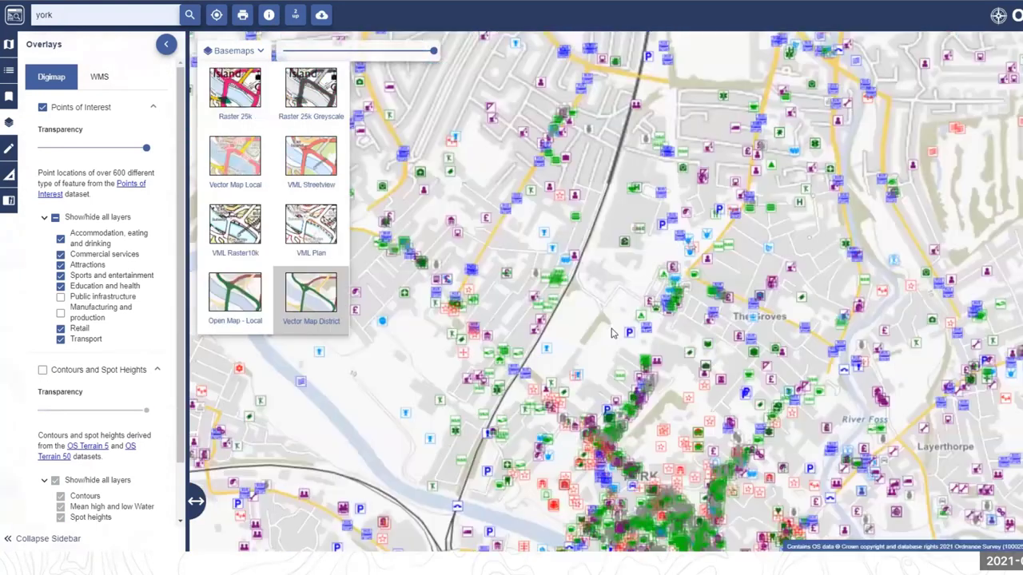
key(Down)
key(Down)
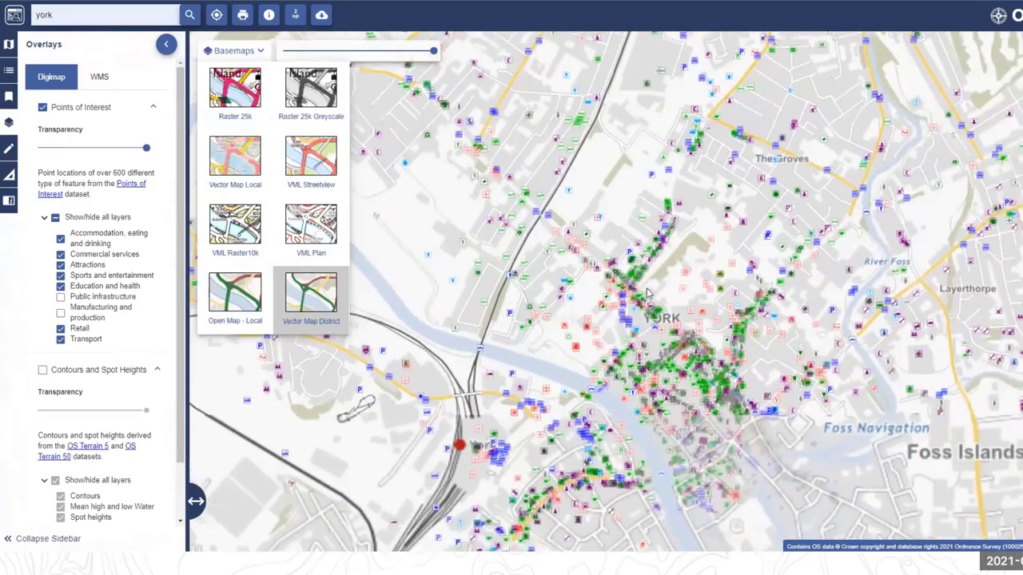
key(Right)
scroll(657, 274, up, 2)
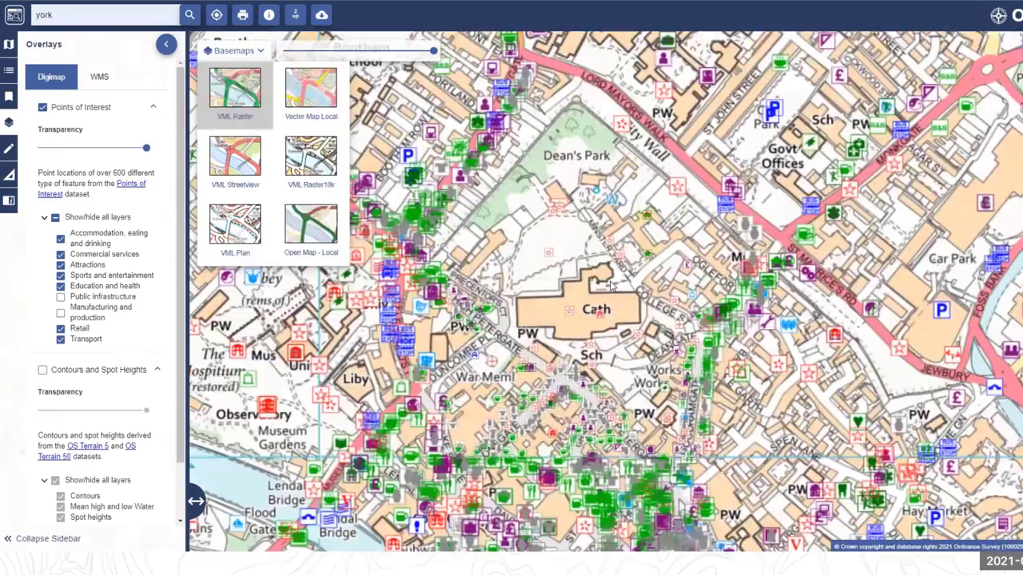
key(Up)
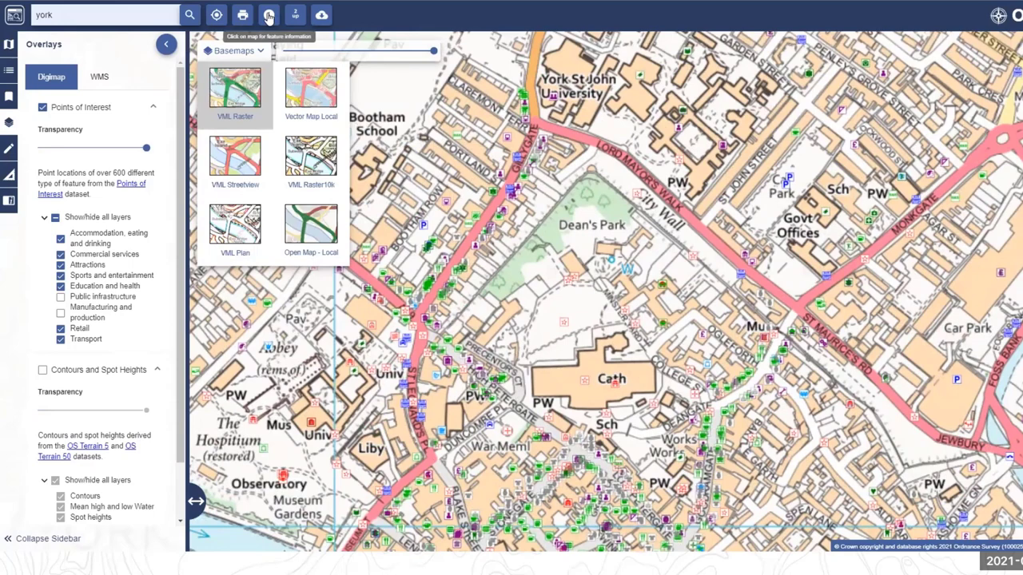
- Query a point of interest on Gillygate and view the feature information for Betty's York Holiday Flat and Hollywood Nails of York
click(269, 16)
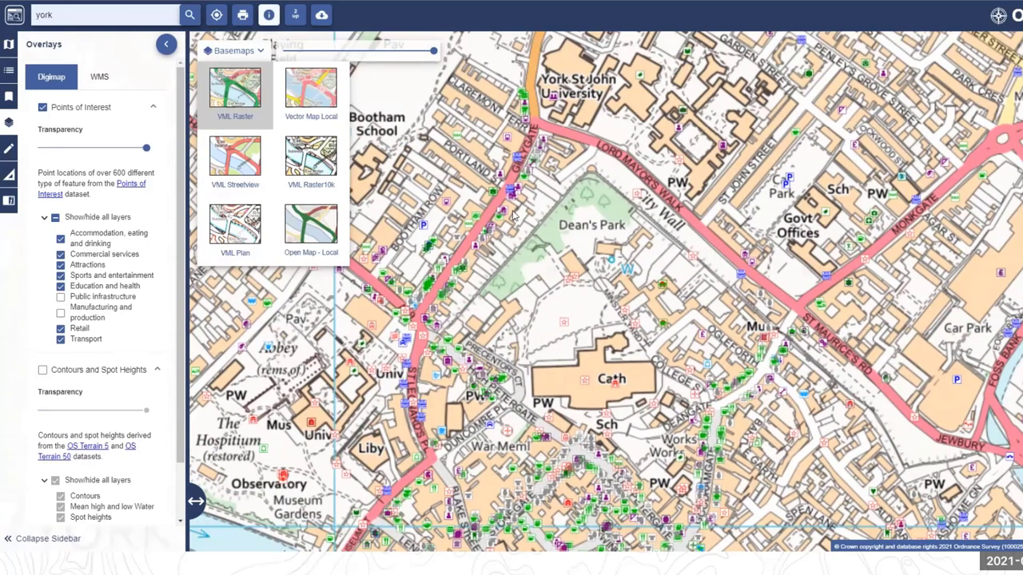
click(493, 194)
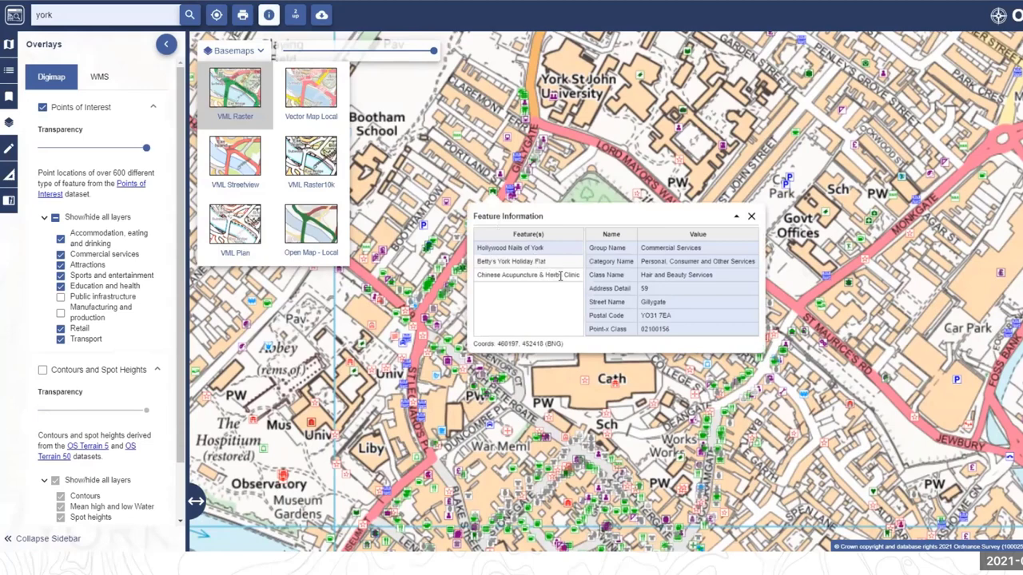
click(548, 266)
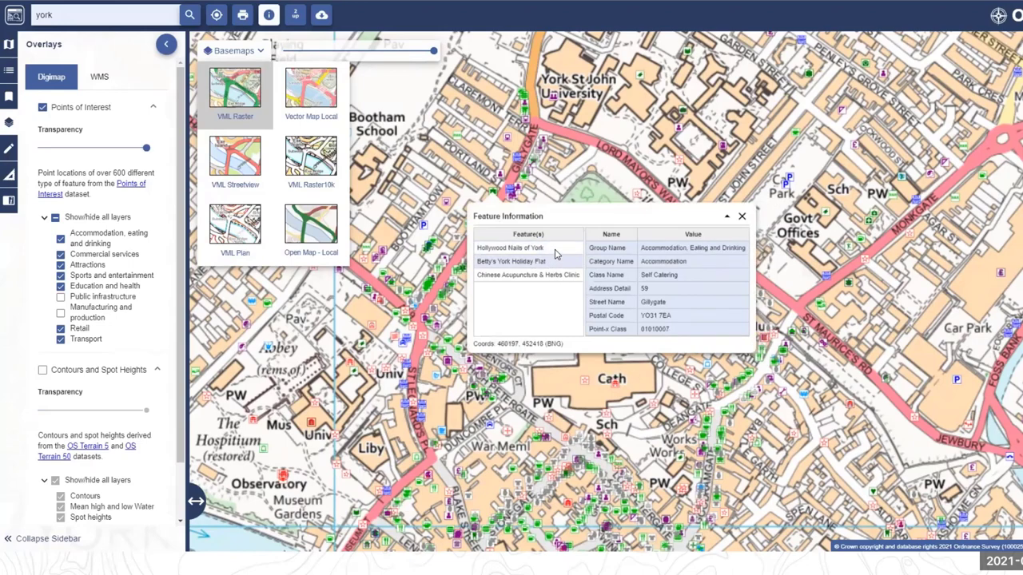
click(557, 251)
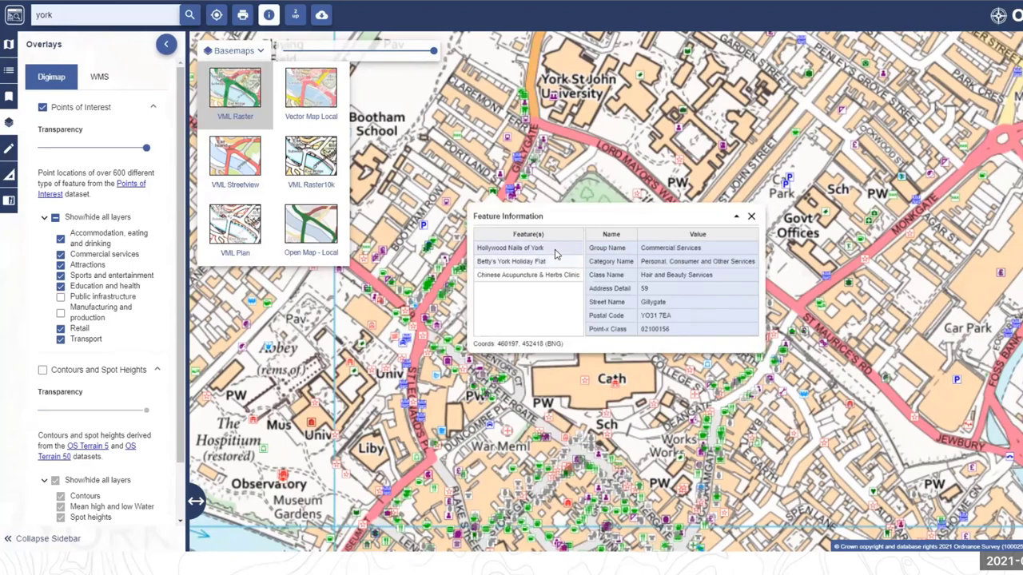
click(751, 219)
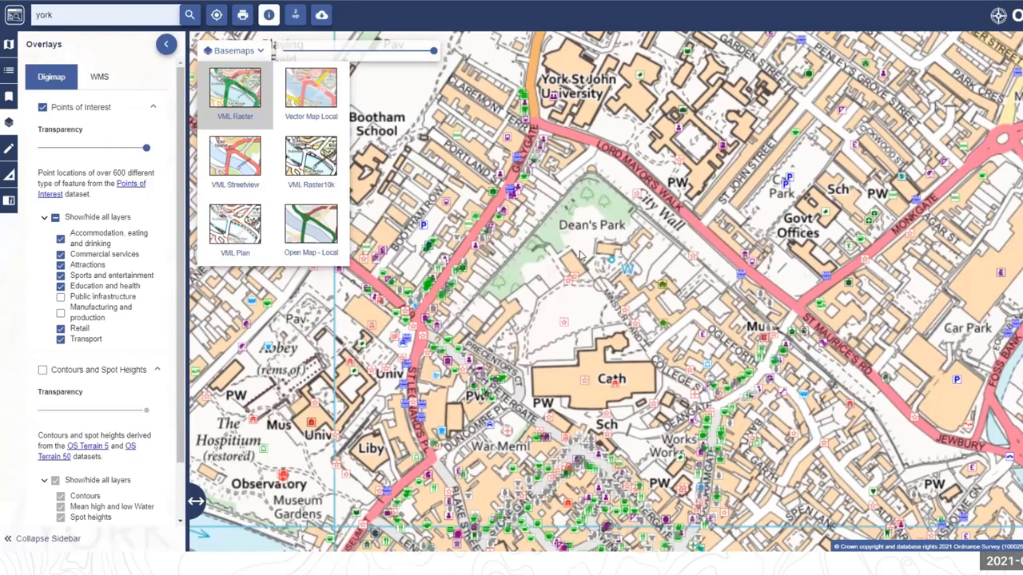
- Collapse the Points of Interest layer list and options, and turn off that overlay
drag(595, 314, 628, 252)
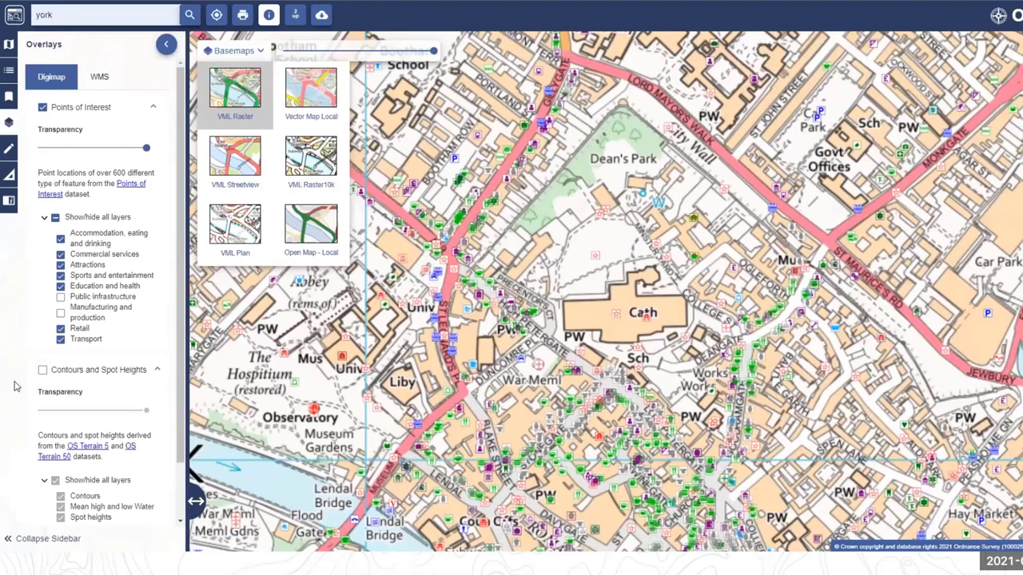
click(44, 219)
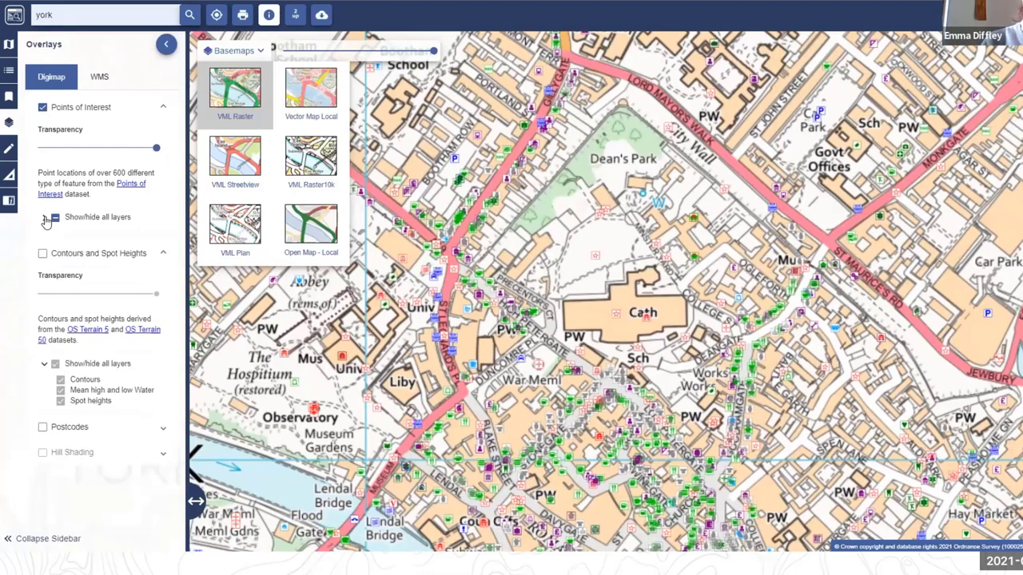
click(163, 109)
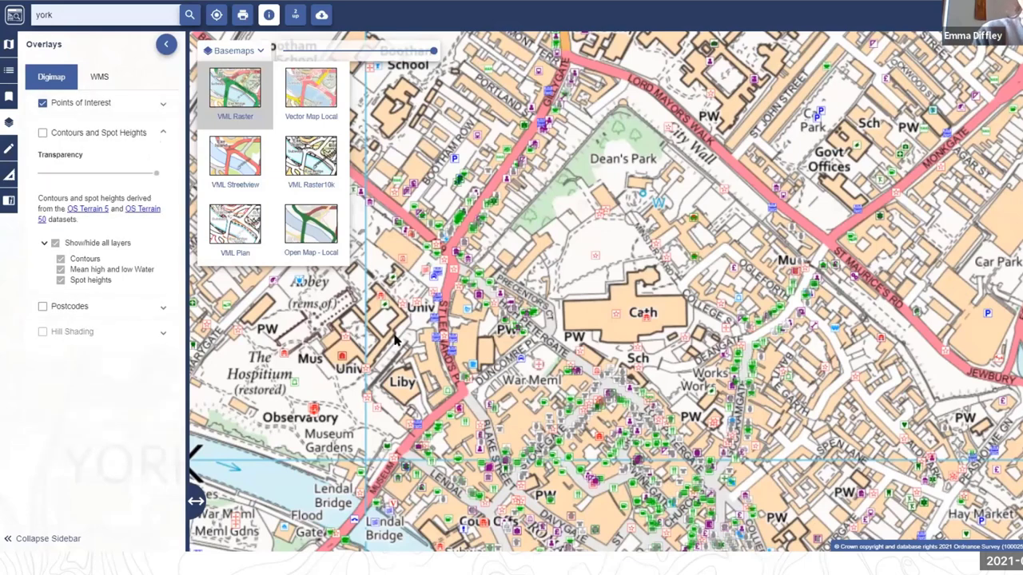
drag(684, 290, 612, 225)
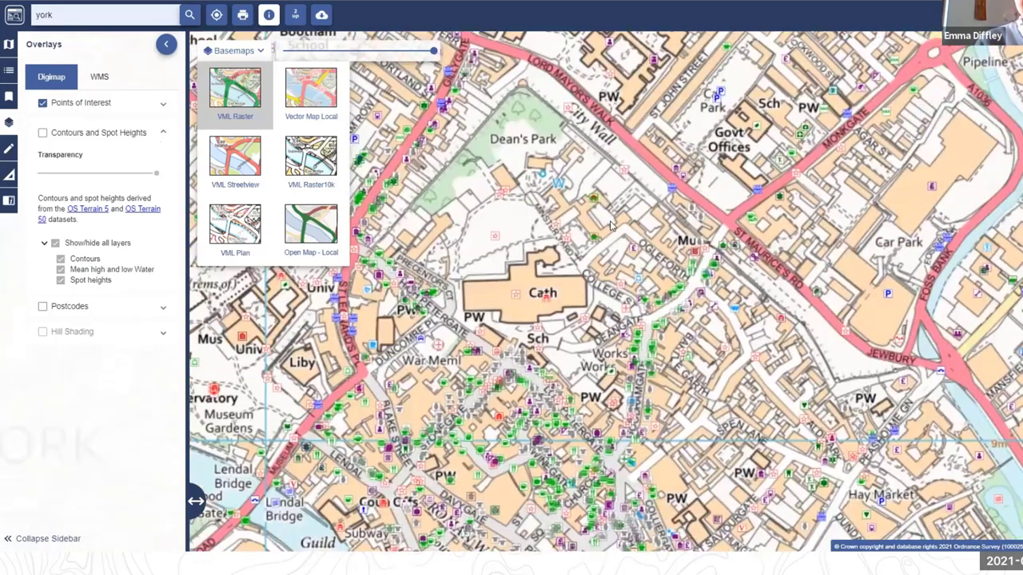
scroll(611, 225, down, 2)
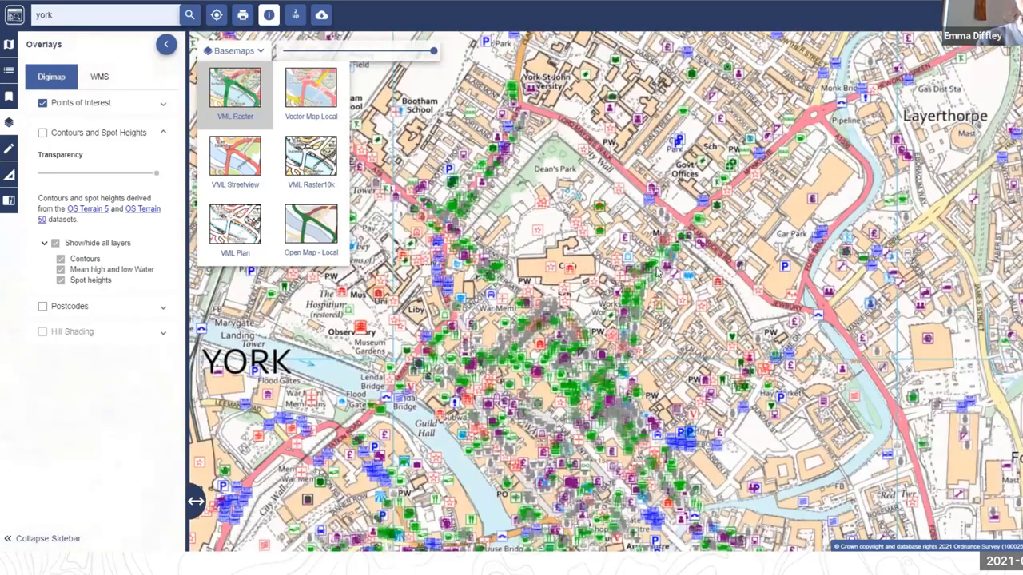
click(43, 104)
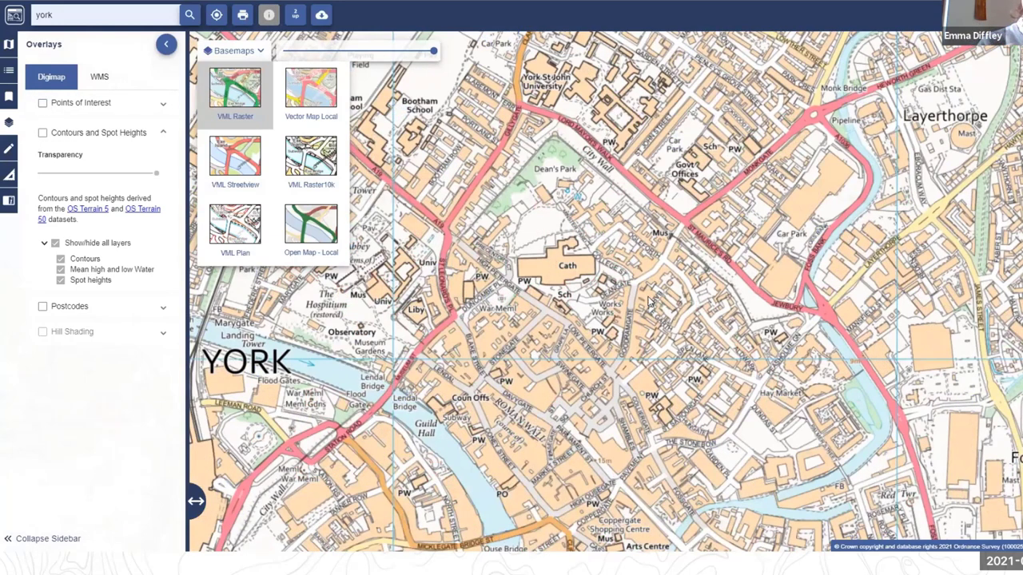
- Display the Line Drawing basemap around York St John University and turn the Points of Interest overlay on there
drag(587, 219, 630, 364)
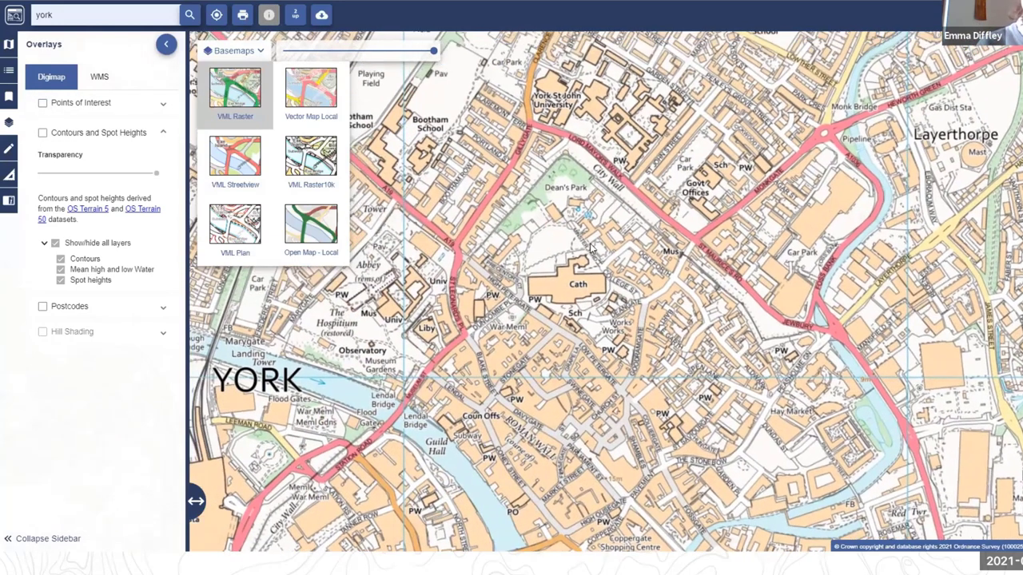
scroll(589, 244, up, 2)
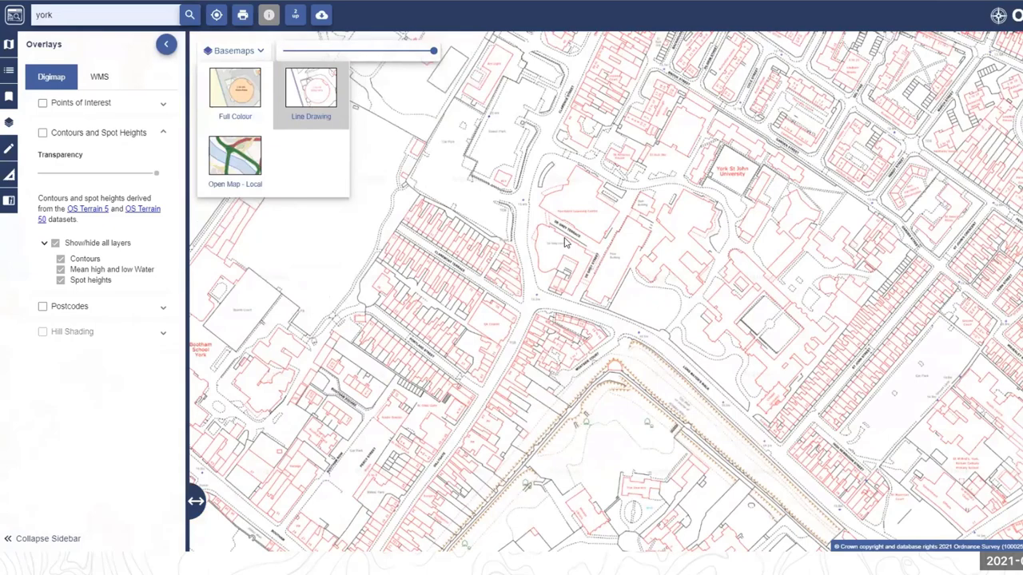
scroll(582, 228, up, 1)
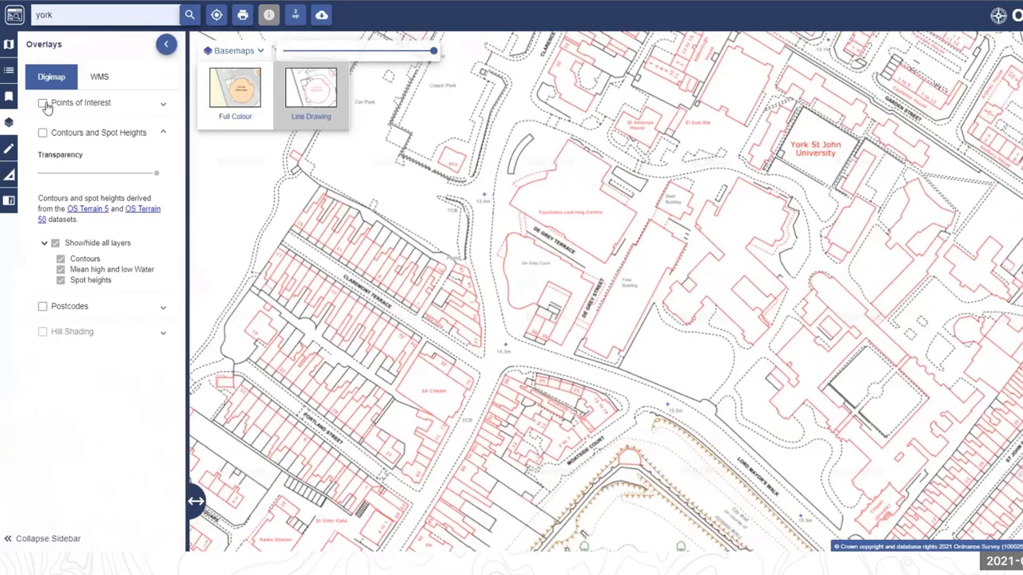
click(42, 103)
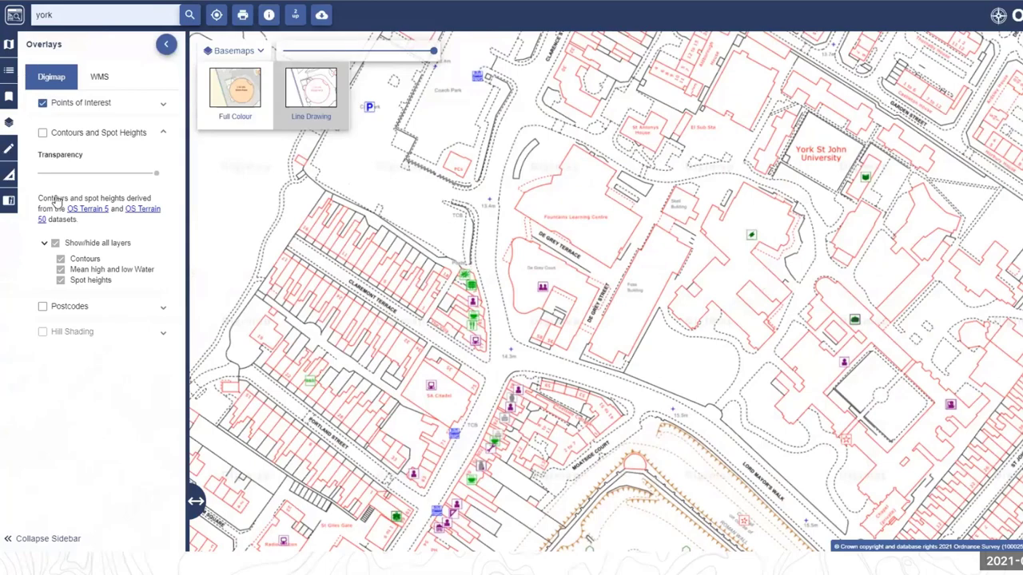
- Open the drawing tools, dismiss their tour, and place a balloon marker and a diamond marker just south of the coach park
click(9, 149)
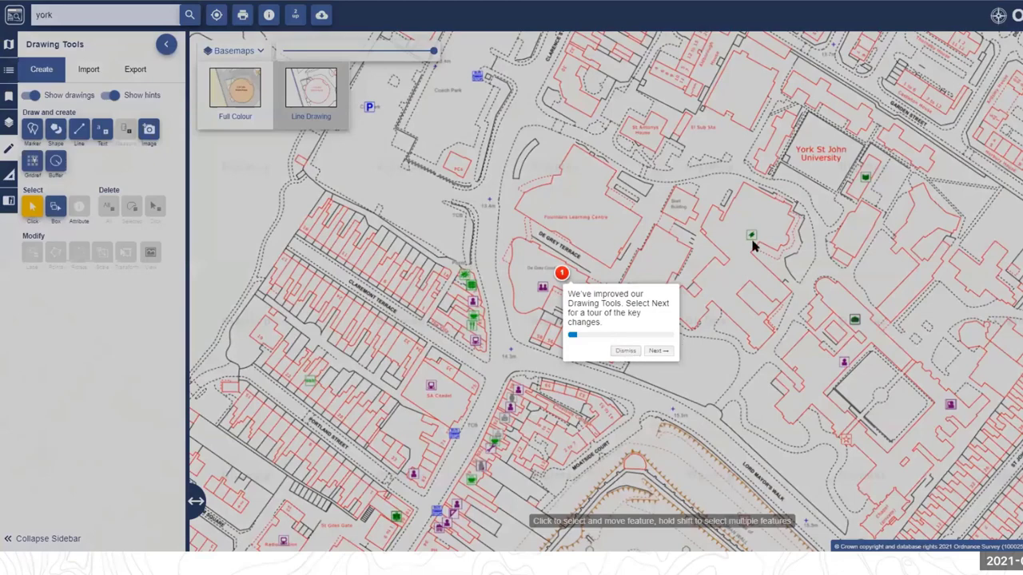
click(625, 353)
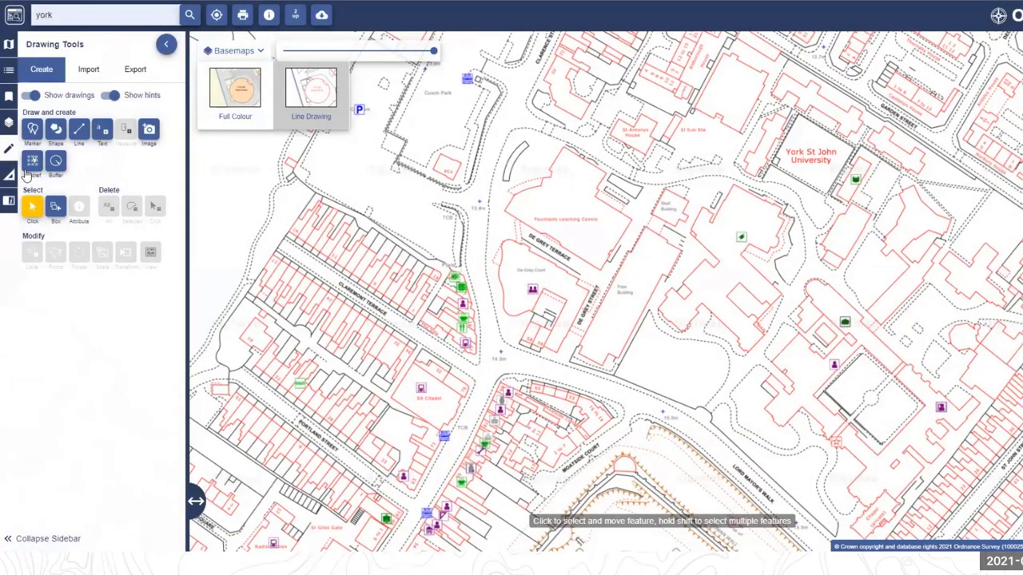
click(32, 130)
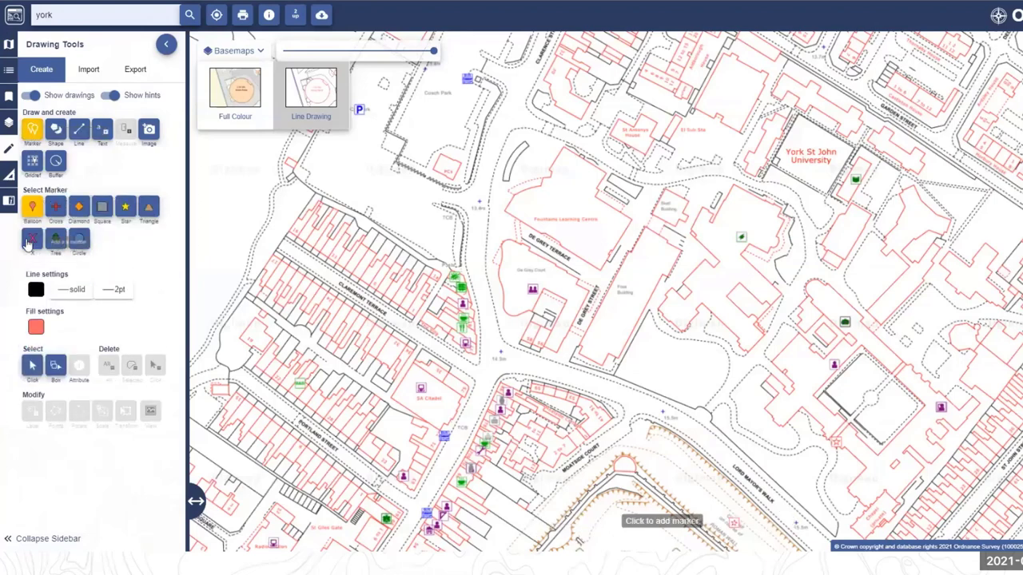
click(418, 205)
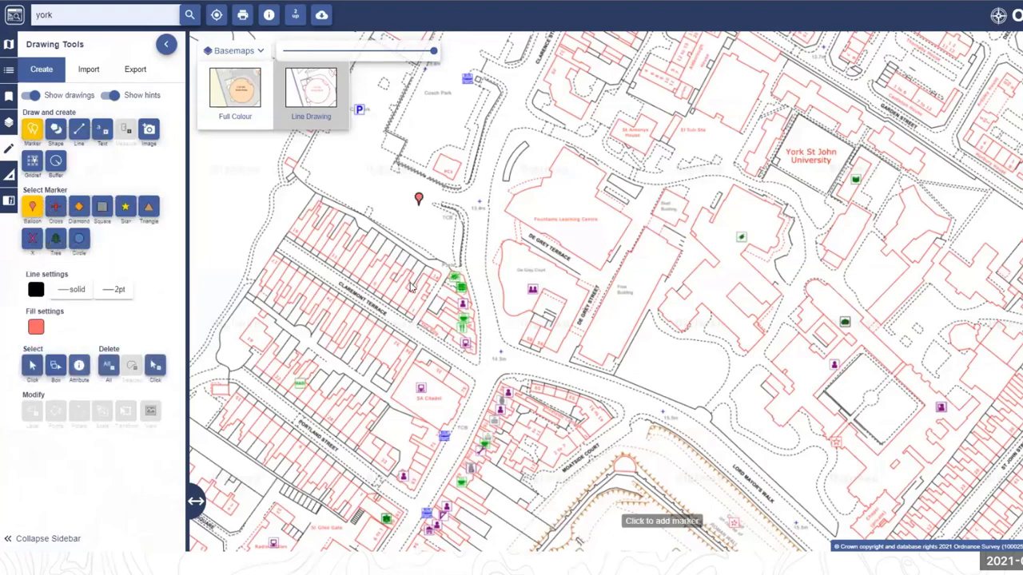
click(79, 207)
click(405, 218)
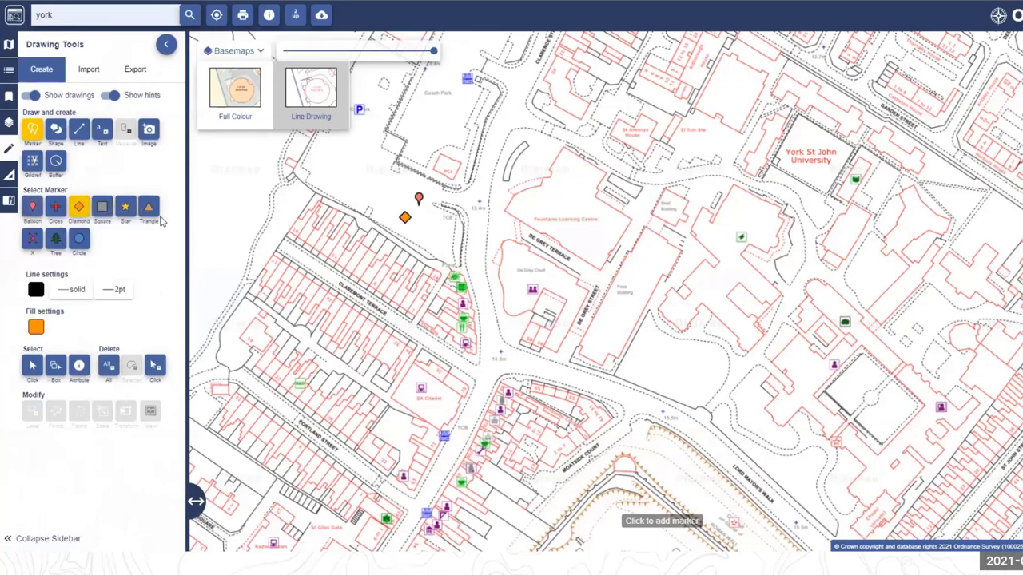
- Look at the shape and line drawing options and place a diamond grid reference marker on the Fountains Learning Centre
click(56, 130)
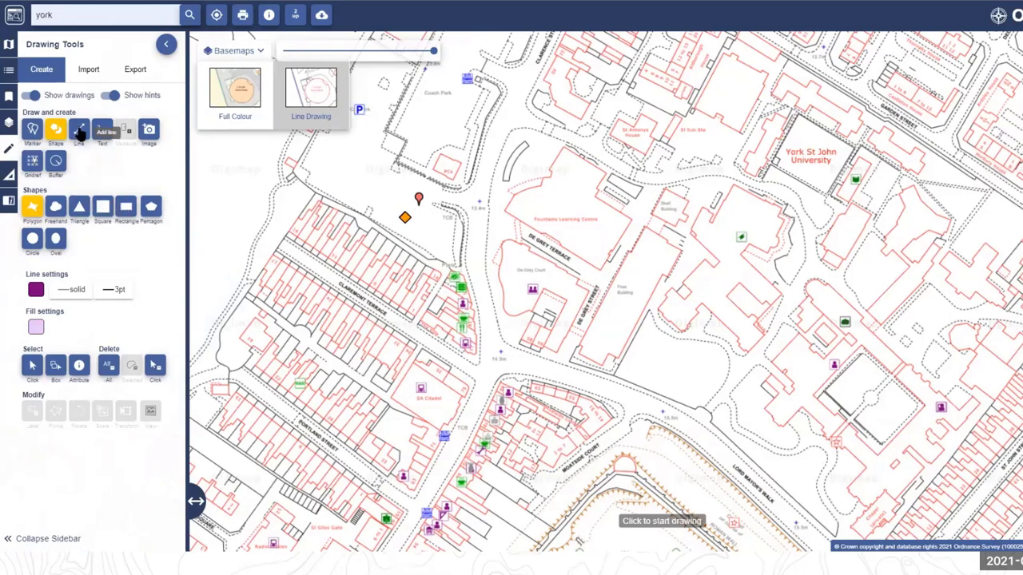
click(80, 130)
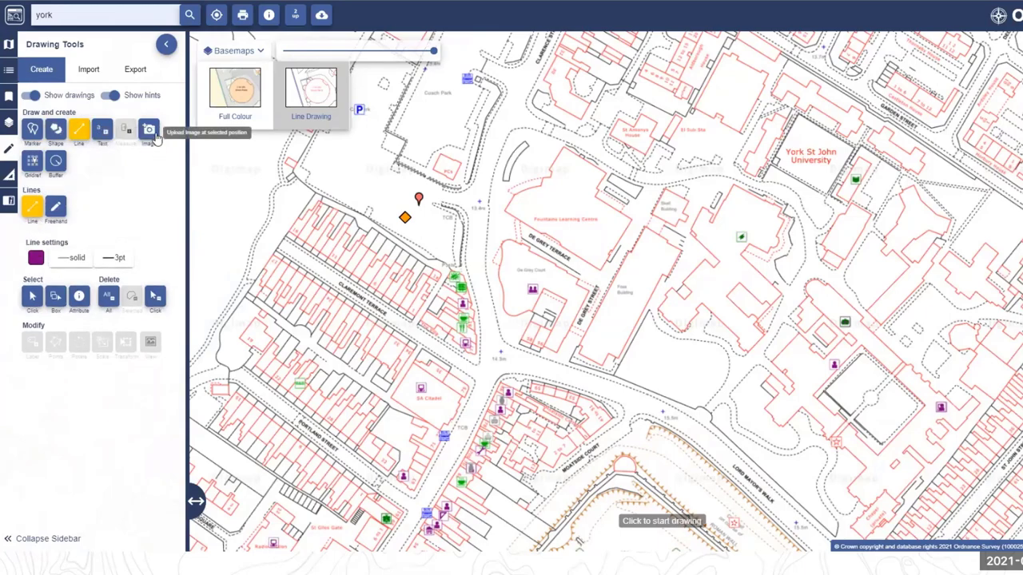
click(32, 163)
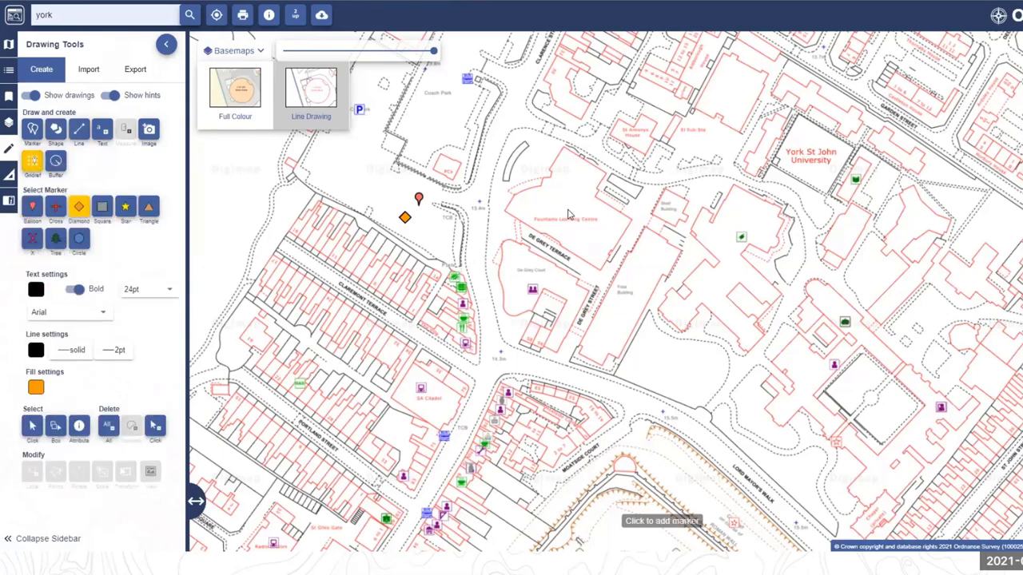
click(568, 211)
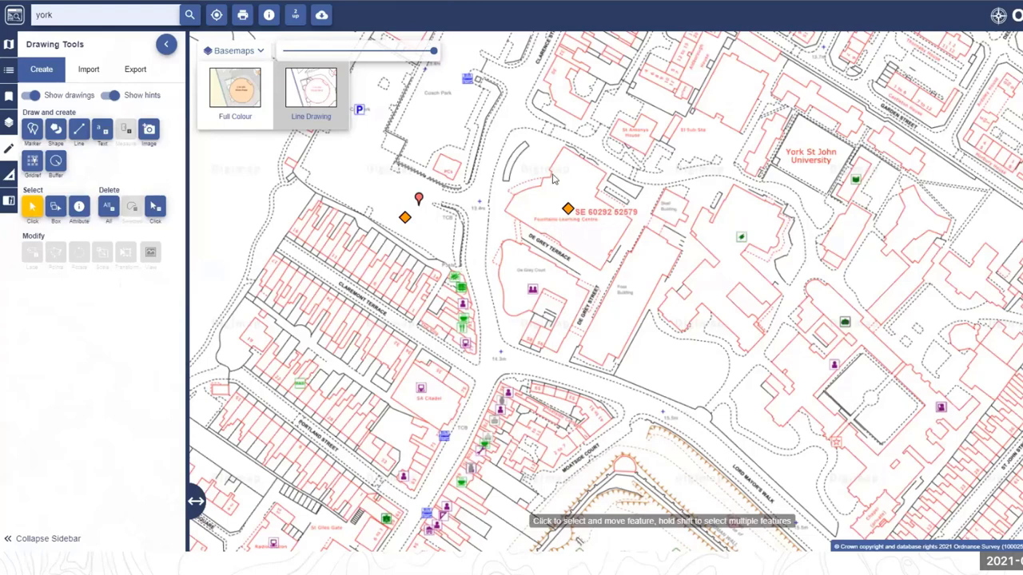
- Add the text label "Our venue" in bold 22pt Arial just north of the Fountains Learning Centre
click(102, 129)
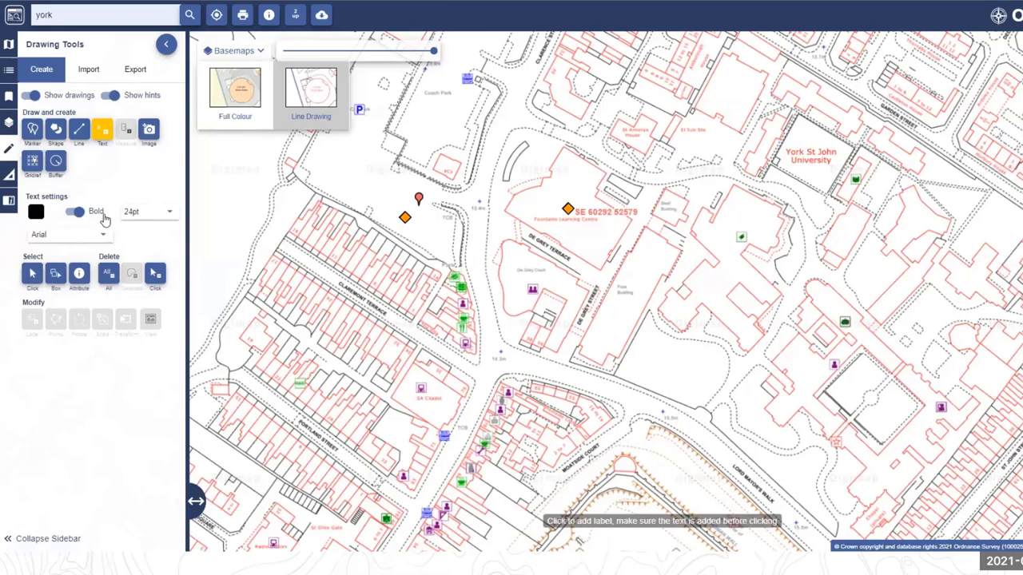
click(166, 213)
click(126, 231)
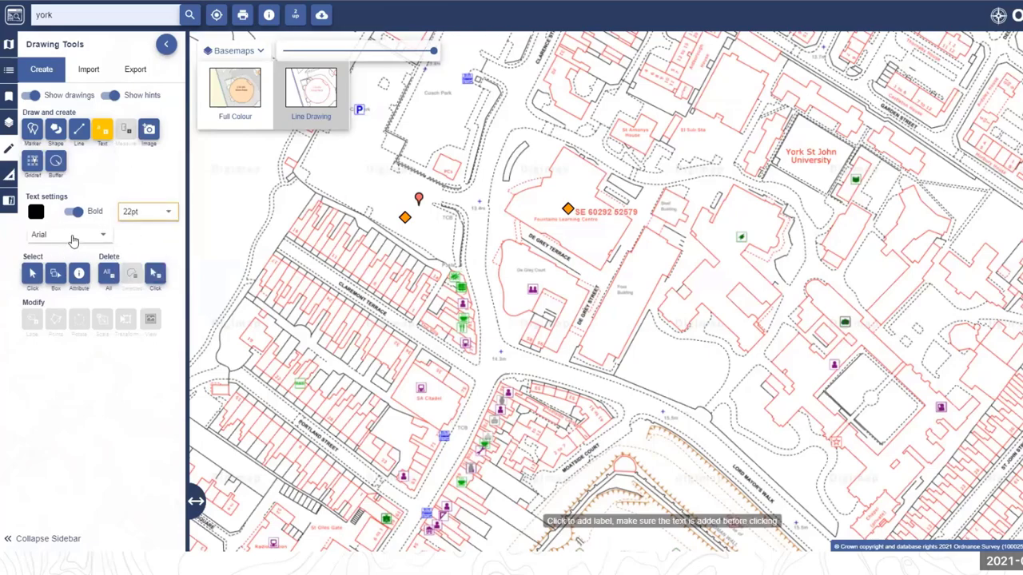
click(72, 237)
click(59, 233)
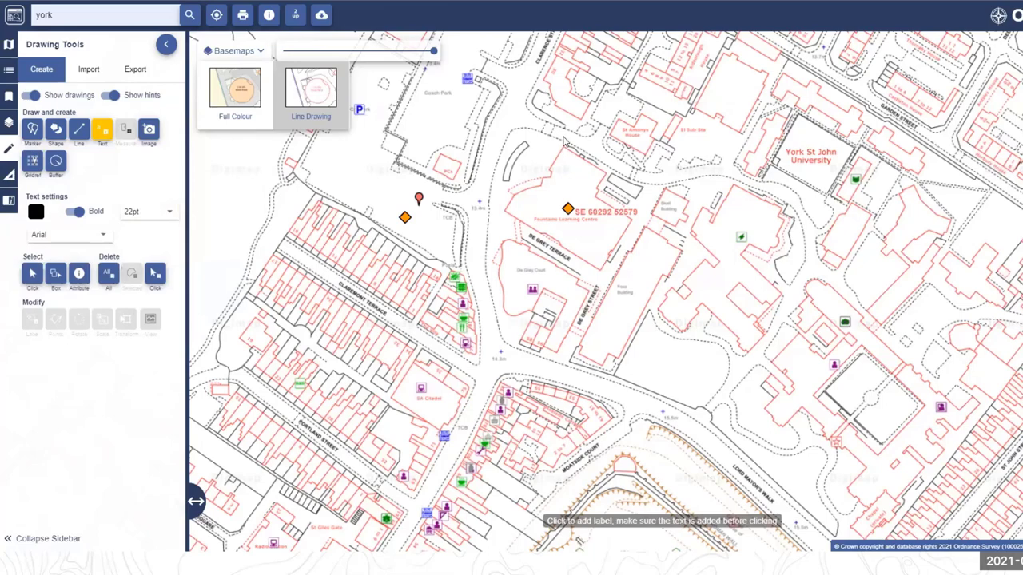
click(564, 140)
text(Our venue)
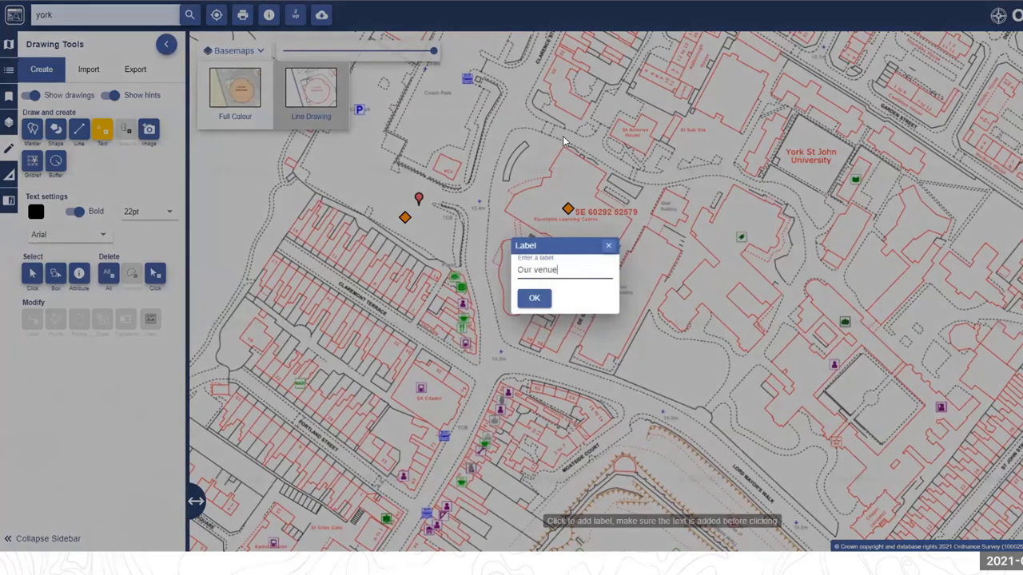
key(Return)
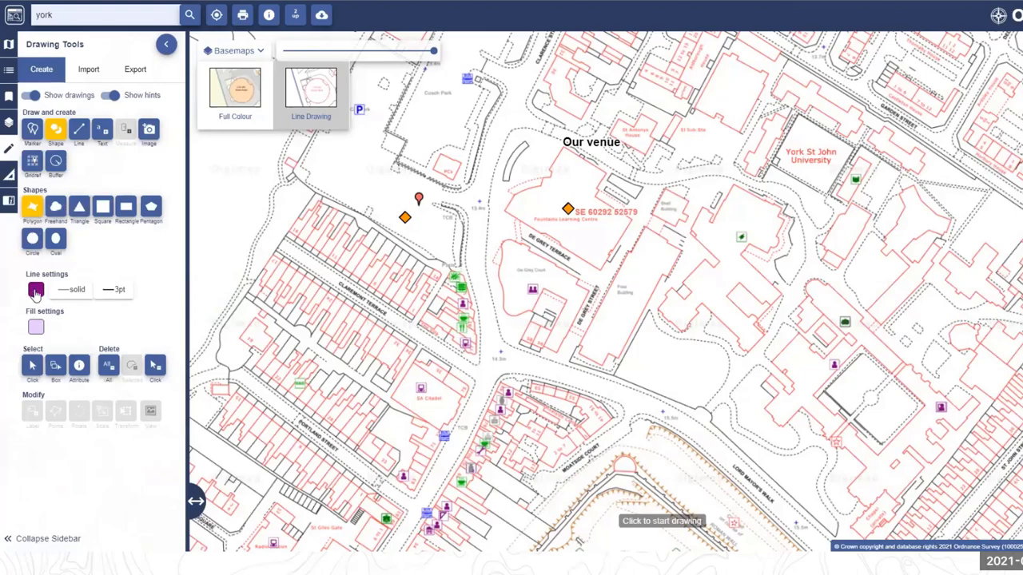
- Set the polygon's line colour to green #009900 and its fill to dark green #003300 at 0.5 opacity
click(35, 290)
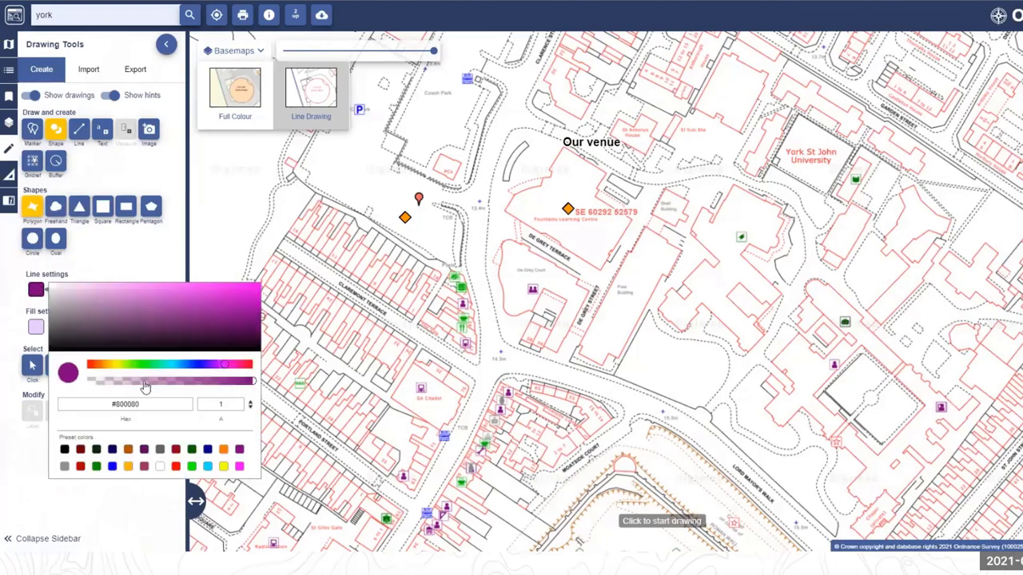
click(141, 366)
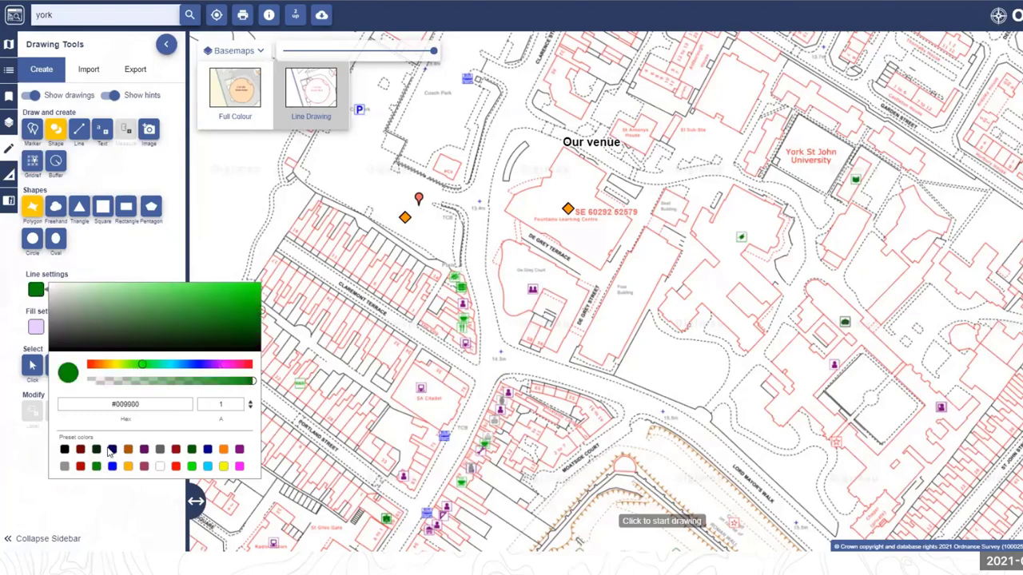
click(36, 327)
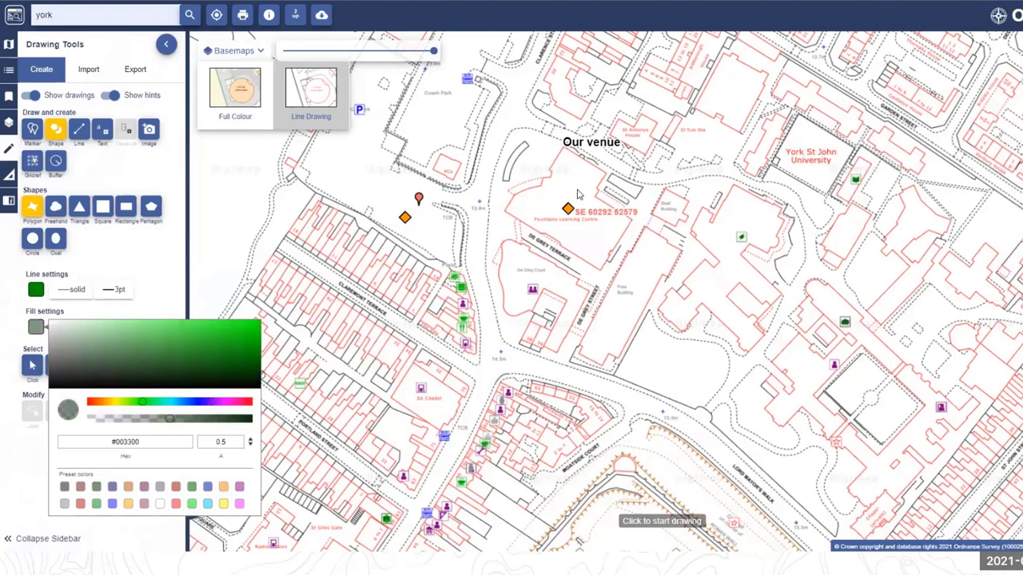
click(505, 214)
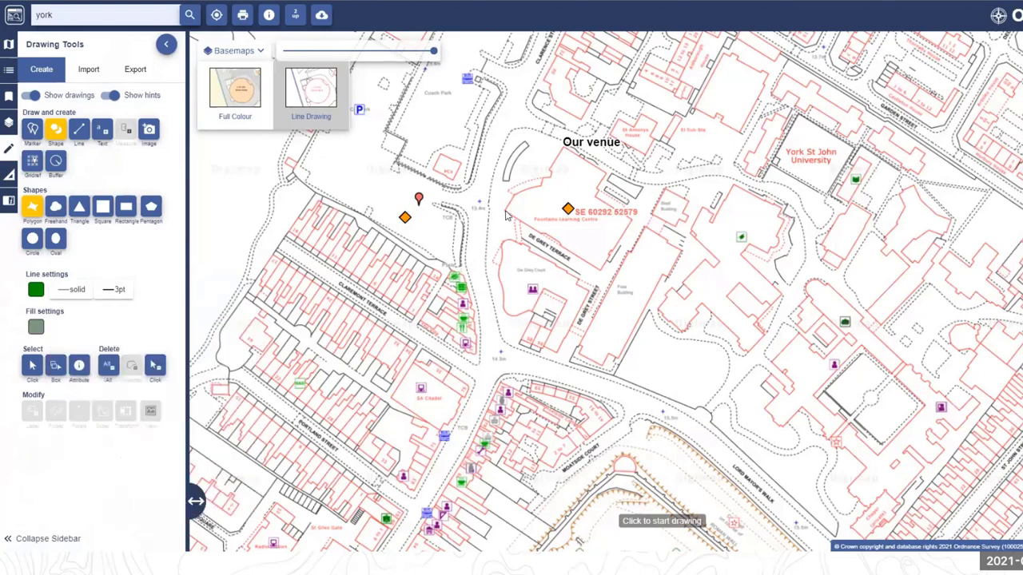
- Trace the outline of the Fountains Learning Centre as a polygon and add a metric area label to it
click(506, 210)
click(516, 192)
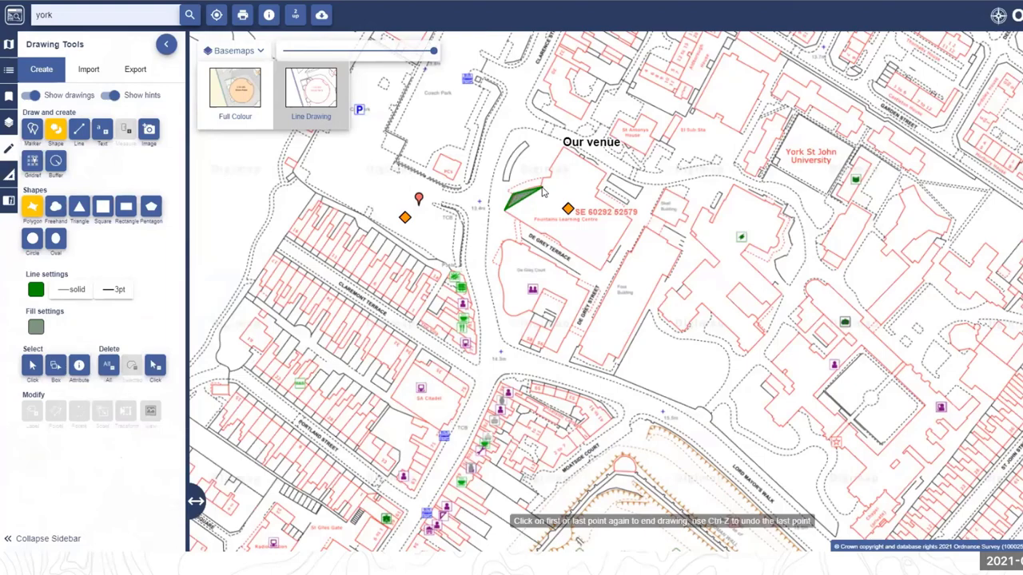
click(543, 182)
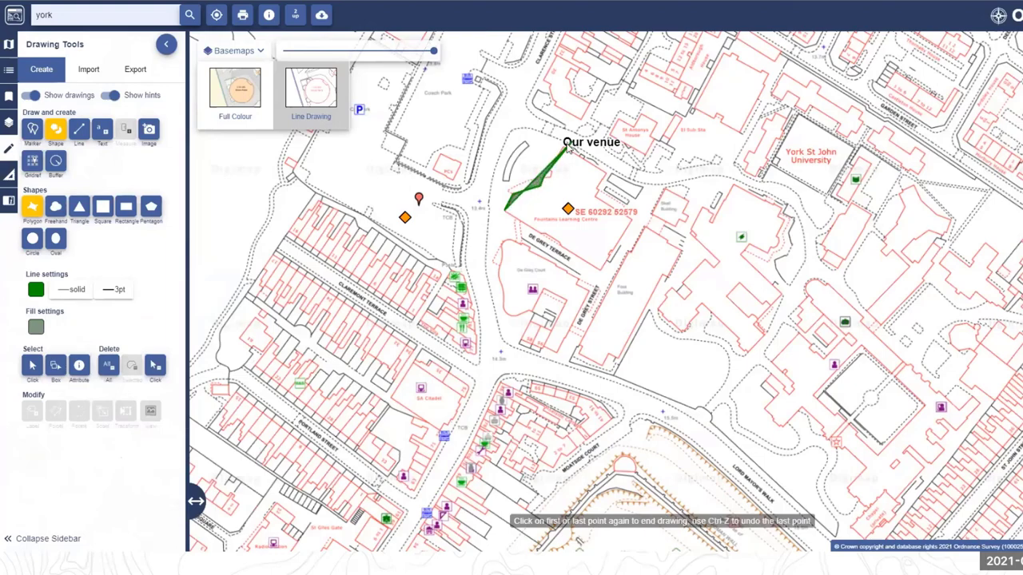
click(565, 150)
click(605, 176)
click(598, 198)
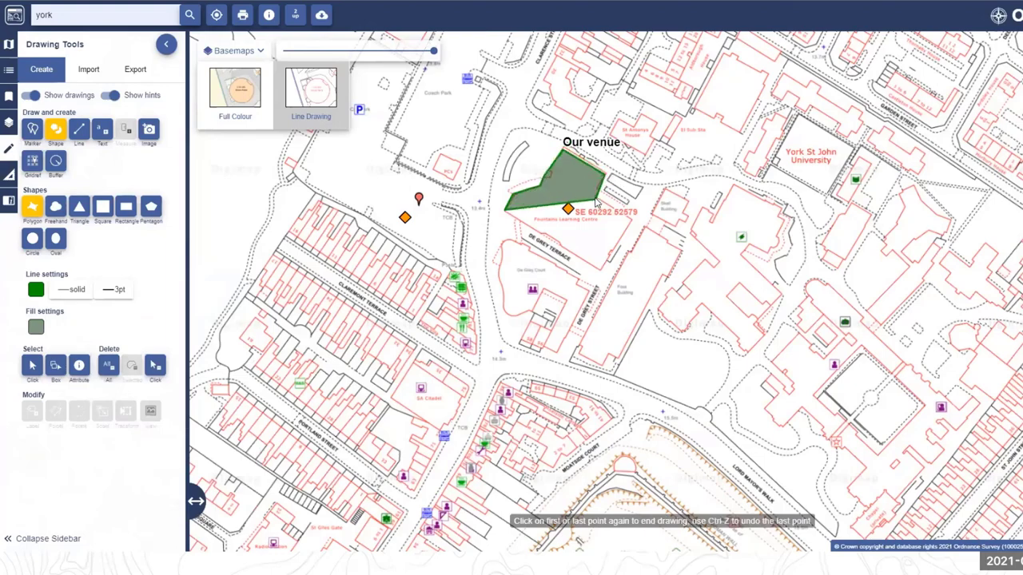
click(631, 221)
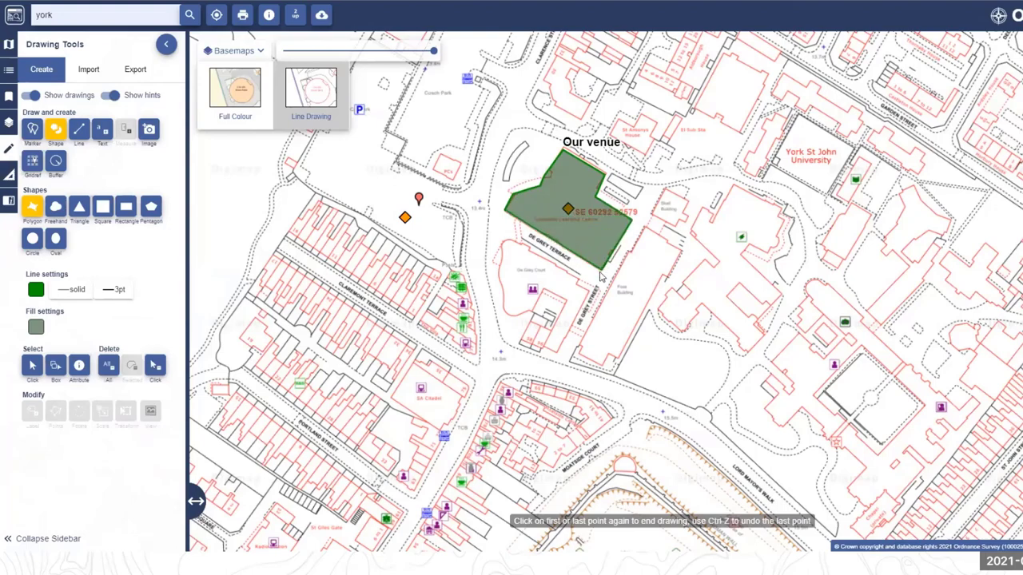
click(601, 272)
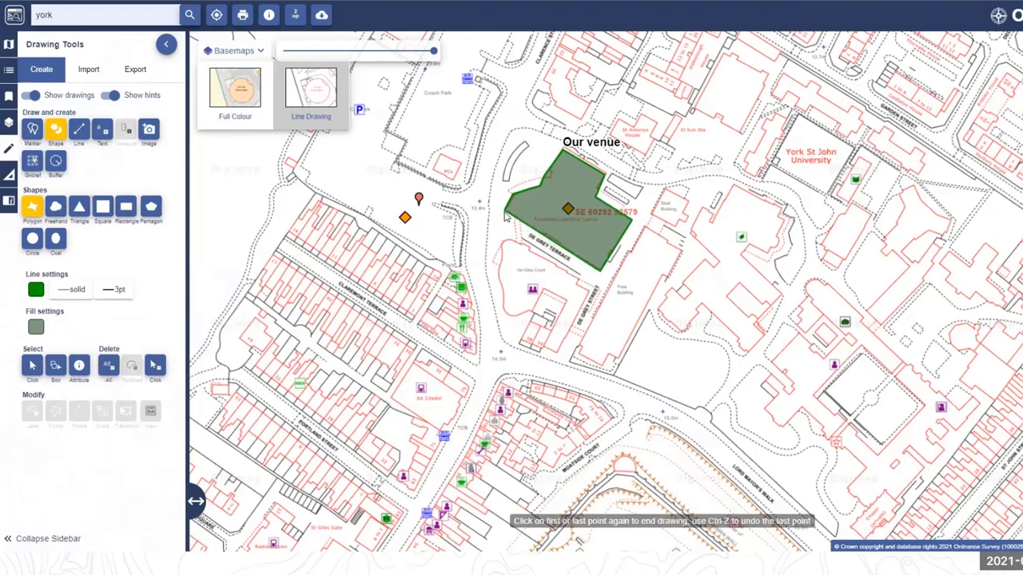
click(506, 214)
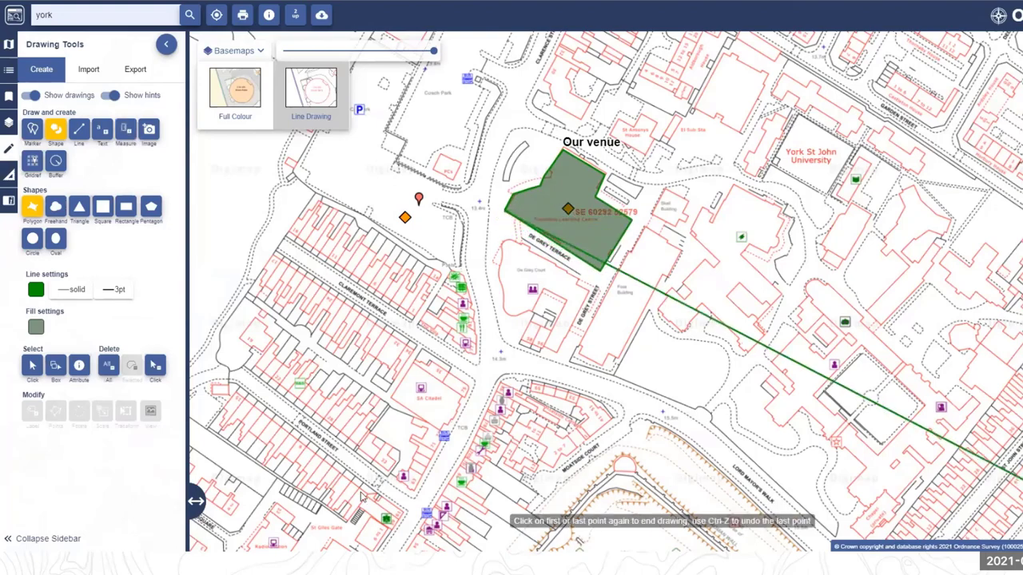
double_click(521, 273)
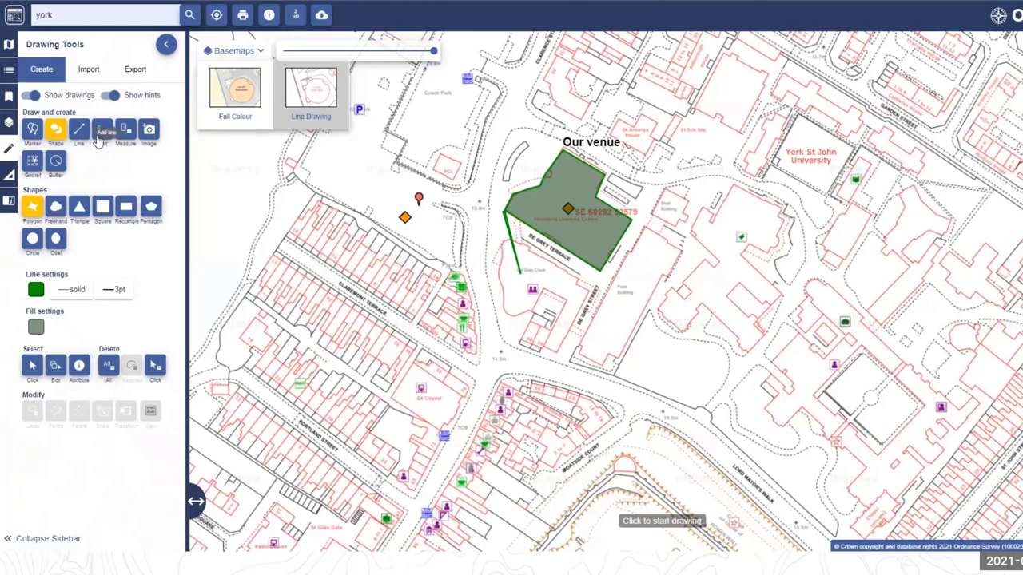
click(126, 131)
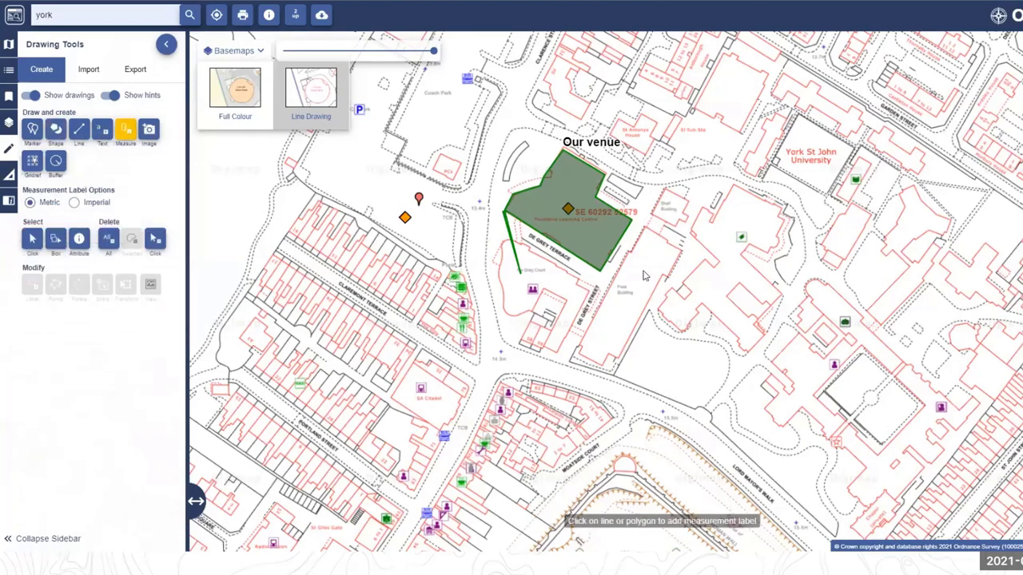
click(594, 245)
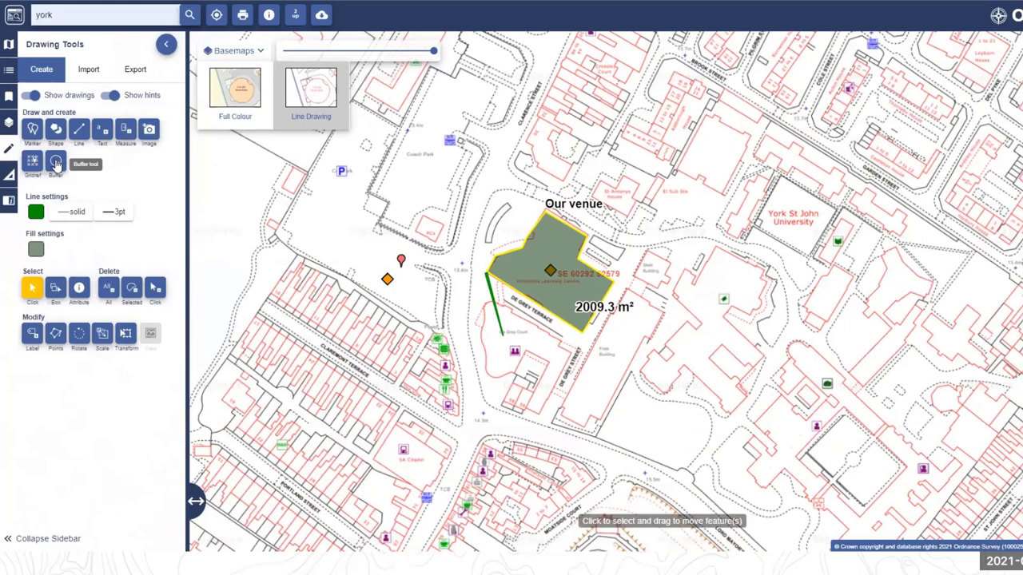
- Set up a point buffer with a radius of 0.5 miles
click(56, 162)
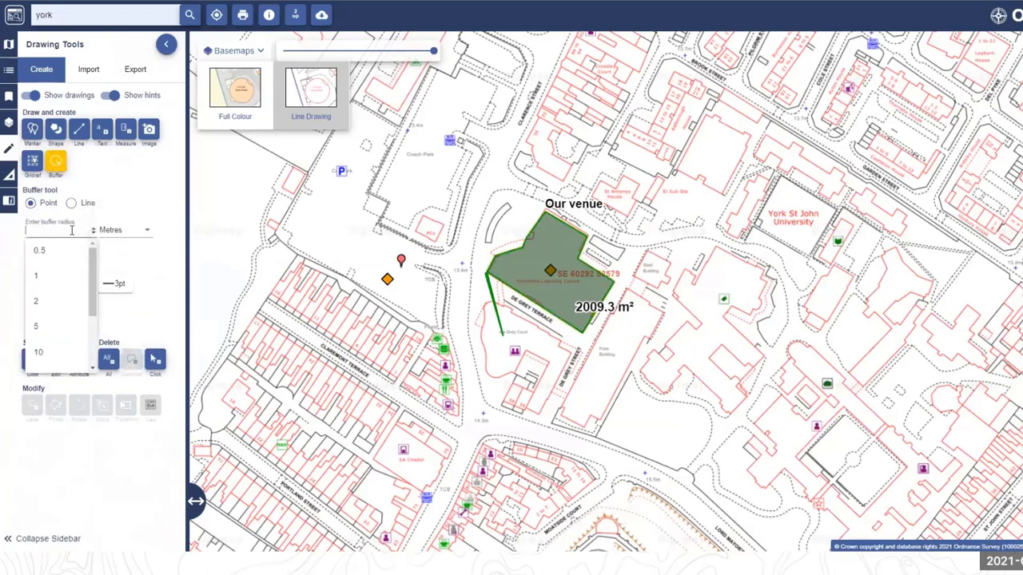
click(71, 231)
click(57, 258)
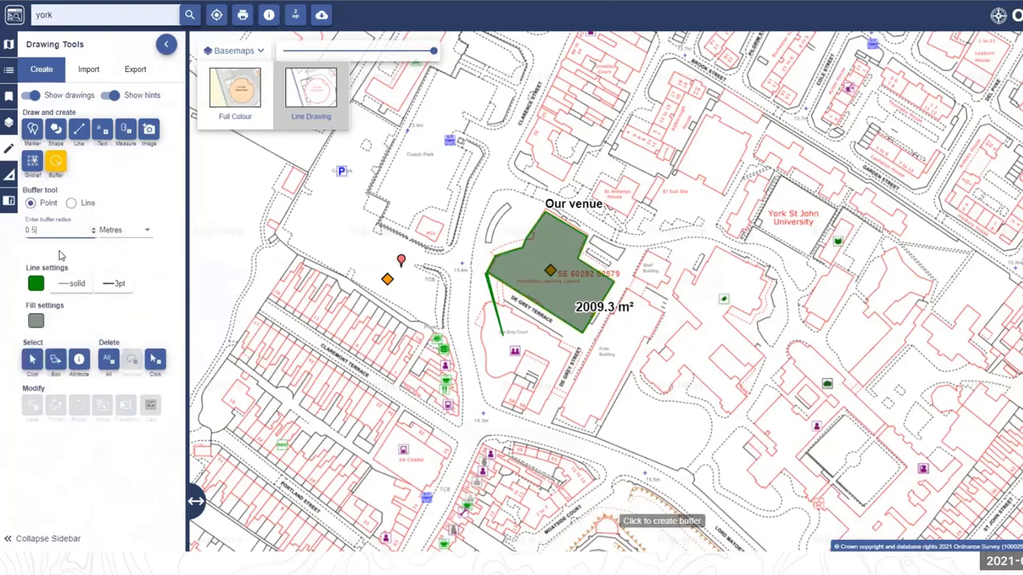
click(144, 231)
click(133, 265)
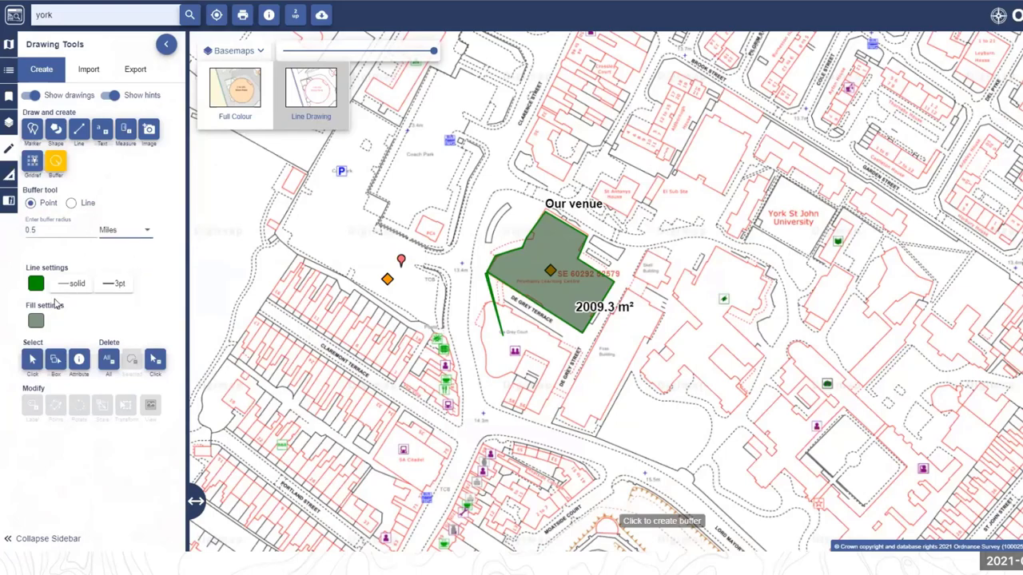
- Give the buffer a brownish-orange outline and a matching #b05200 fill at 0.5 opacity
click(34, 285)
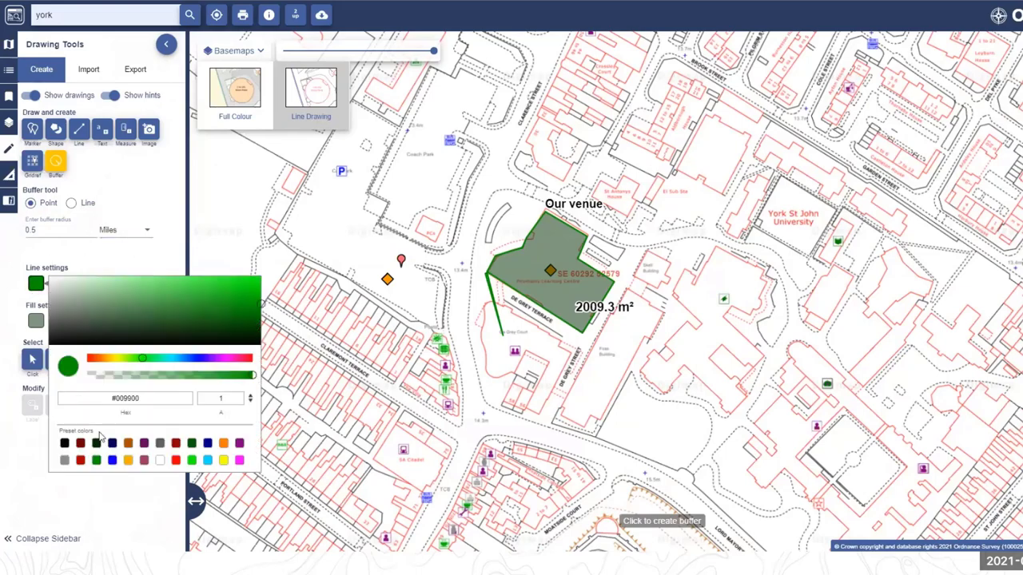
click(128, 442)
click(35, 322)
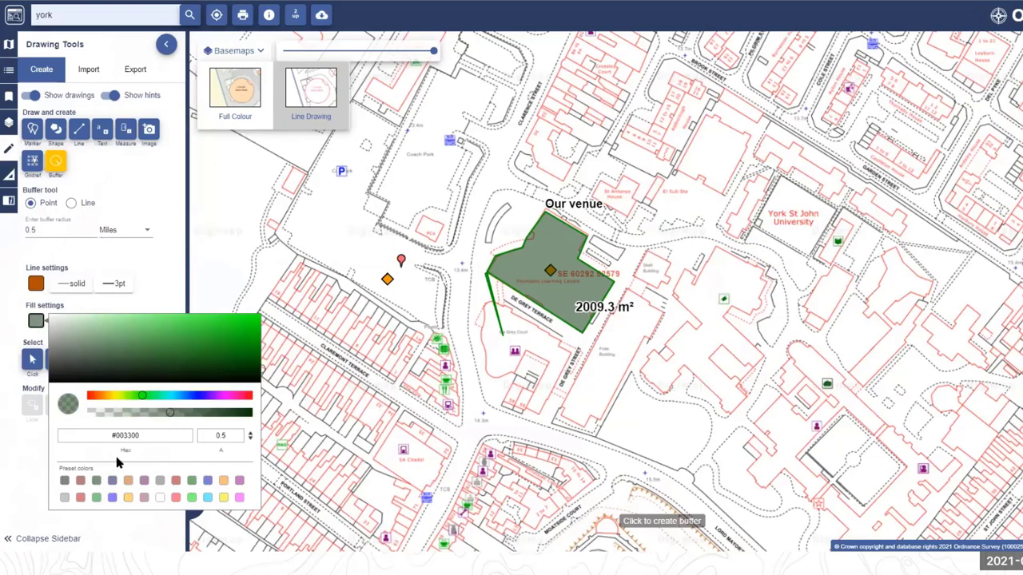
click(128, 480)
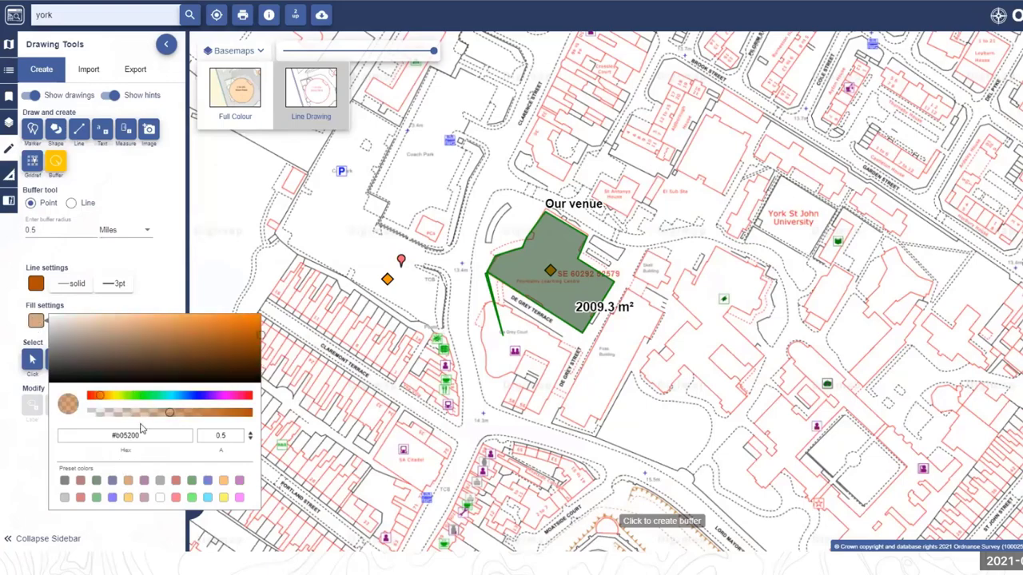
click(557, 288)
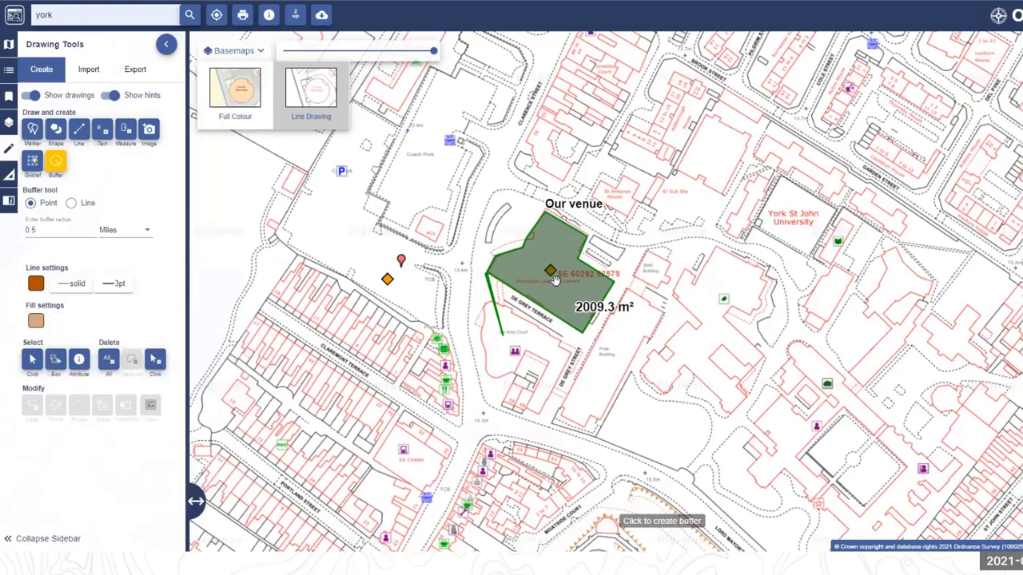
- Create the buffer around the grid reference marker on the Fountains Learning Centre and view its full extent
click(556, 282)
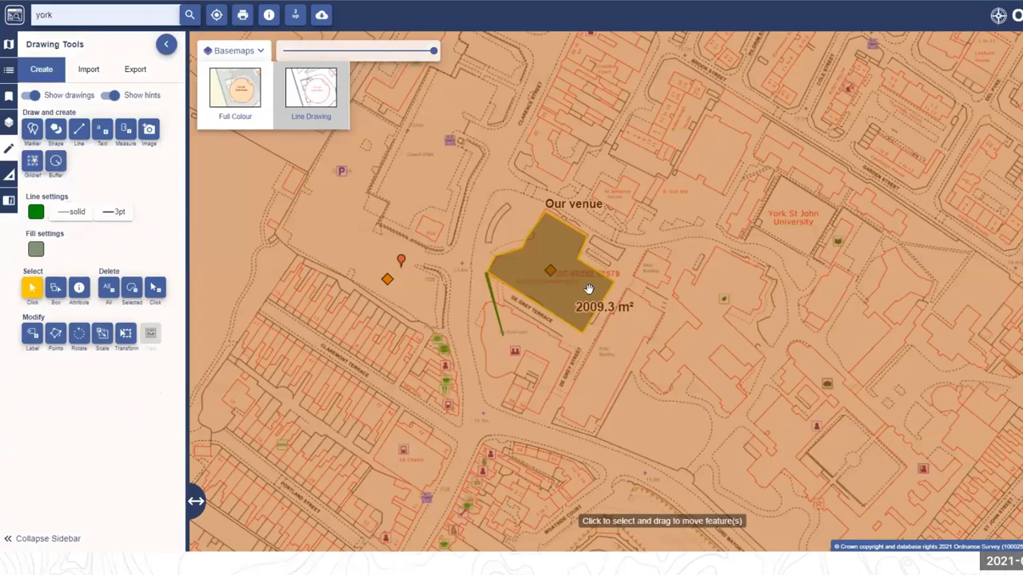
scroll(580, 277, down, 1)
scroll(581, 277, down, 1)
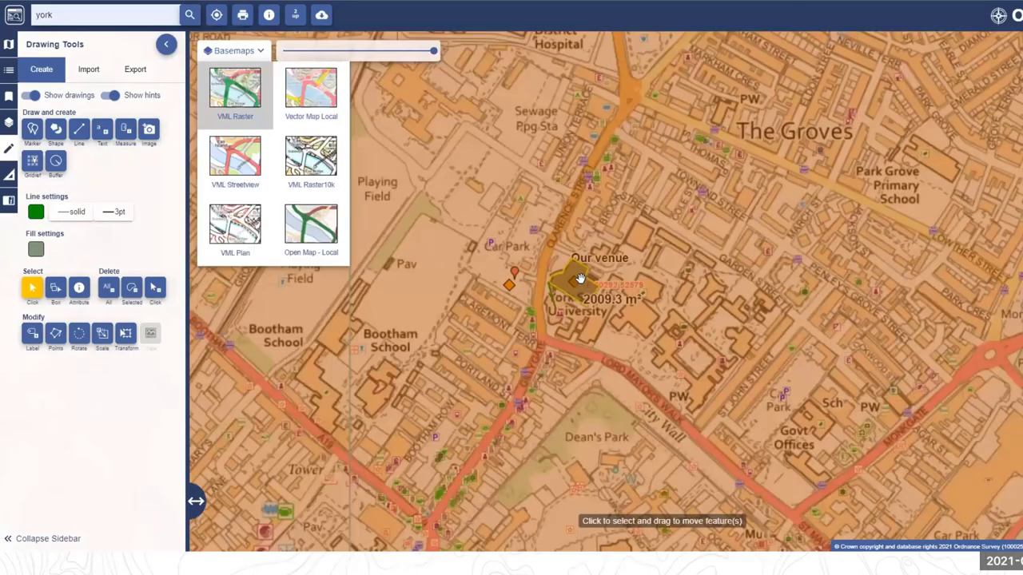
scroll(580, 277, down, 1)
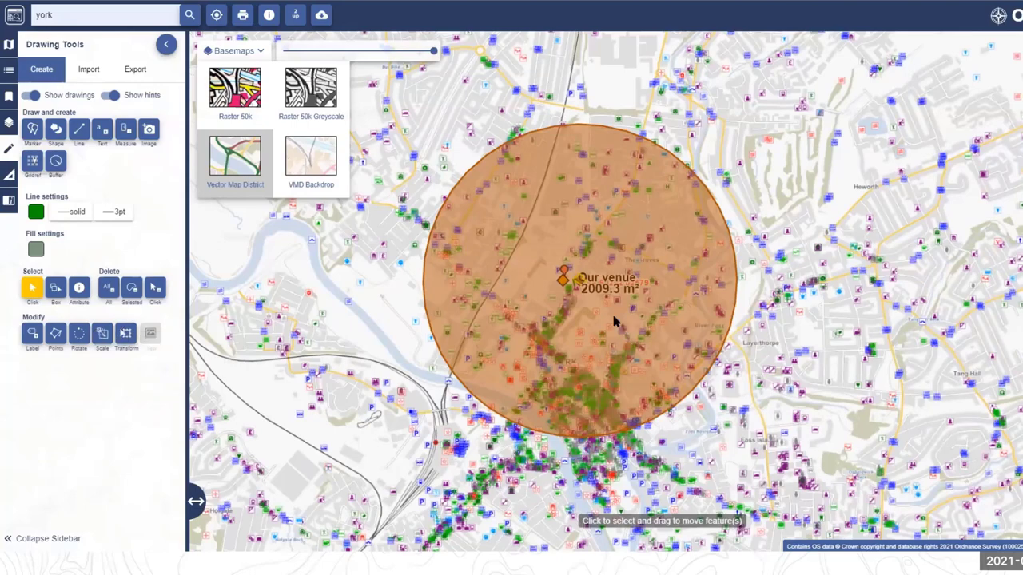
- Open the print settings, title the map "venue" and set the print scale to 12500
click(242, 16)
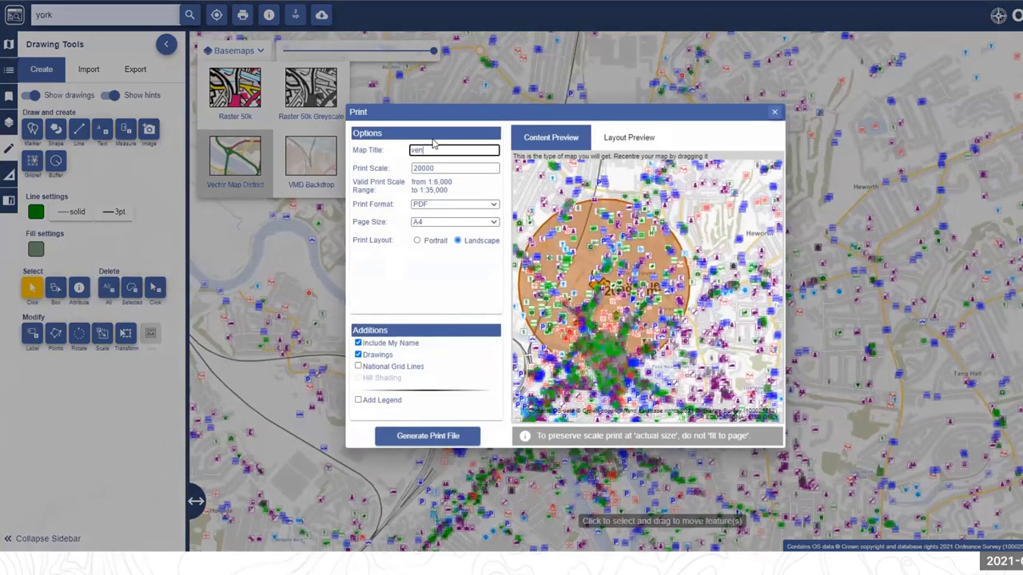
click(466, 167)
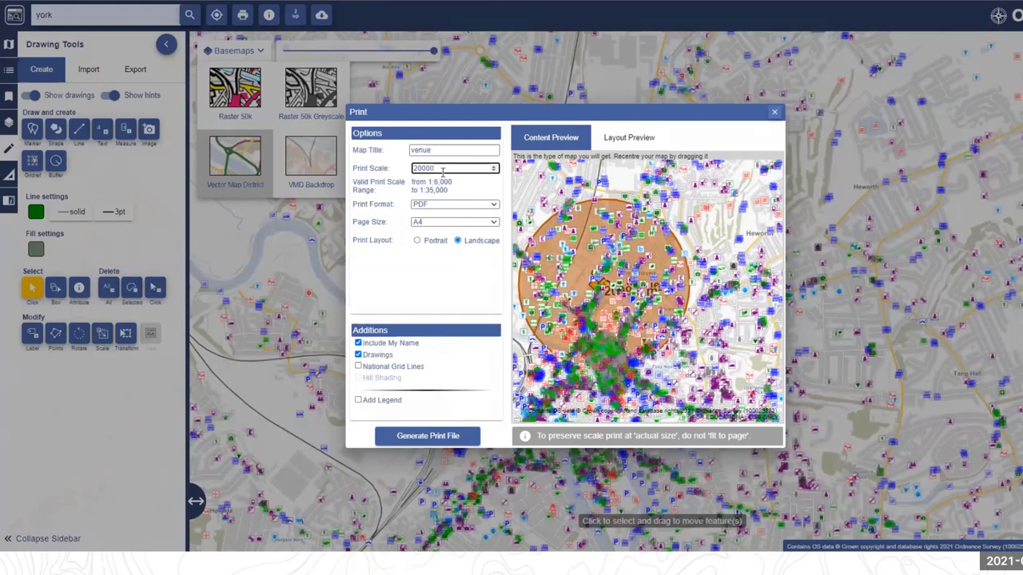
double_click(413, 171)
text(12500)
click(489, 186)
- Set the print format to PNG, the page size to A5 and the layout to portrait
click(473, 206)
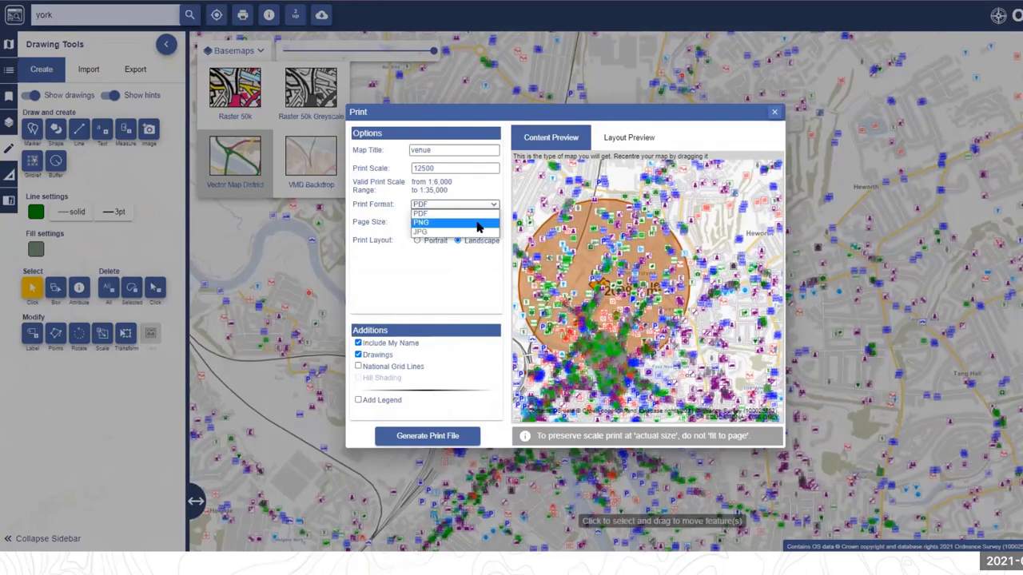
click(477, 225)
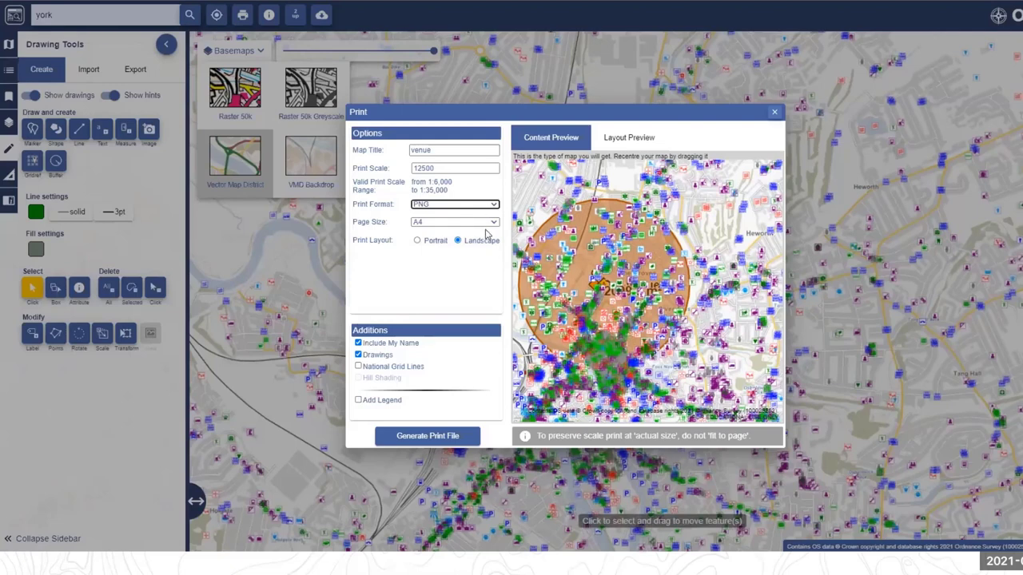
click(493, 224)
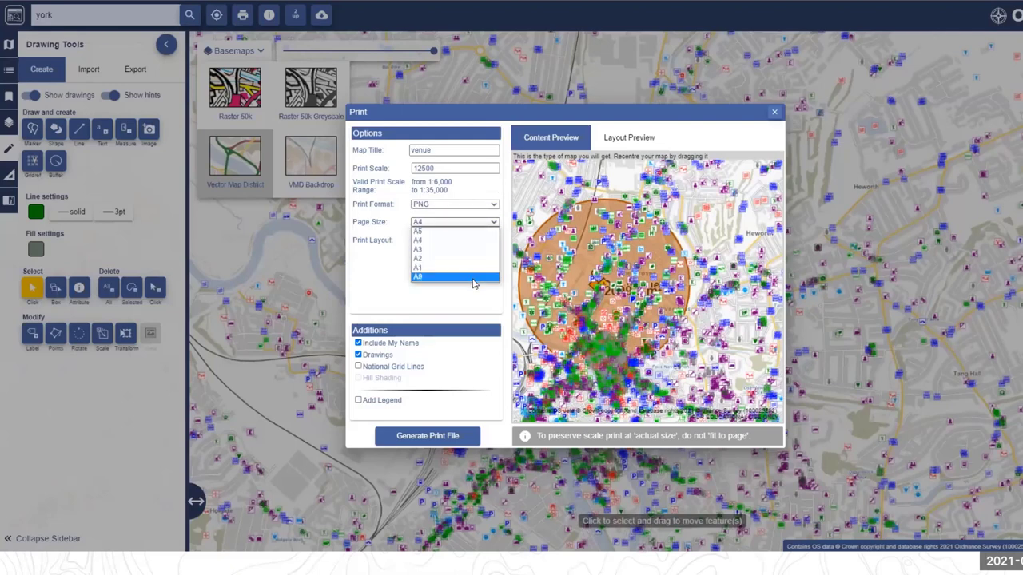
click(470, 233)
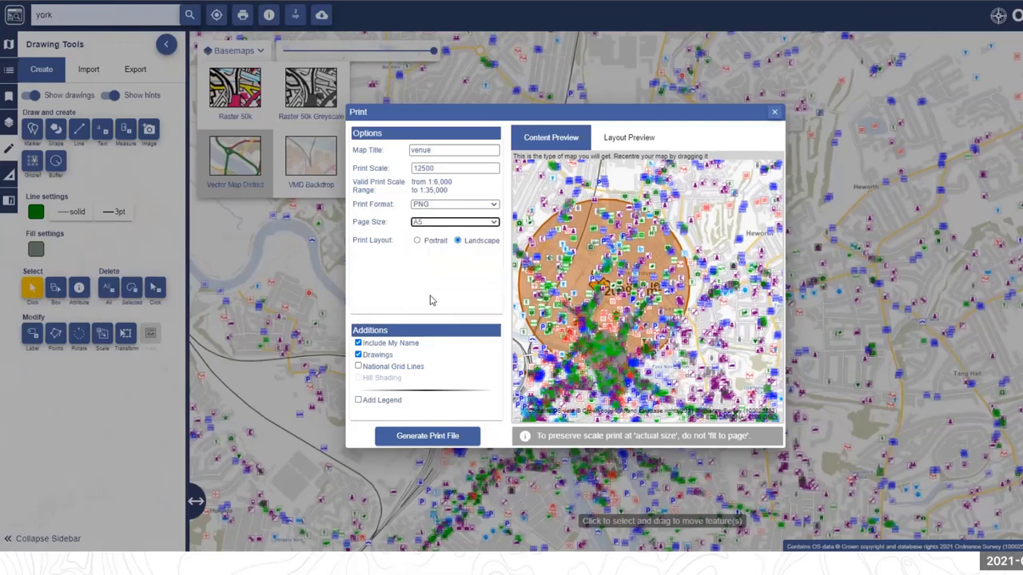
click(416, 241)
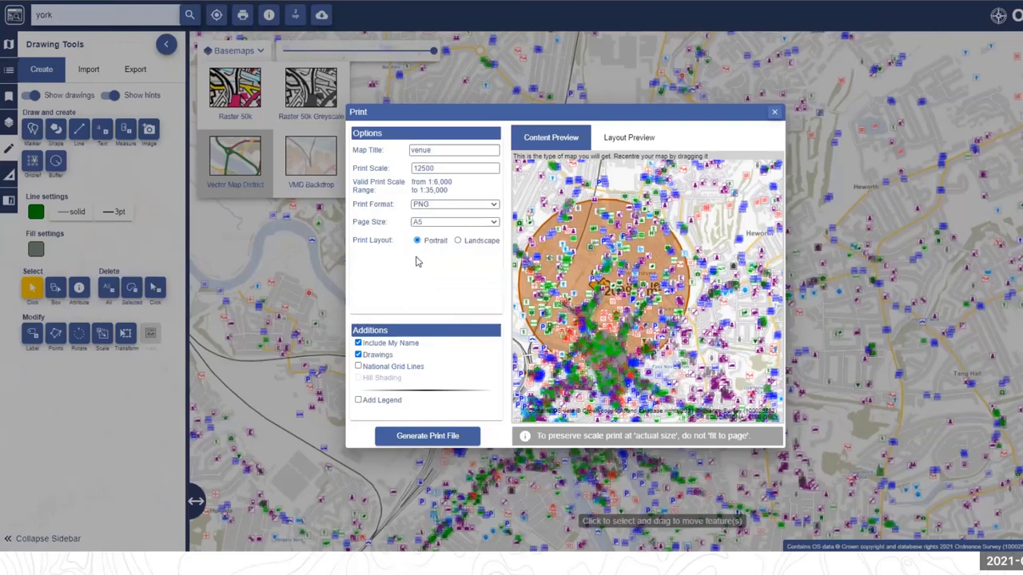
- Try the National Grid Lines and legend options for the print, and close the print settings without generating a file
click(358, 367)
click(358, 401)
click(358, 400)
click(775, 112)
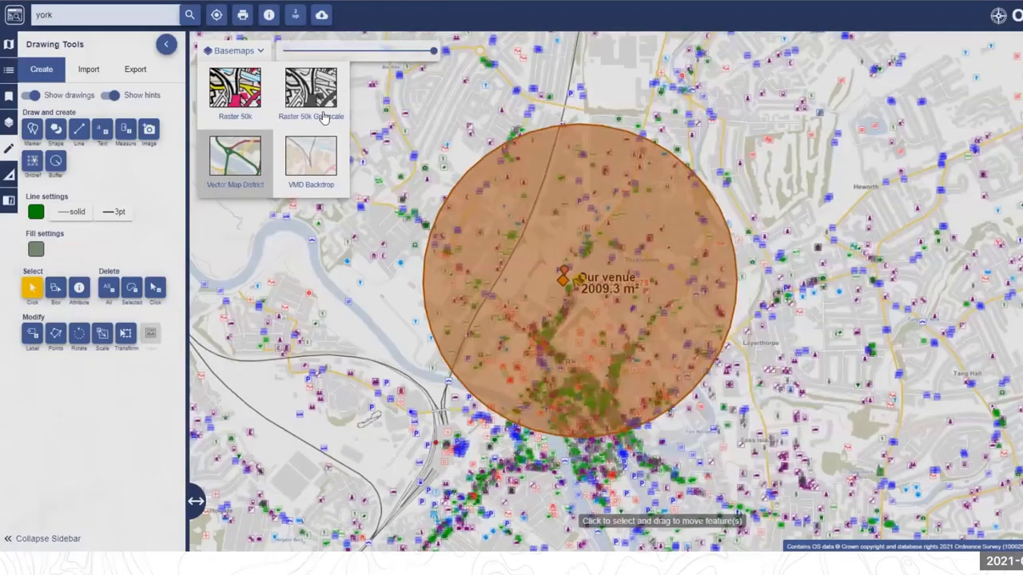
- Check the overlays, and open My Maps to look through the list of saved maps
drag(775, 391, 764, 366)
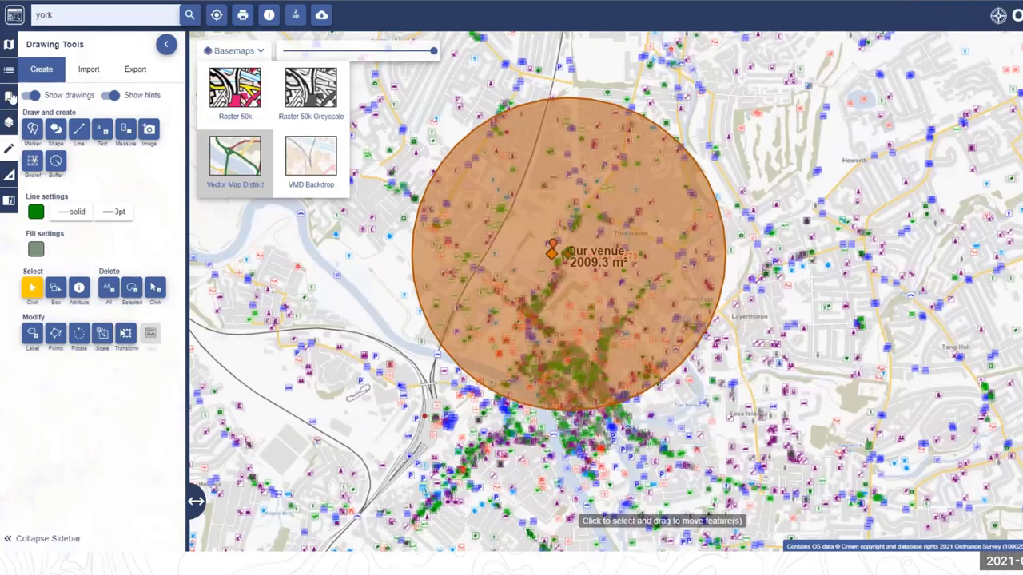
click(9, 122)
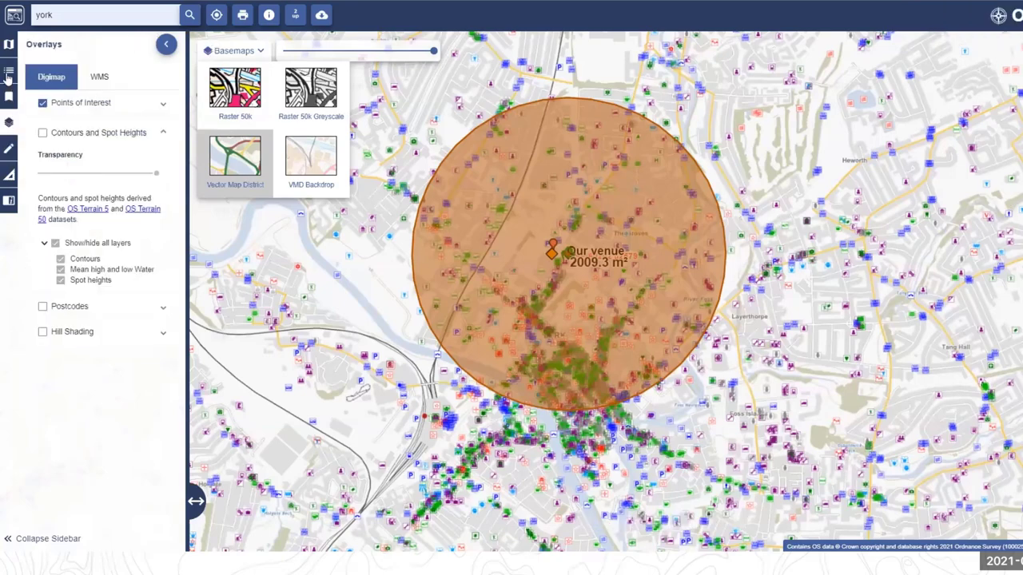
click(8, 72)
click(8, 96)
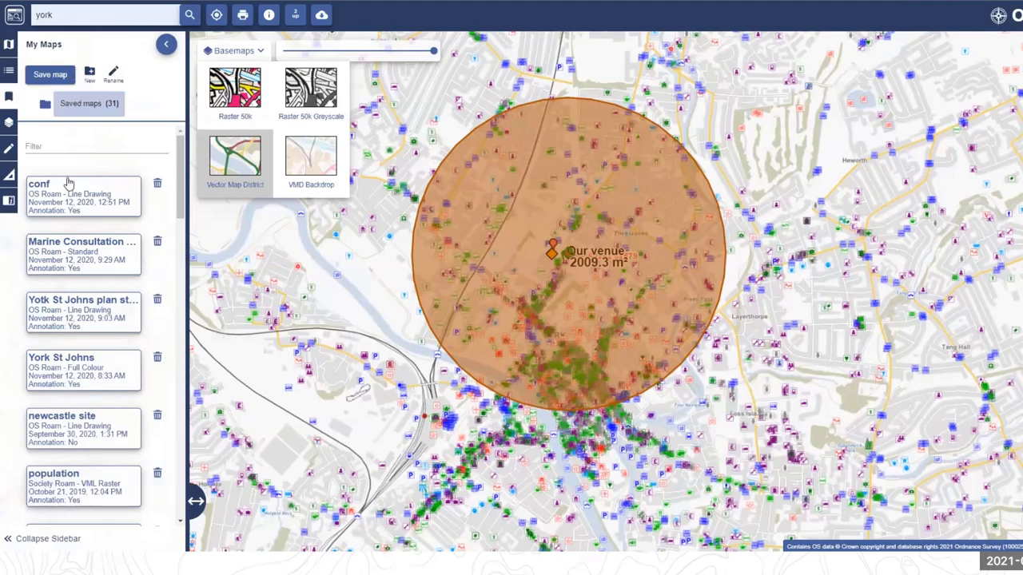
scroll(95, 346, down, 3)
scroll(94, 345, down, 3)
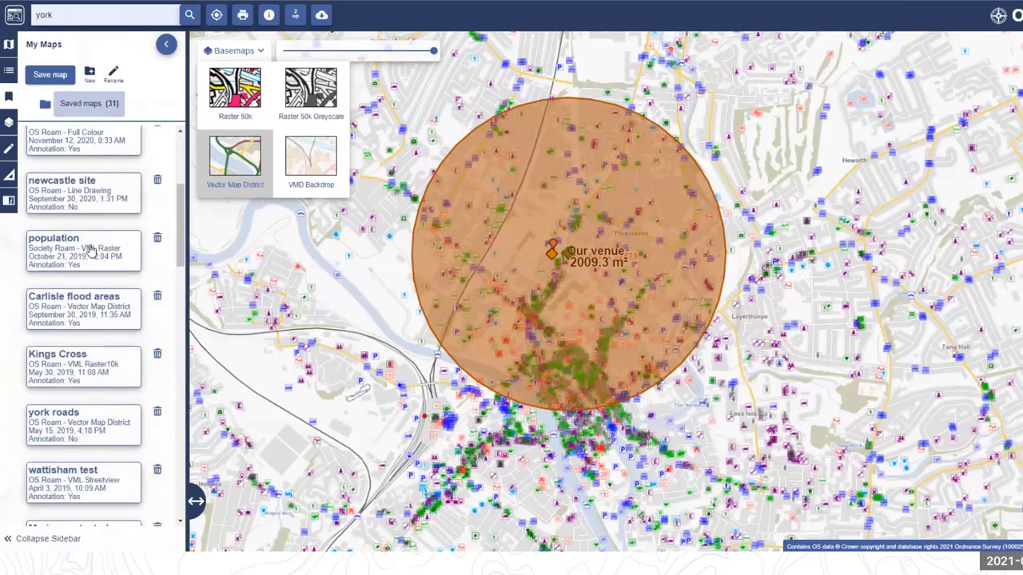
- Open the saved map "Carlisle flood areas", replacing the current drawings with its own
click(82, 318)
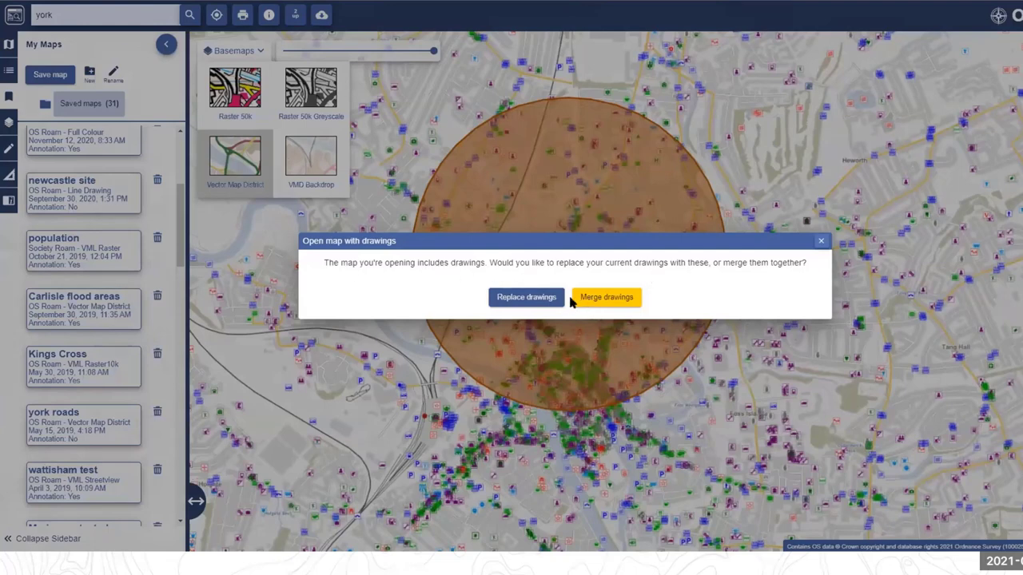
click(534, 299)
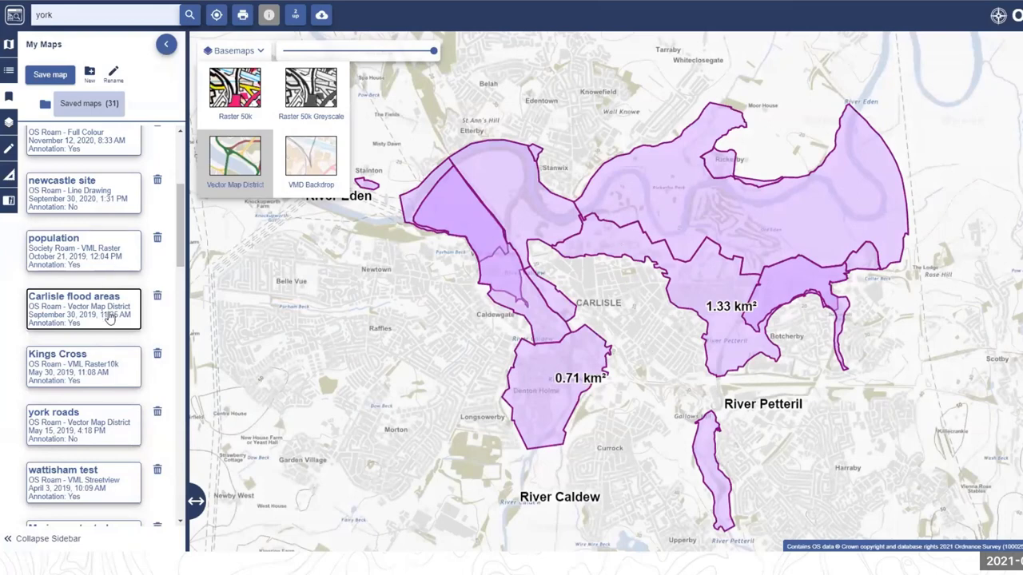
drag(745, 329, 721, 328)
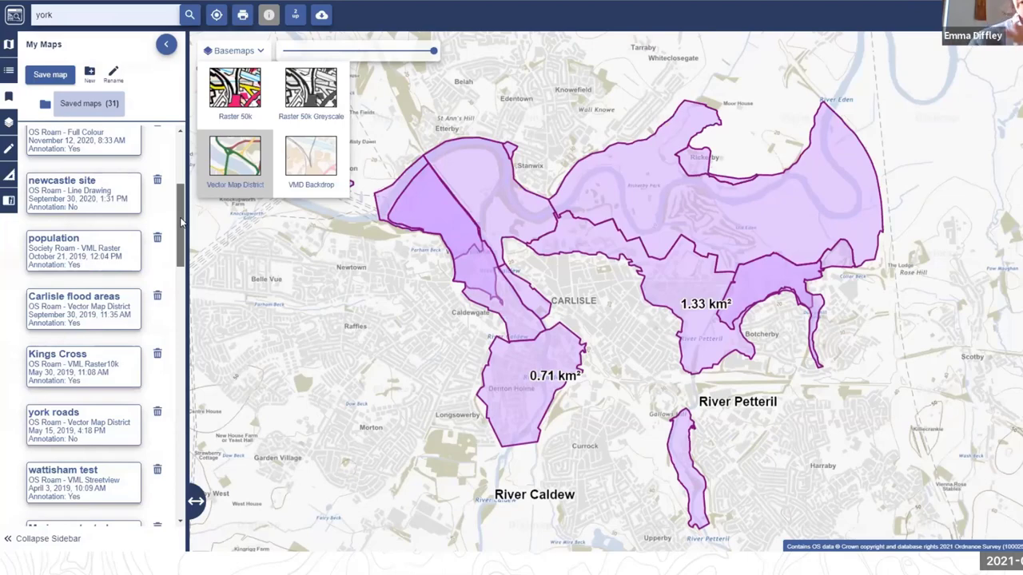
- Find the saved map "Custom House" and open it, merging its drawings with the current ones
drag(182, 222, 183, 274)
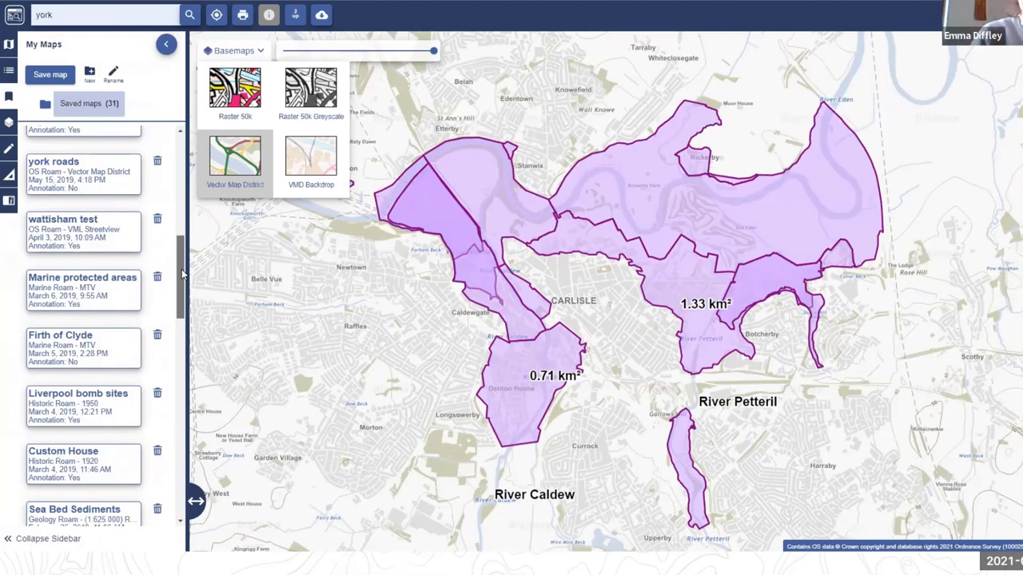
scroll(182, 274, down, 2)
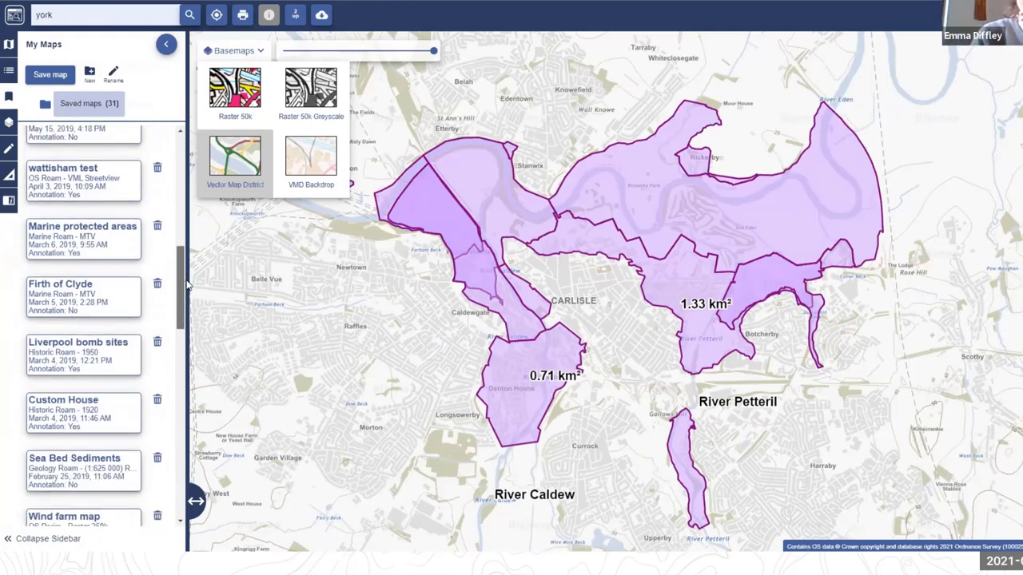
scroll(190, 305, down, 2)
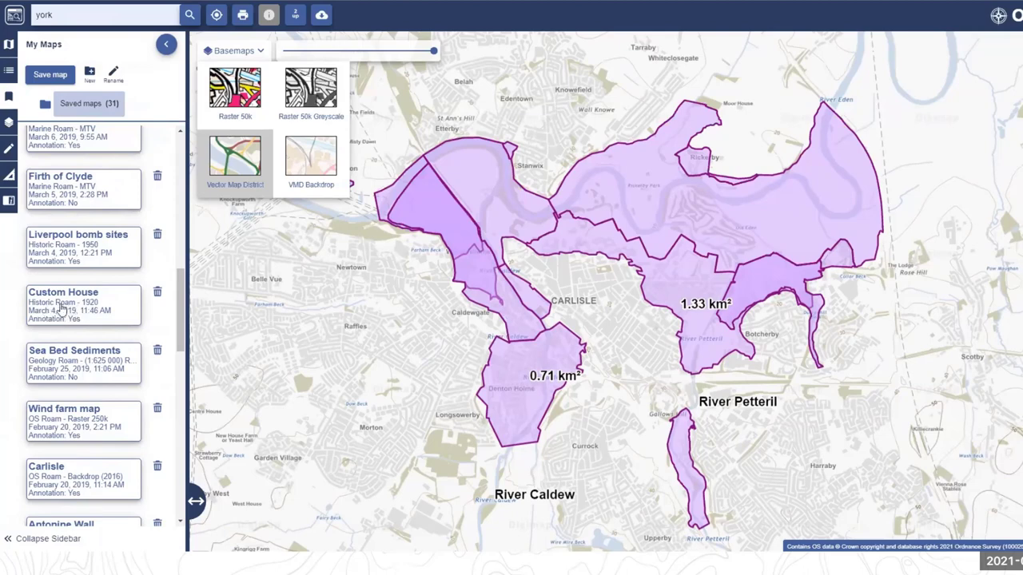
click(104, 310)
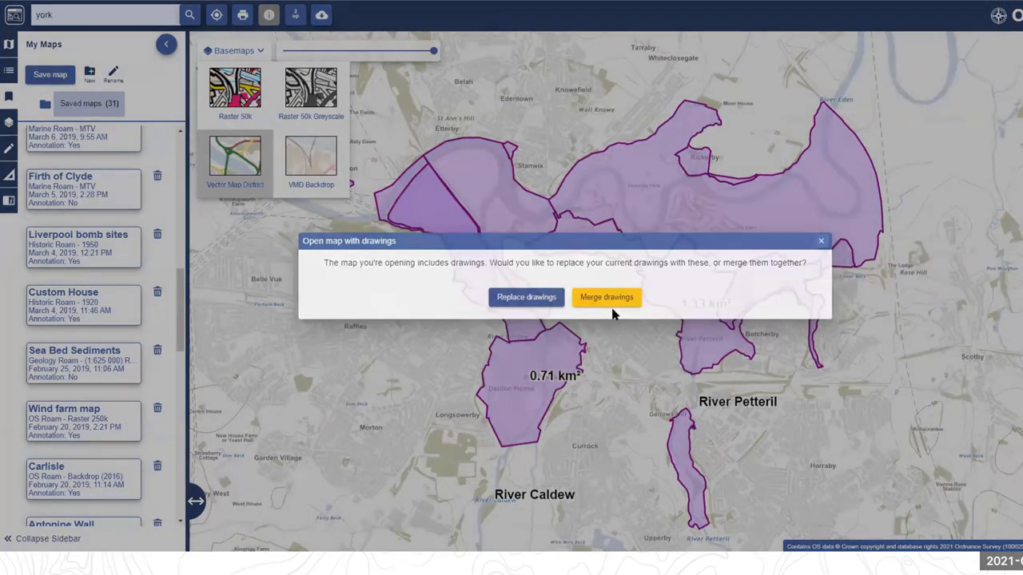
click(611, 305)
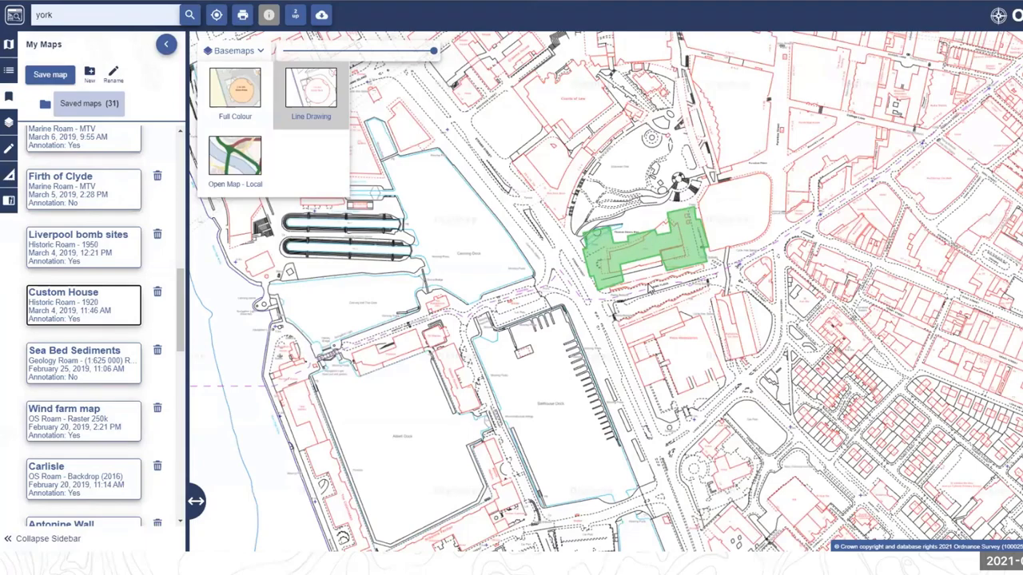
scroll(649, 282, up, 1)
scroll(649, 280, up, 3)
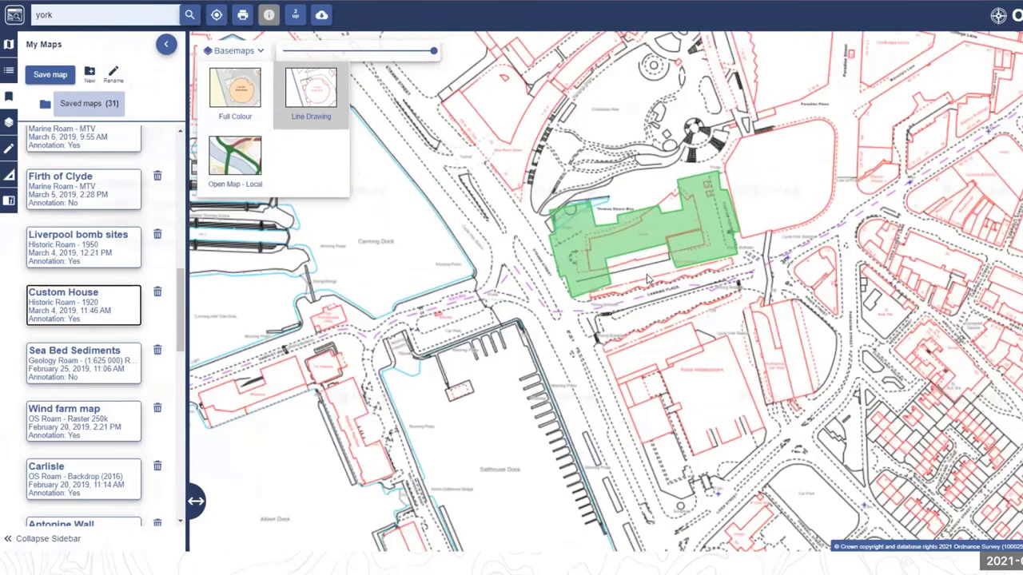
scroll(649, 266, up, 4)
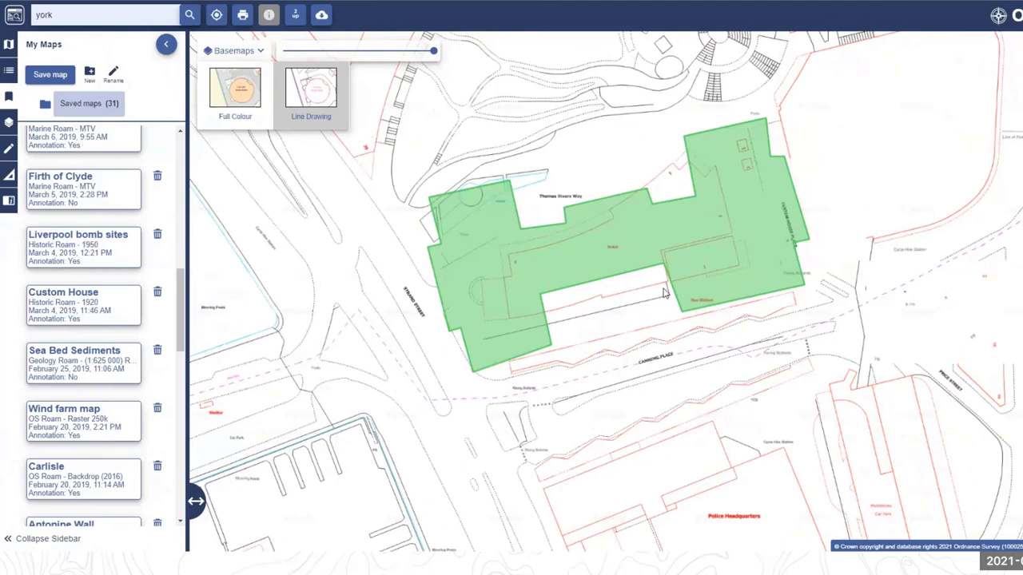
scroll(663, 294, down, 2)
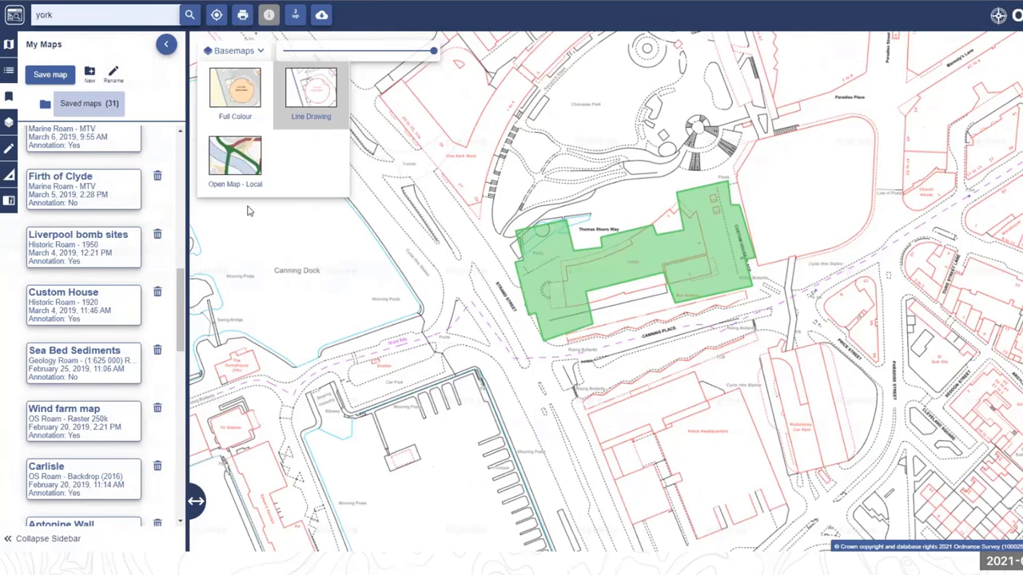
- Open the print settings, look through the available print formats, and close the settings without generating a file
scroll(179, 296, up, 15)
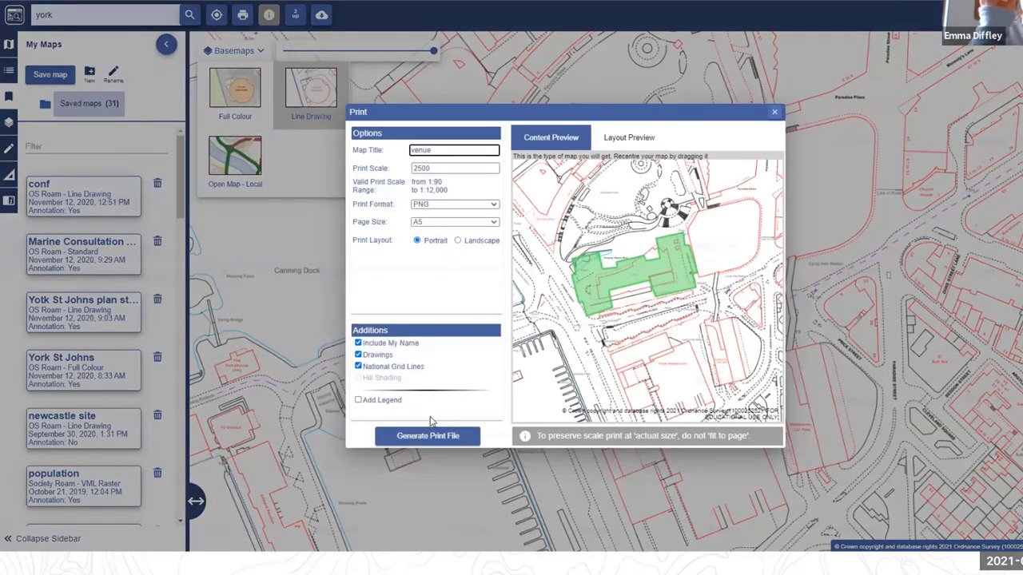
click(480, 206)
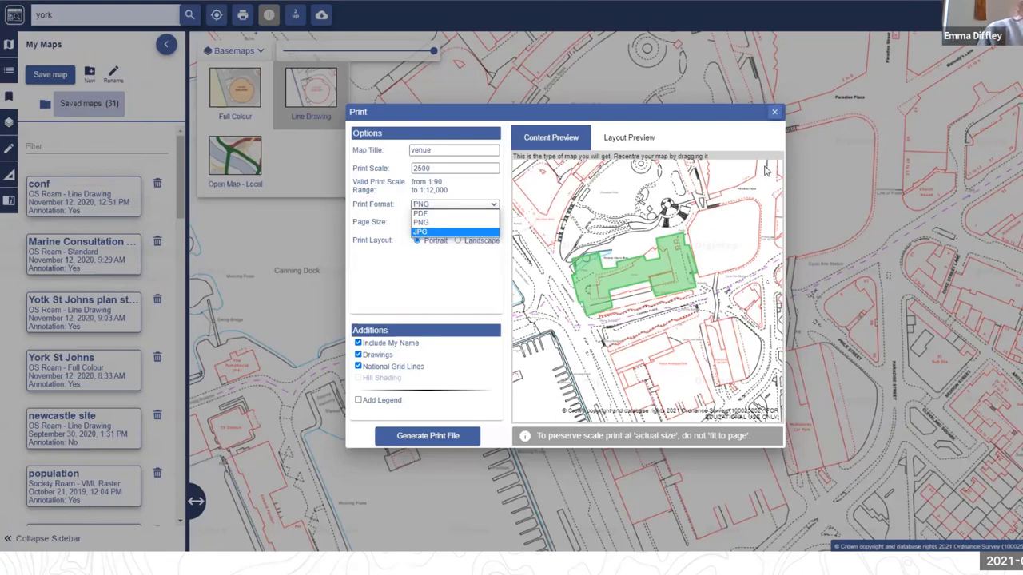
click(775, 116)
click(775, 116)
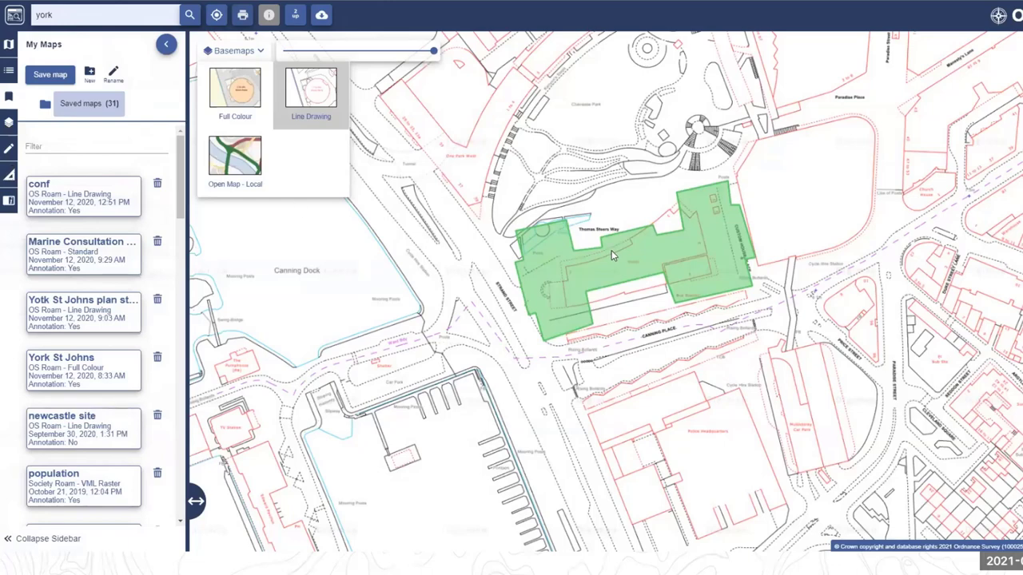
- Import the drawing file Carlisle_urban_flood_warn_EA.zip from the Desktop folder "Roam annotations import files", replacing the current annotations
click(9, 151)
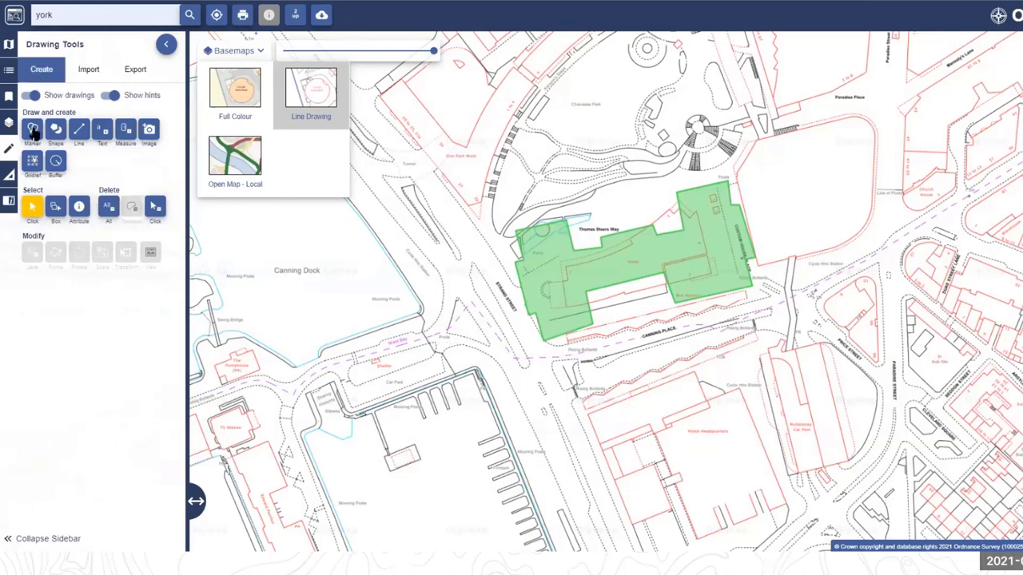
click(88, 70)
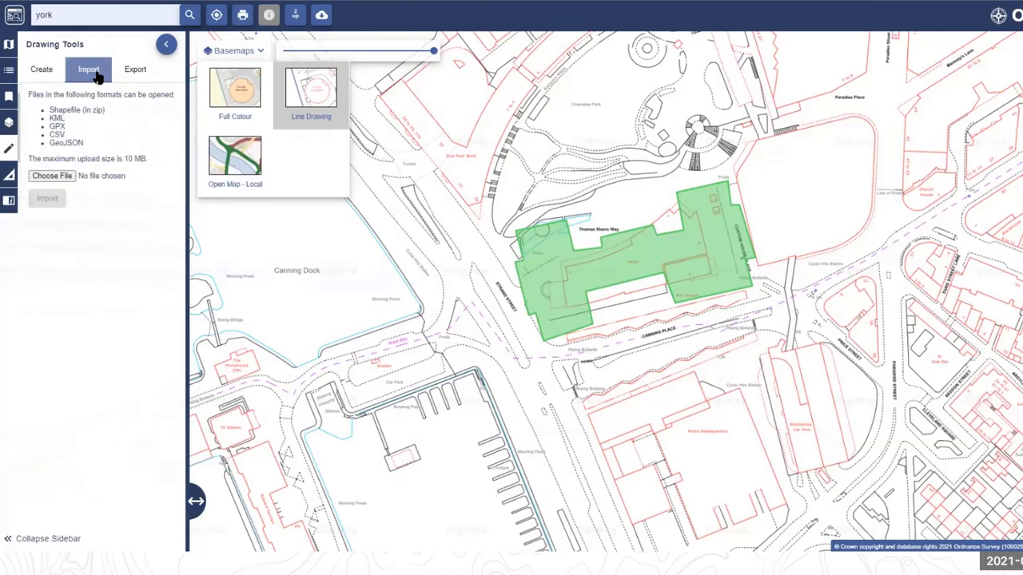
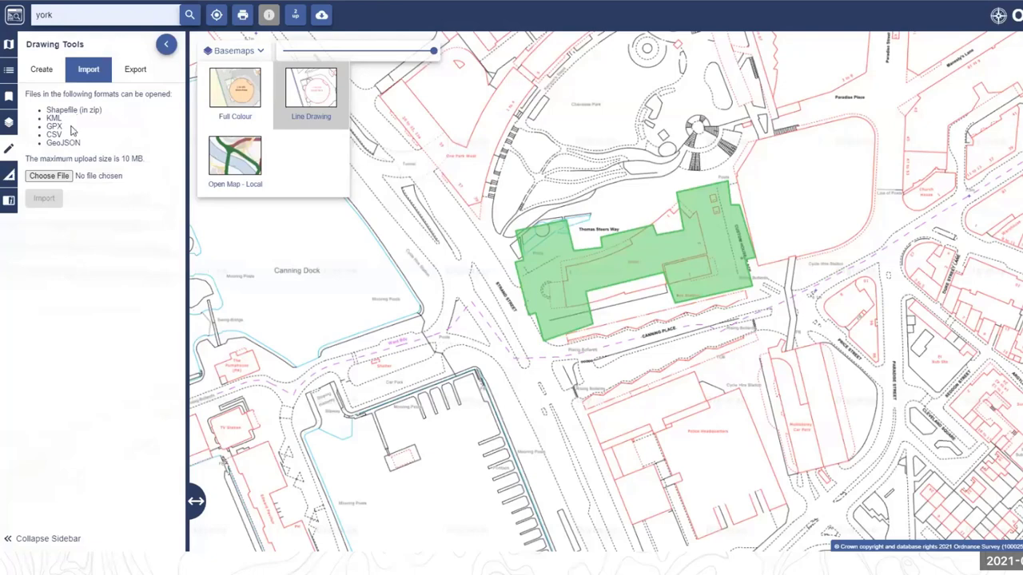
click(53, 177)
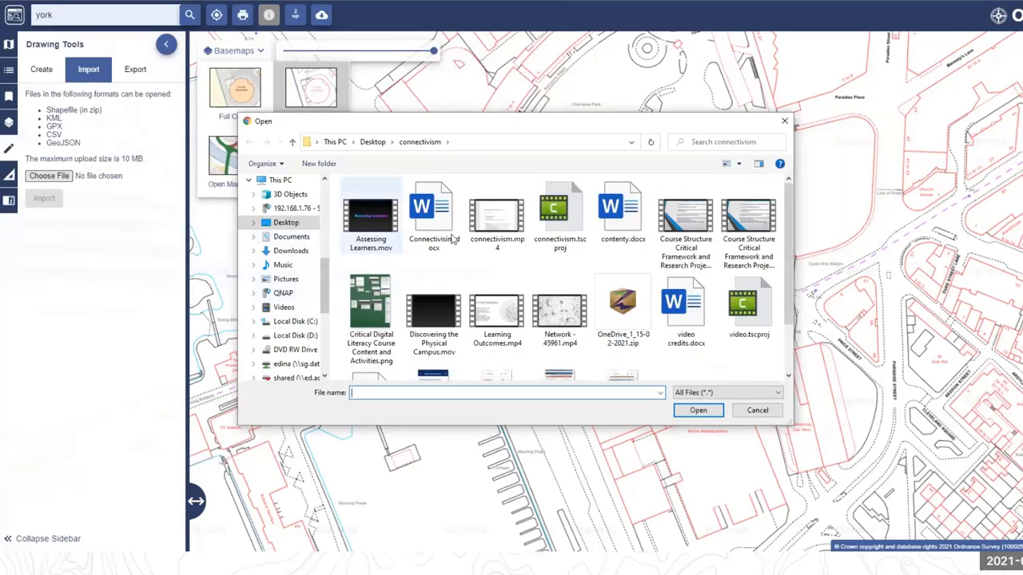
click(373, 141)
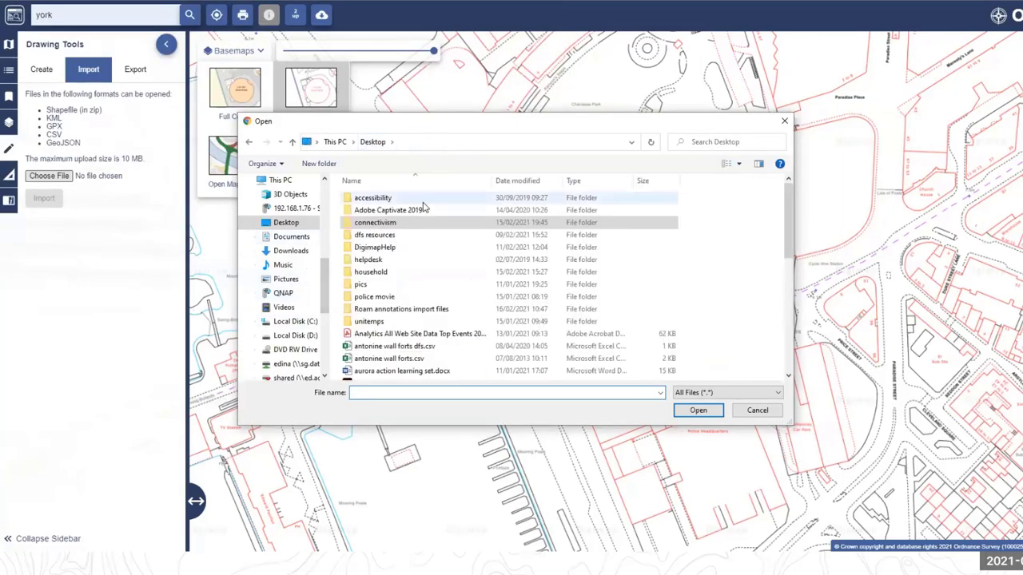
double_click(390, 309)
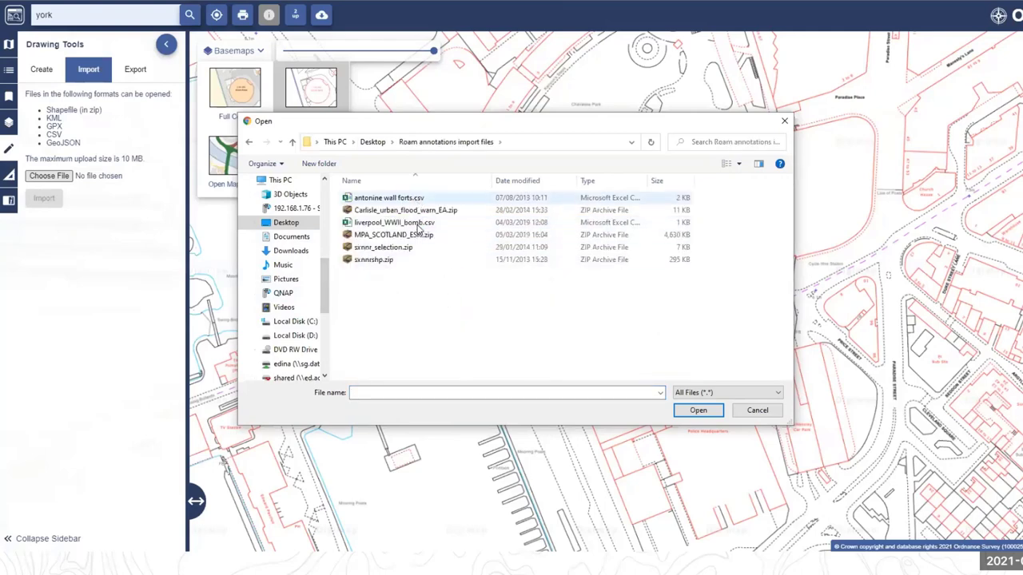
click(414, 210)
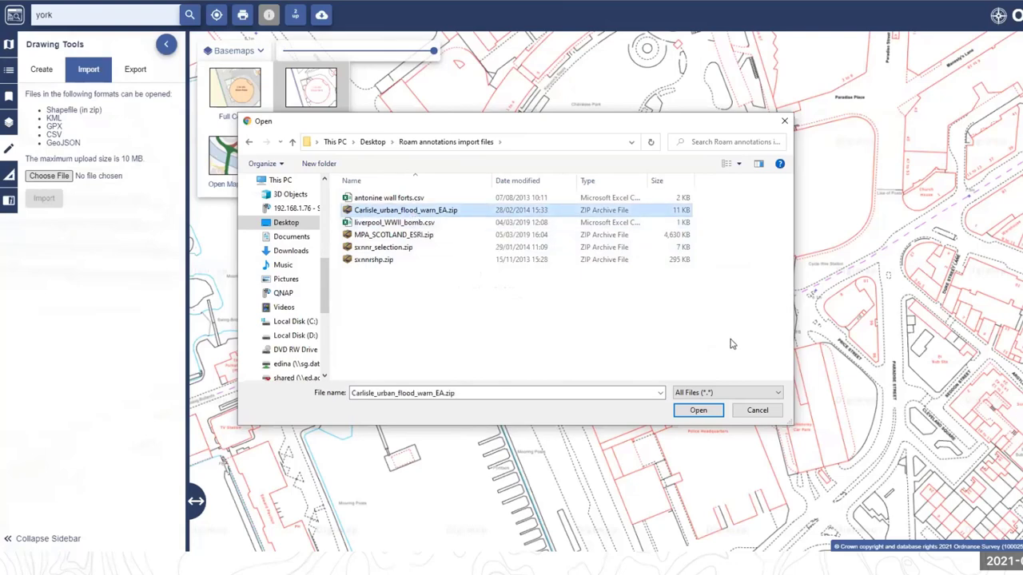
click(699, 412)
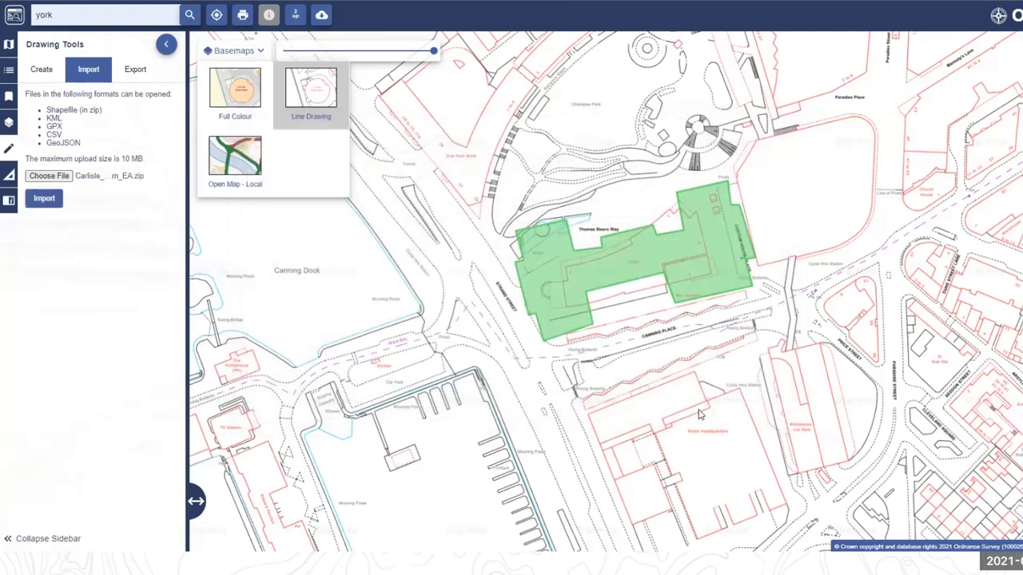
click(49, 200)
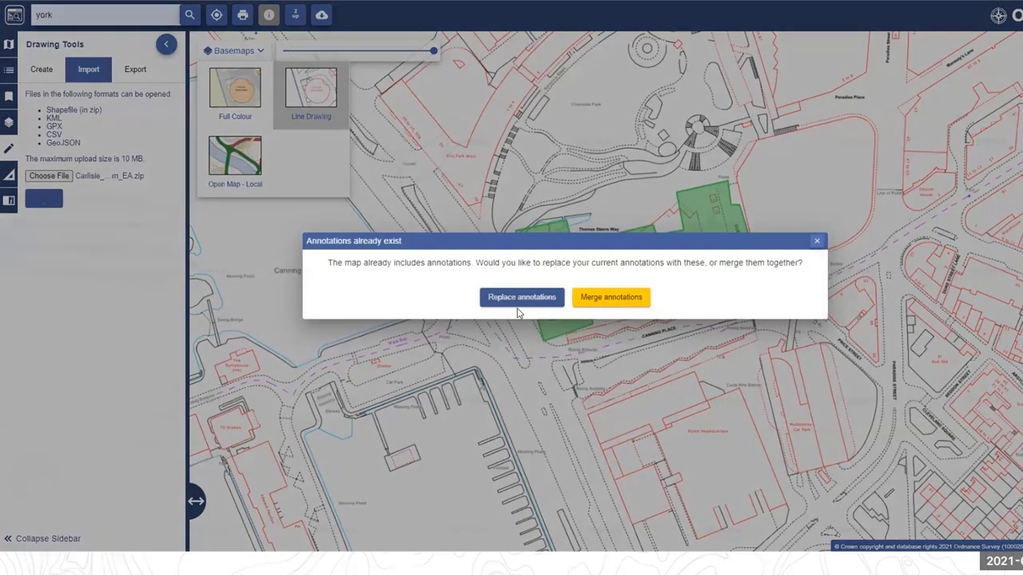
click(522, 300)
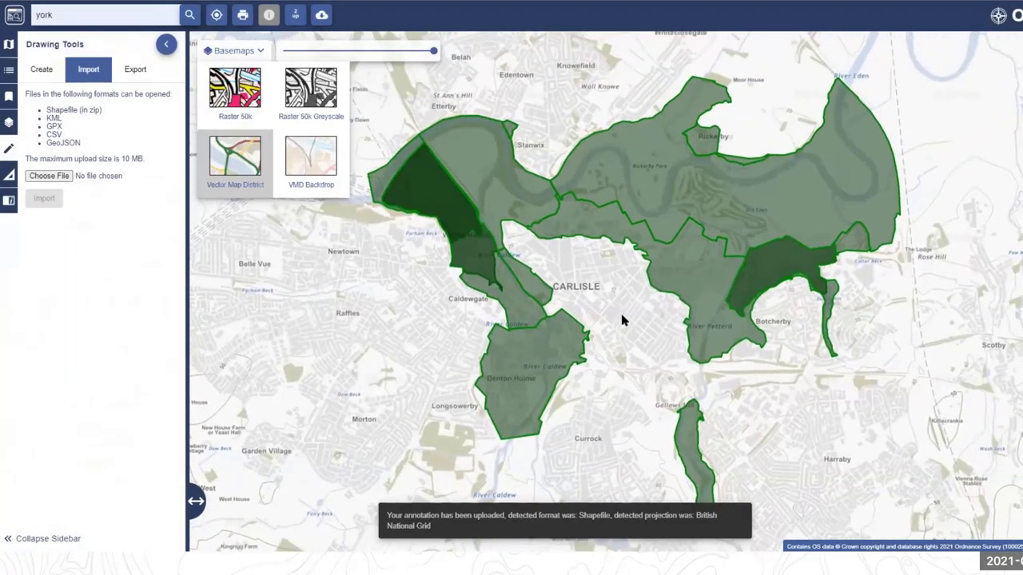
- Collapse the basemap choices, and look at the other files available for import without choosing one
click(262, 51)
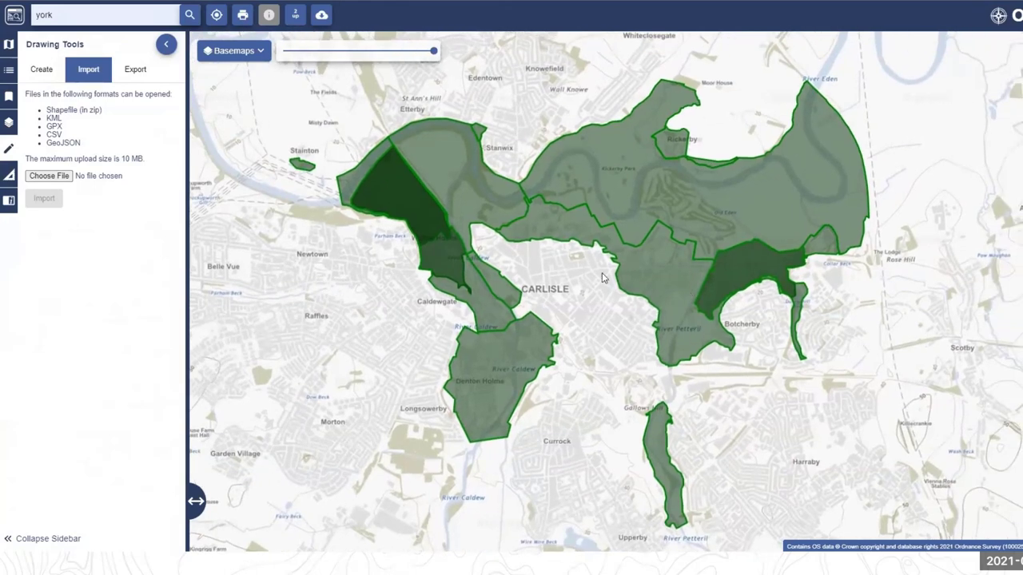
click(57, 182)
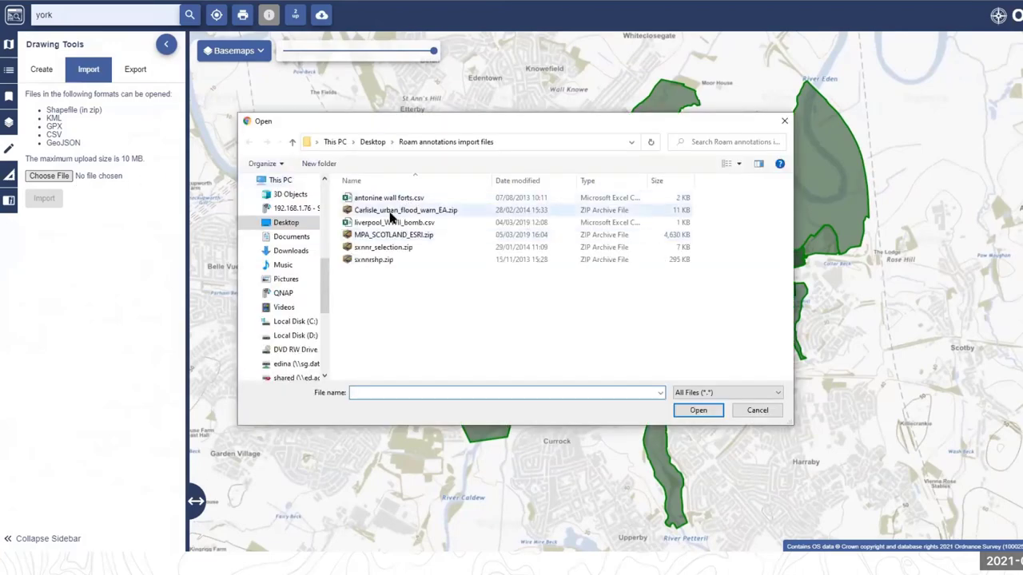
click(756, 411)
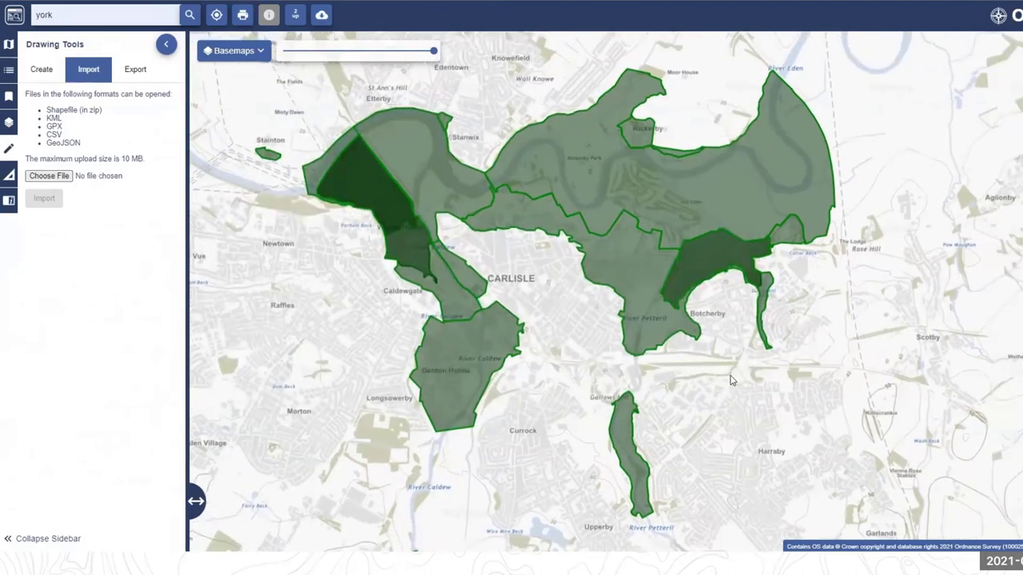
- Examine the imported flood warning areas around Carlisle, and open the export options for the drawings
drag(495, 240, 459, 228)
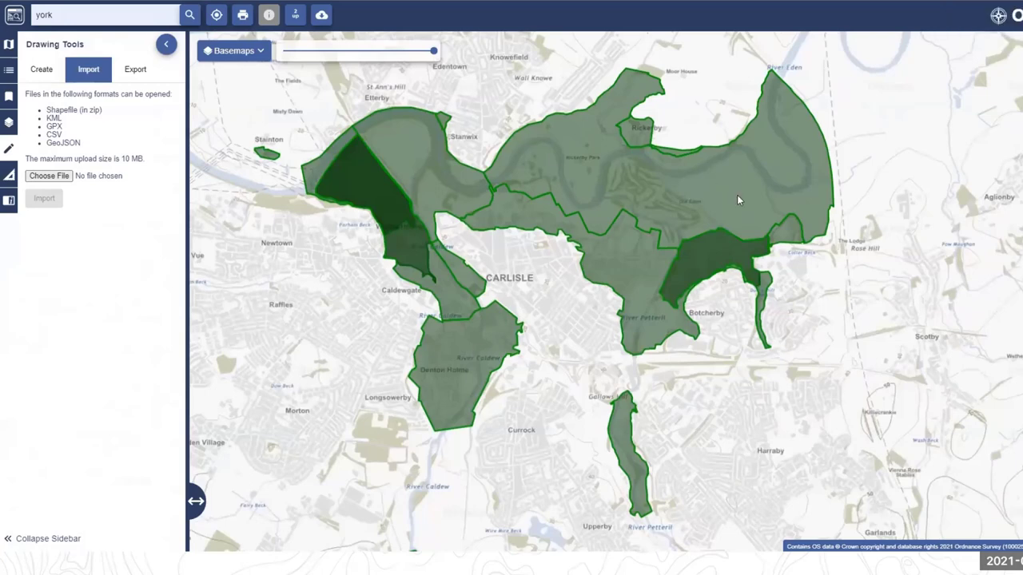
drag(752, 323, 777, 268)
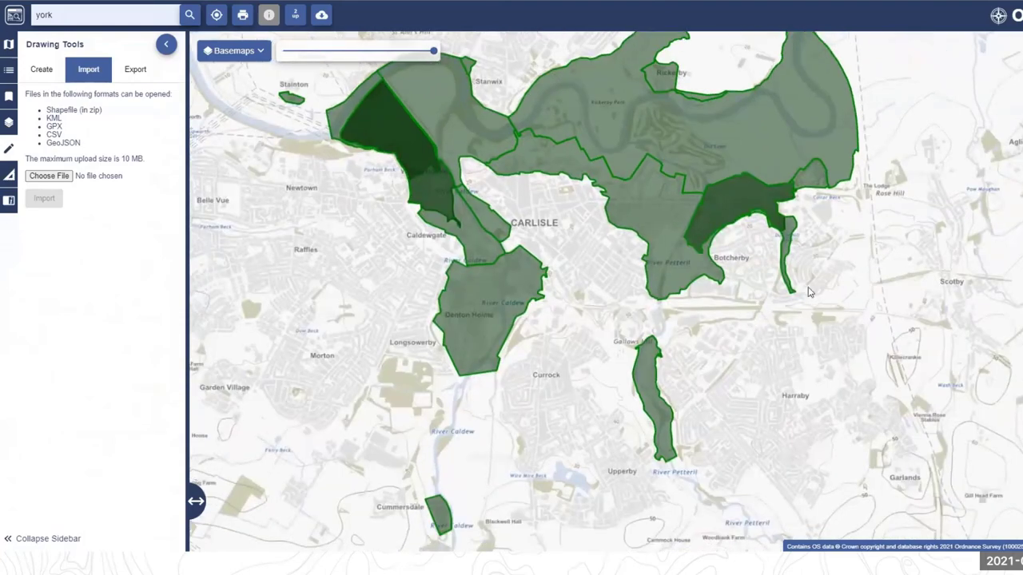
drag(846, 268, 831, 306)
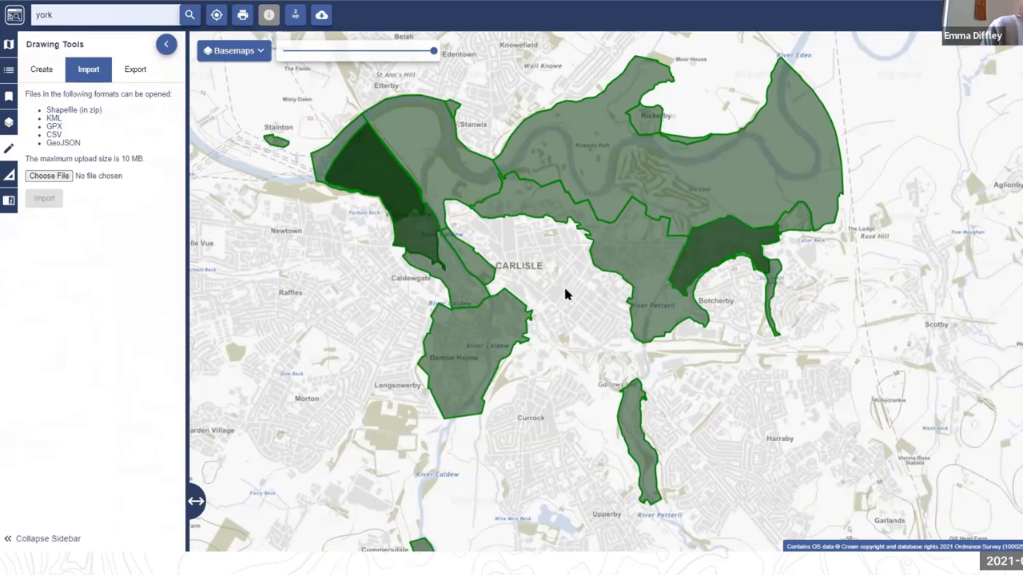
drag(549, 264, 581, 285)
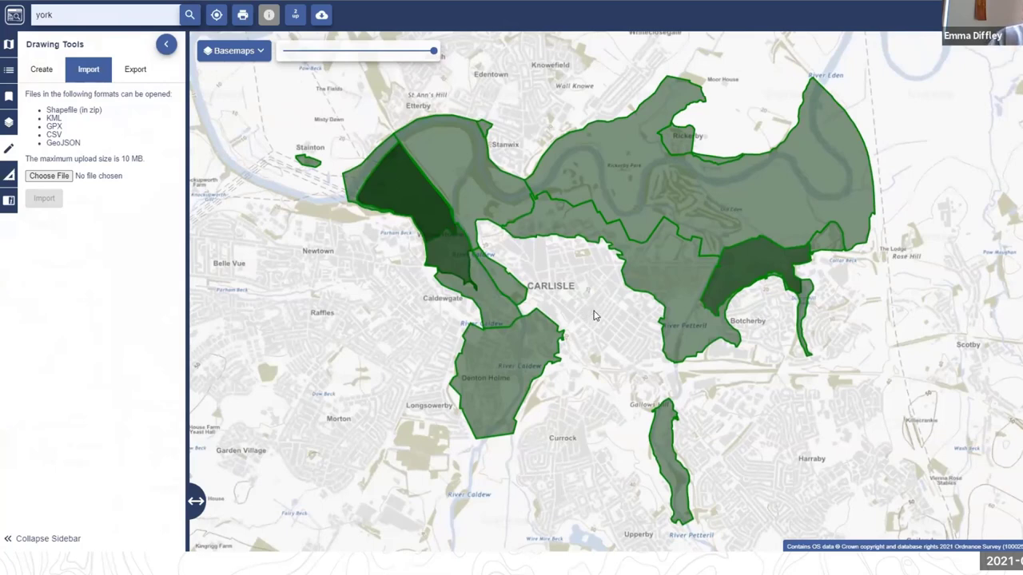
drag(613, 352, 611, 350)
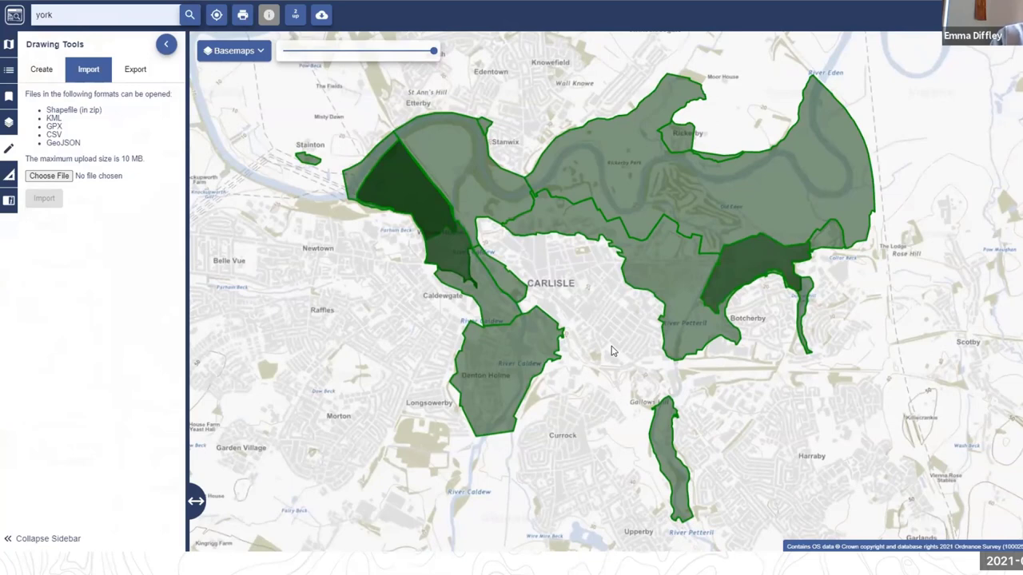
drag(612, 351, 604, 345)
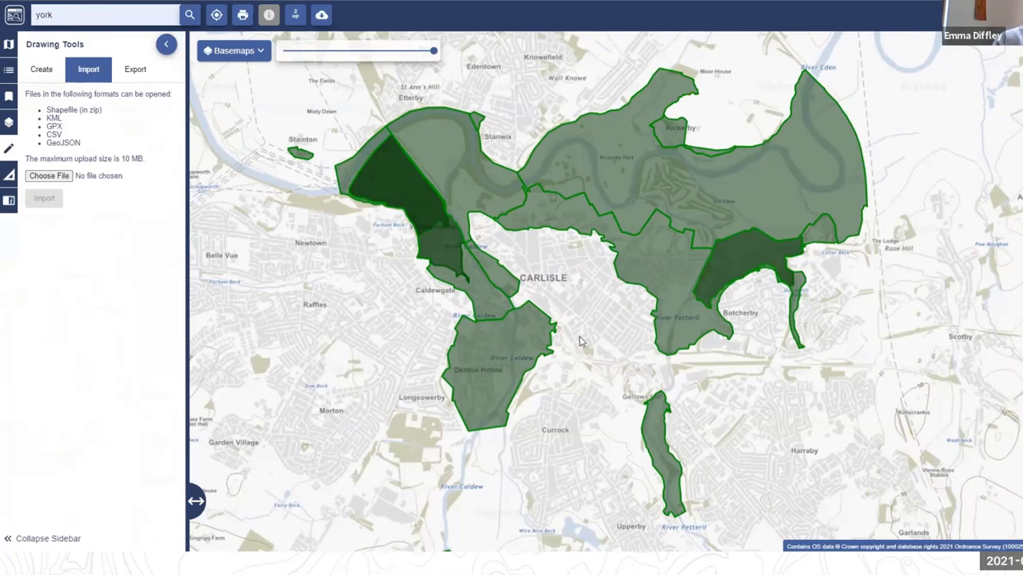
drag(582, 332, 564, 309)
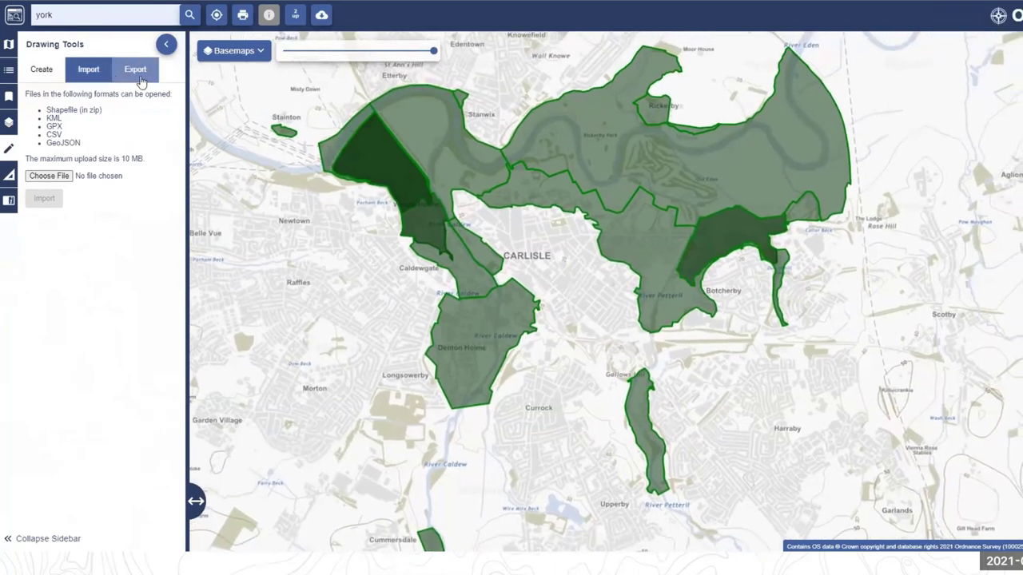
click(137, 74)
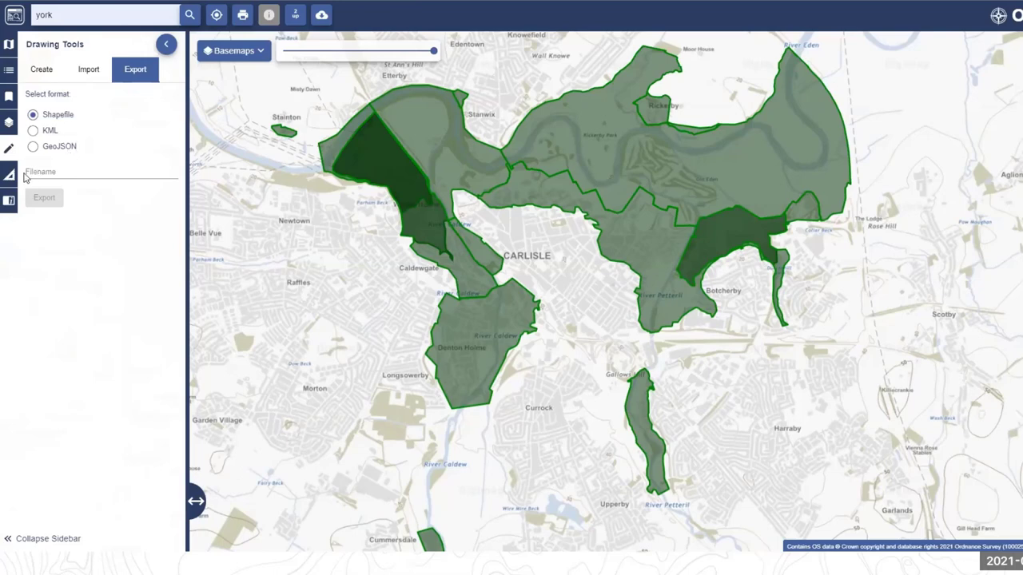
- Open the overlay options, and search for york to centre the map on York (York), closing the place results
click(8, 96)
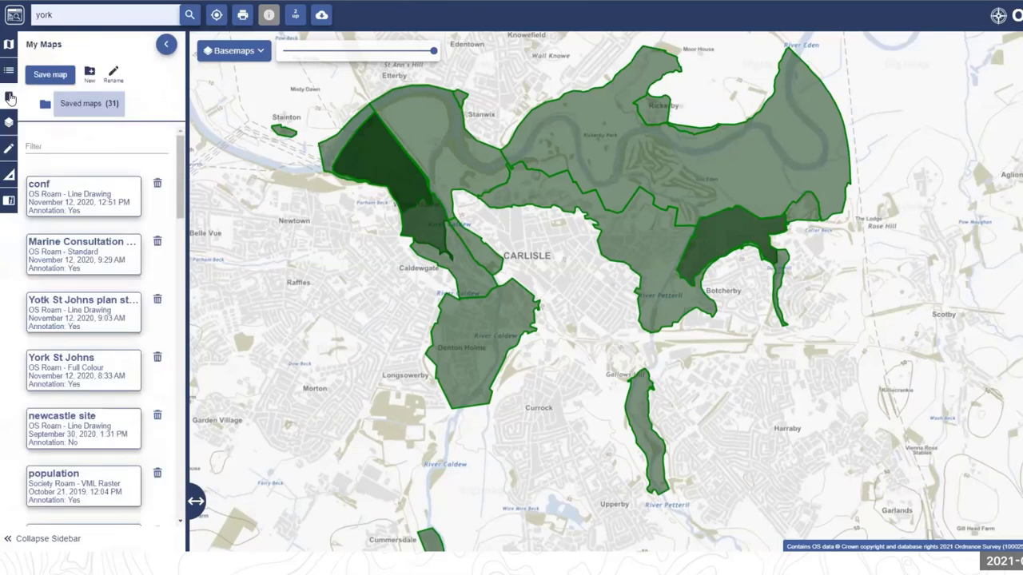
click(9, 123)
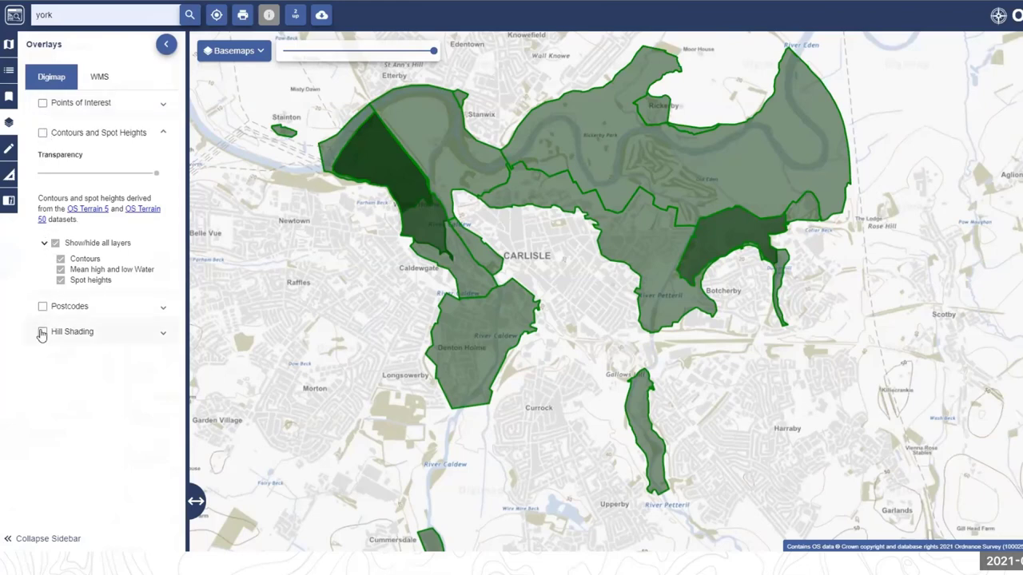
click(71, 13)
key(Return)
click(144, 69)
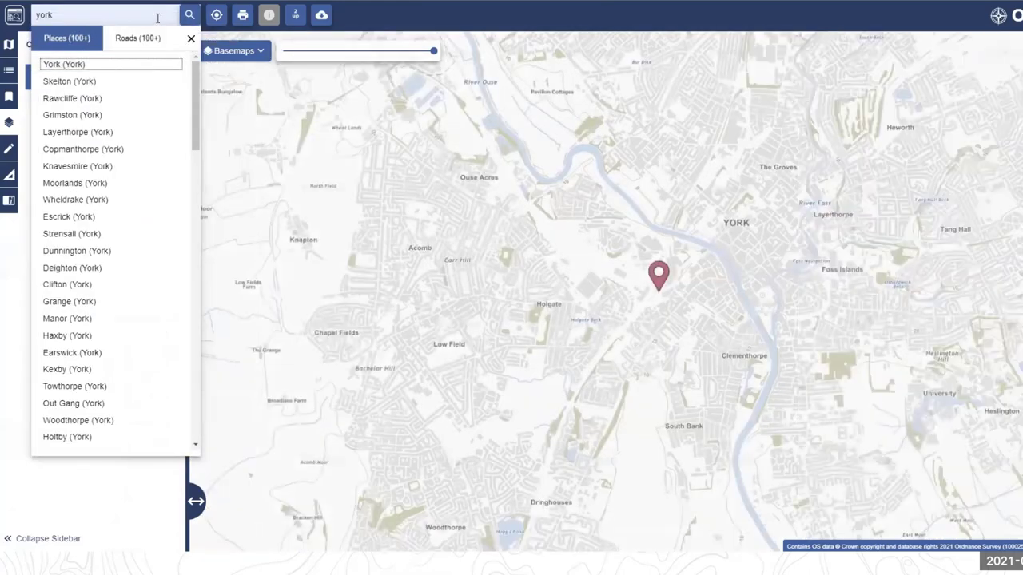
click(190, 37)
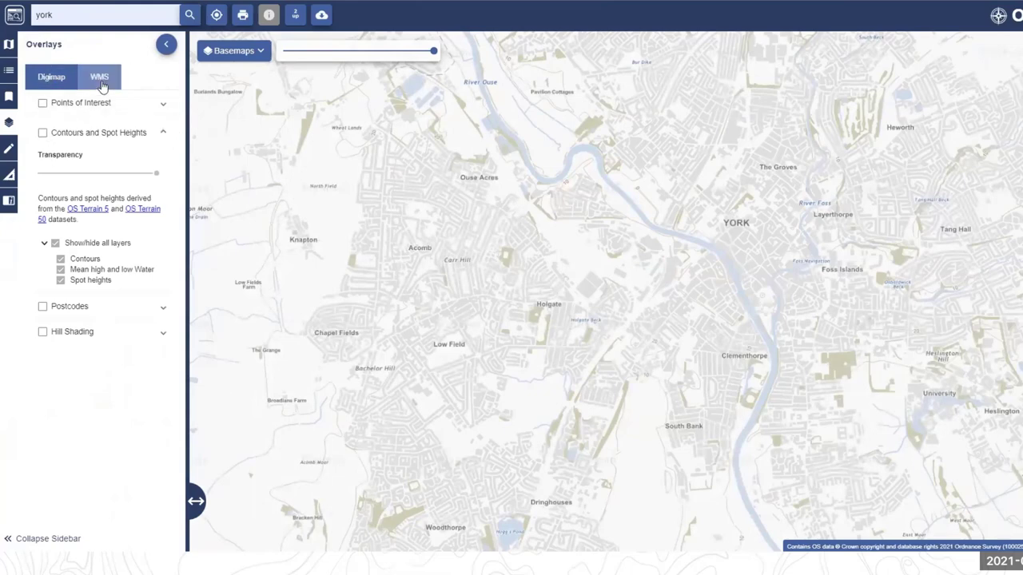
- Open the WMS overlays, widen the sidebar, and turn on the Environment Data WMS Service
click(98, 76)
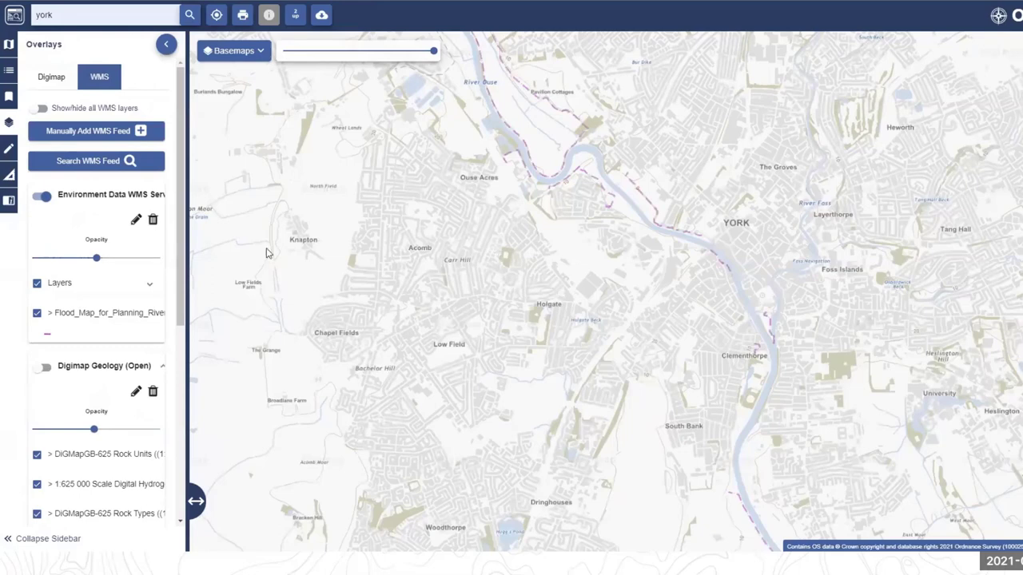
click(38, 200)
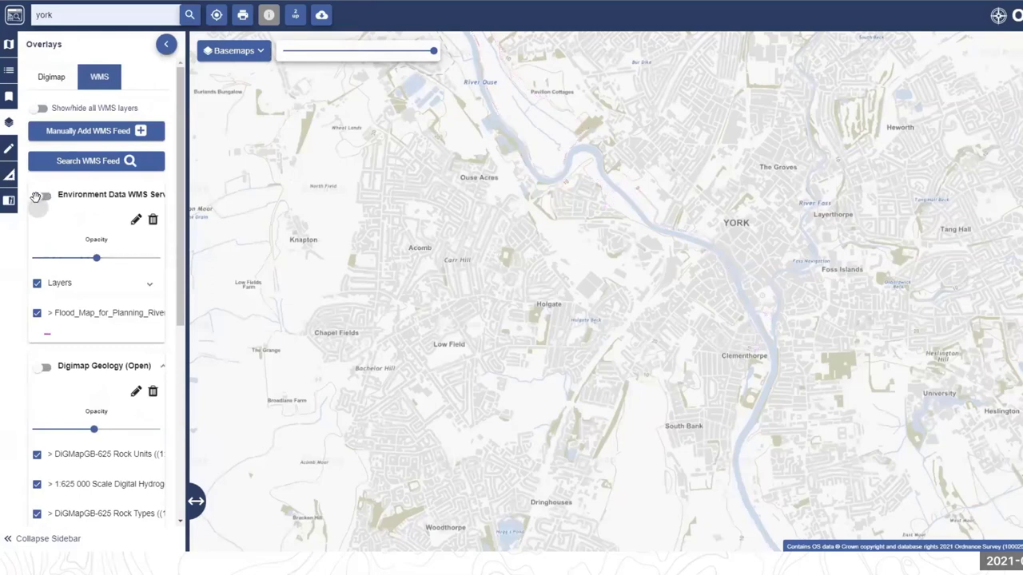
drag(187, 253, 245, 252)
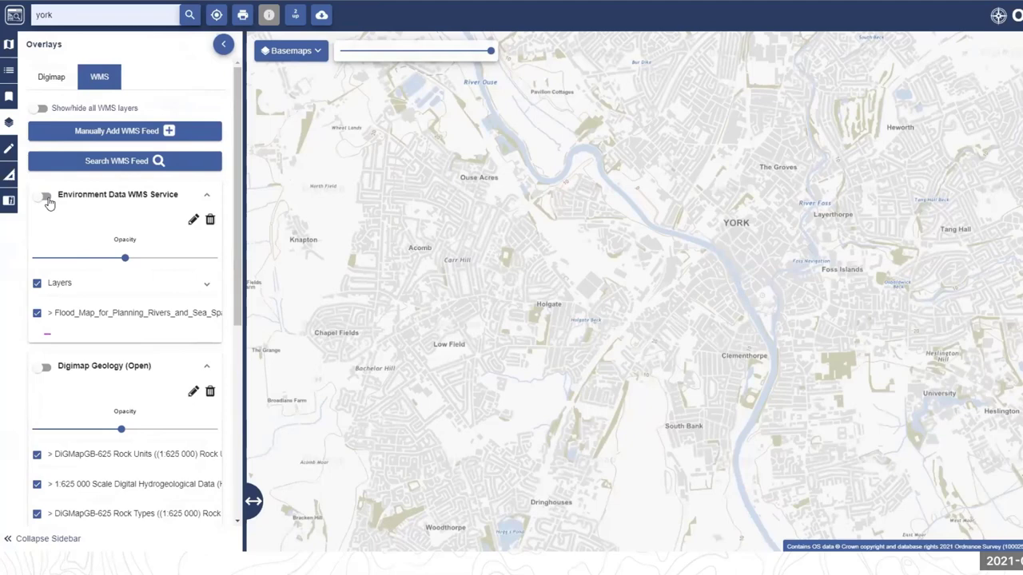
scroll(244, 308, down, 1)
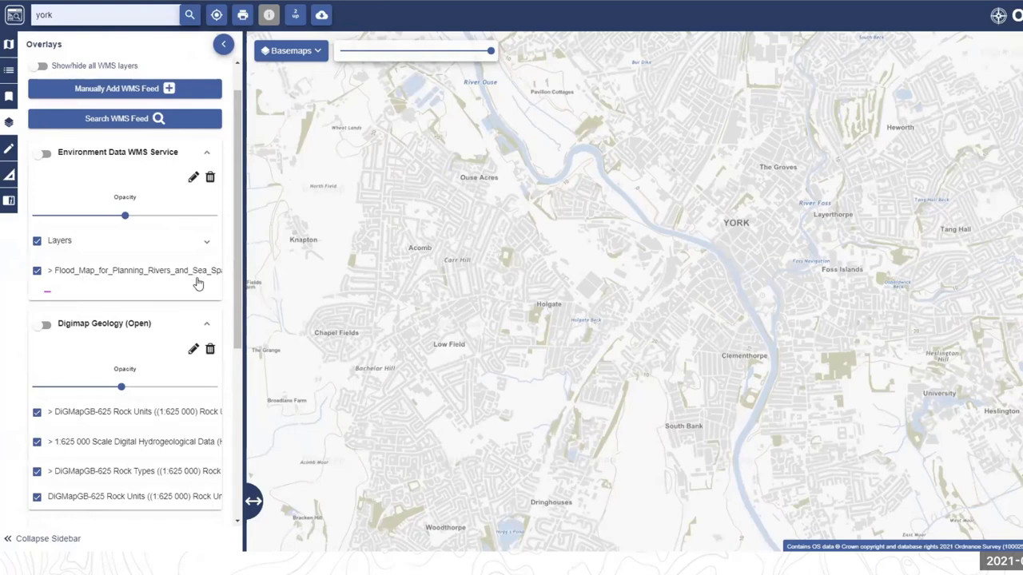
click(50, 166)
- Examine the flood map lines along the river from York to Clementhorpe, and turn off the Environment Data WMS Service
drag(627, 228, 630, 295)
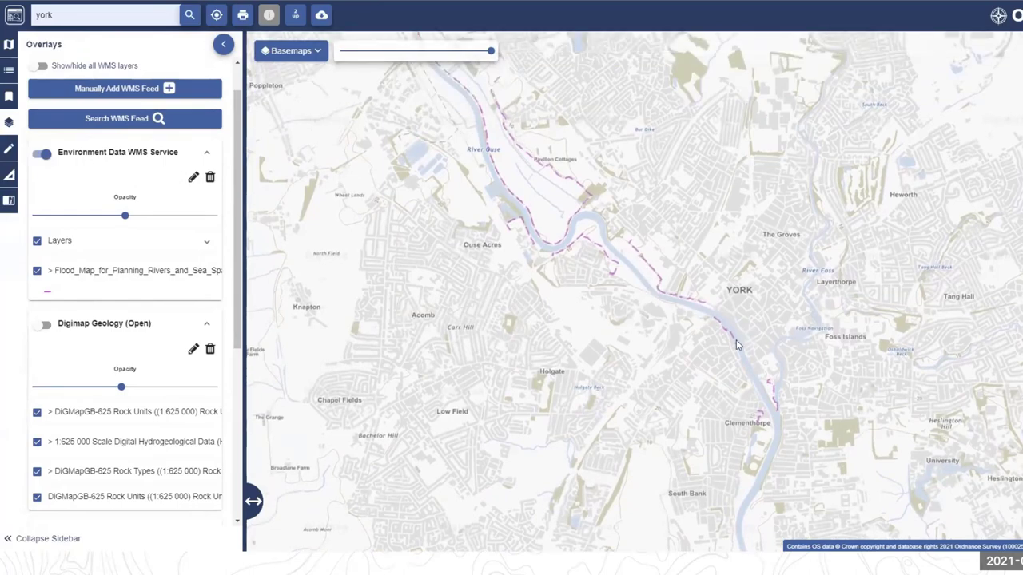
scroll(736, 340, up, 2)
scroll(724, 339, up, 1)
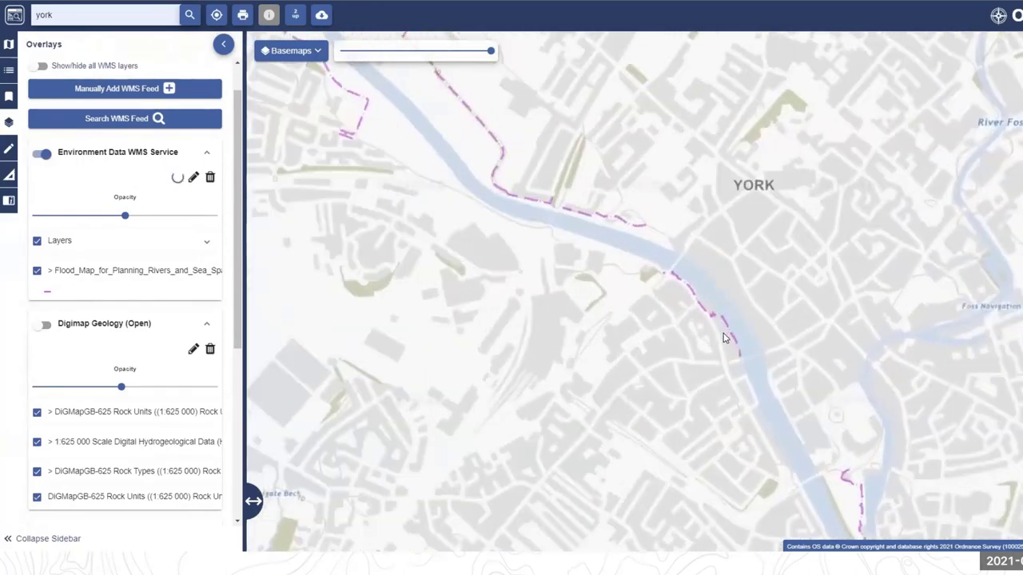
drag(724, 337, 650, 233)
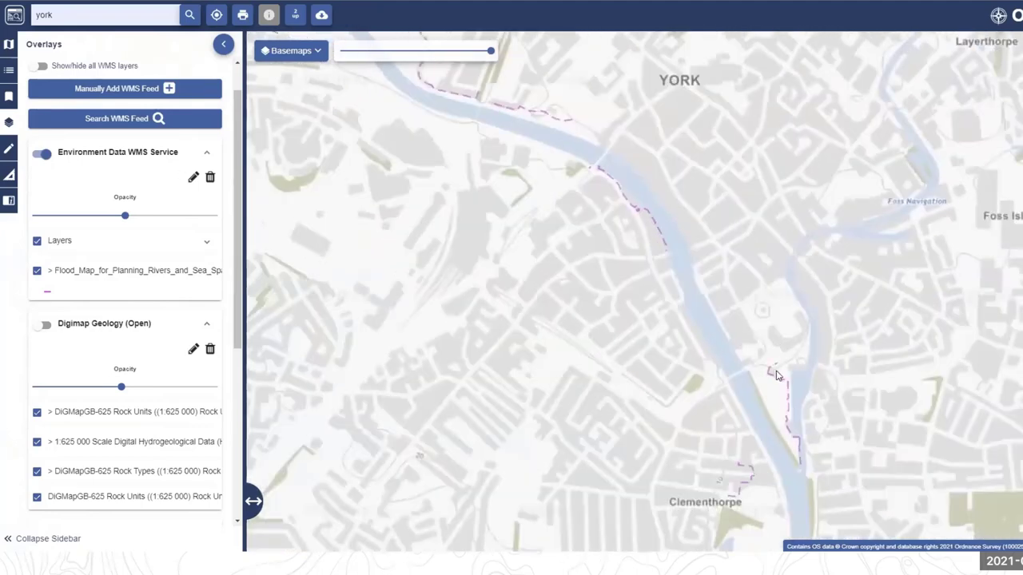
drag(714, 381, 647, 260)
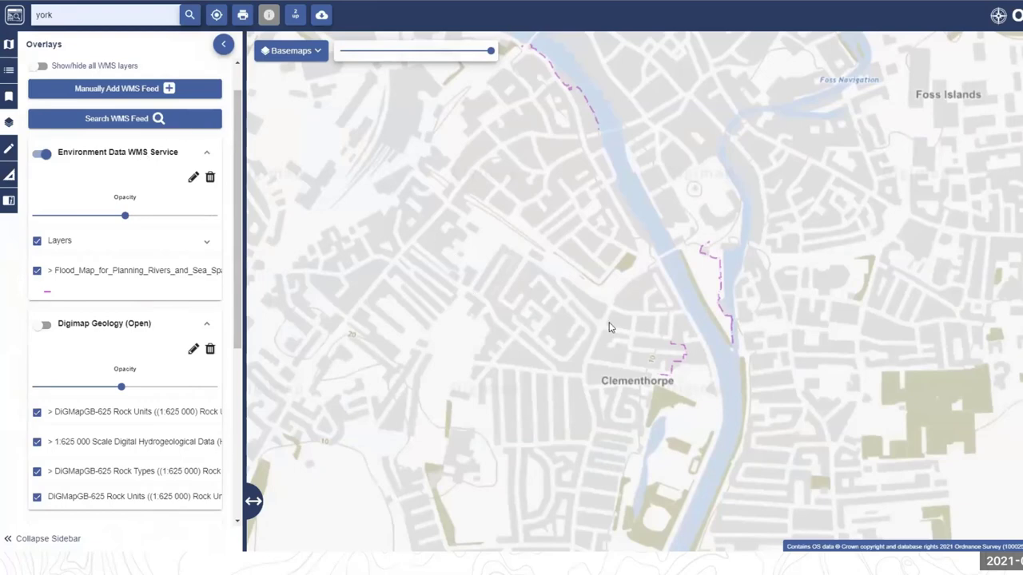
drag(631, 329, 647, 260)
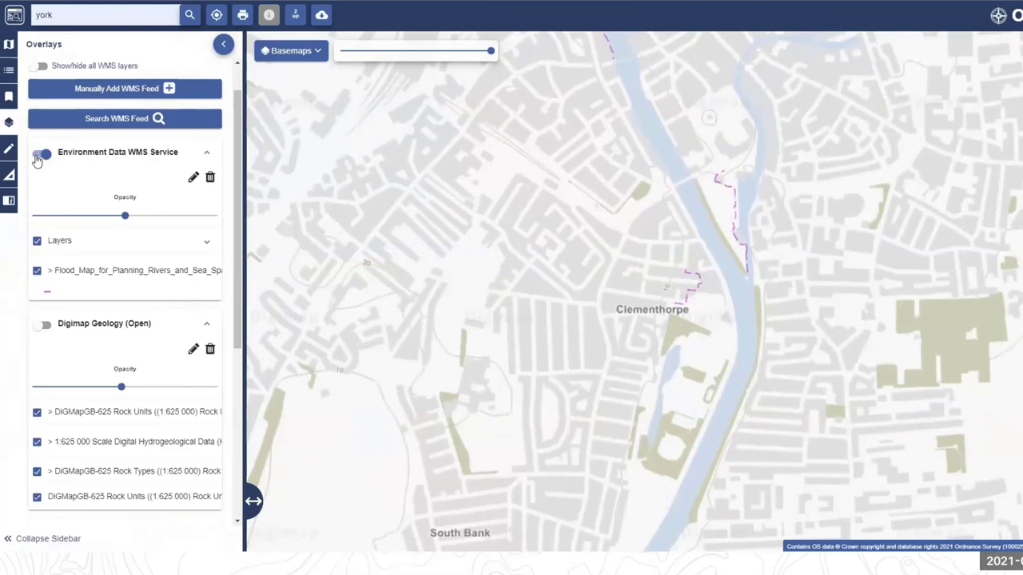
click(40, 155)
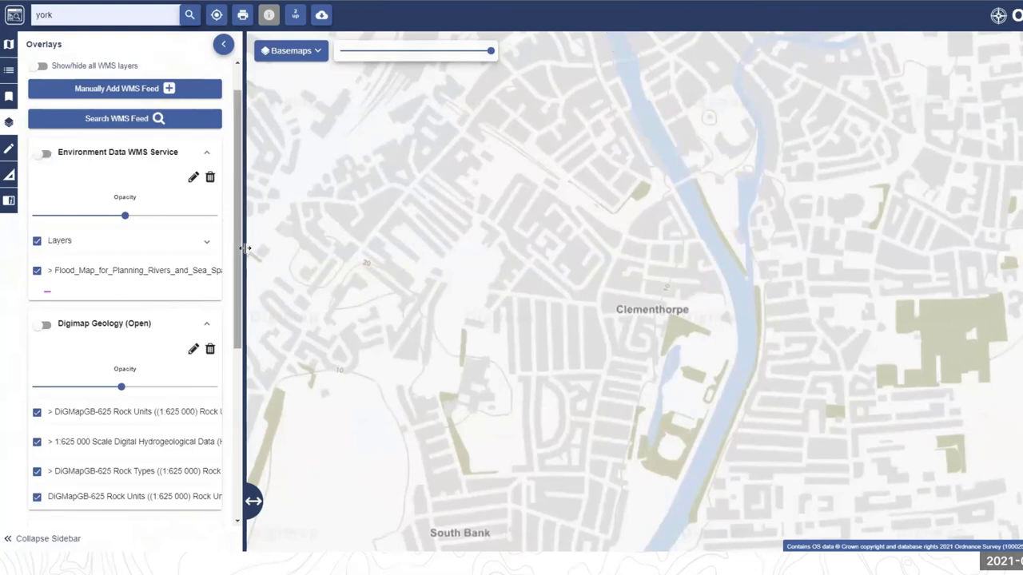
- Turn on the Digimap Geology (Licensed) overlay, and view the geology at a scale that covers York and its surroundings
drag(235, 242, 234, 330)
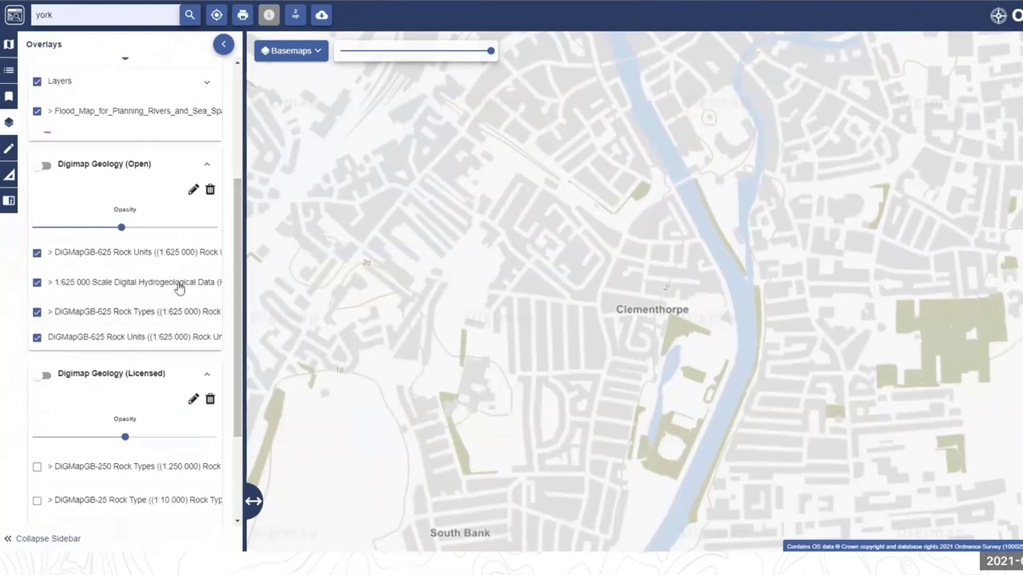
drag(236, 262, 236, 290)
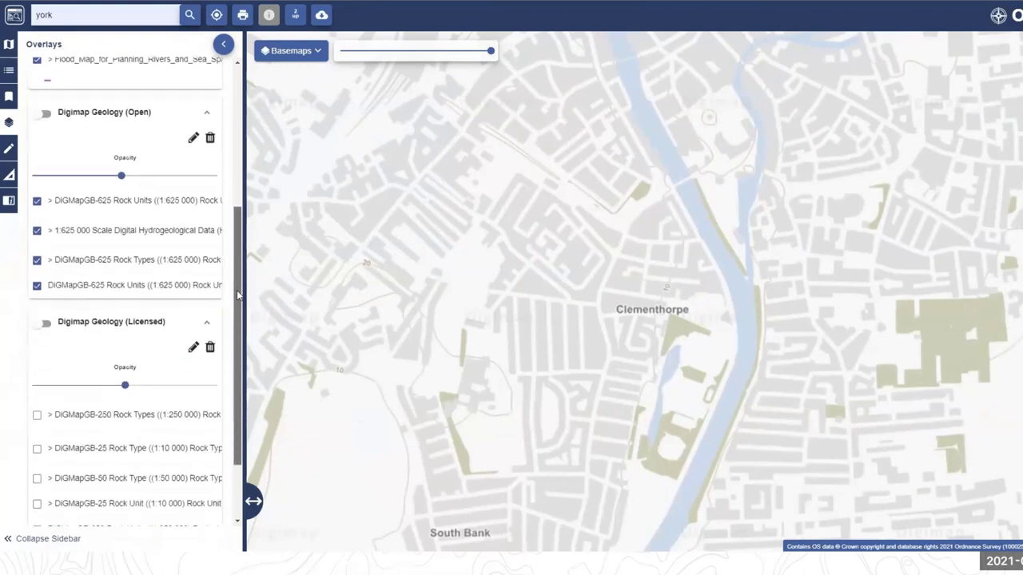
click(41, 324)
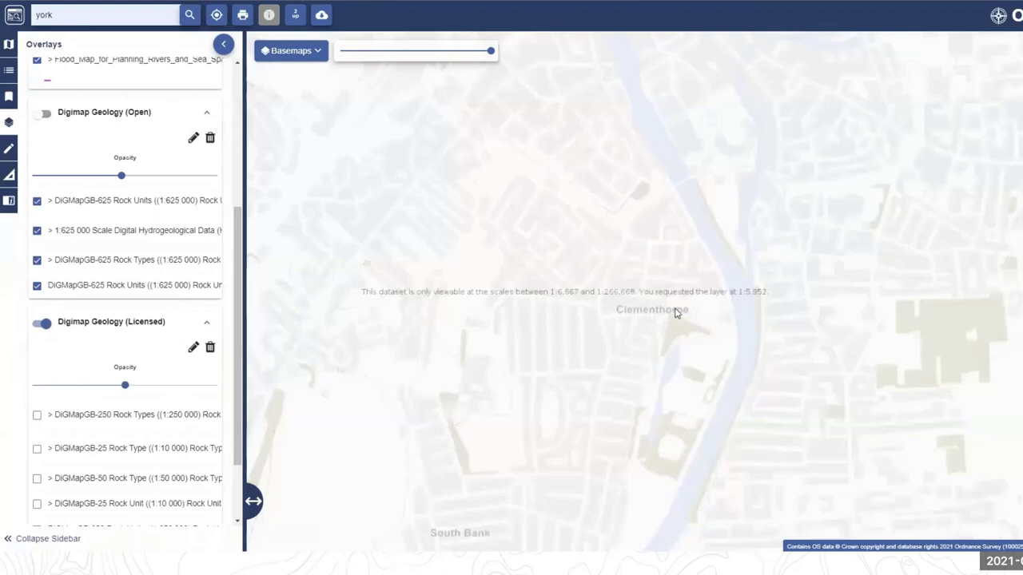
scroll(675, 312, down, 2)
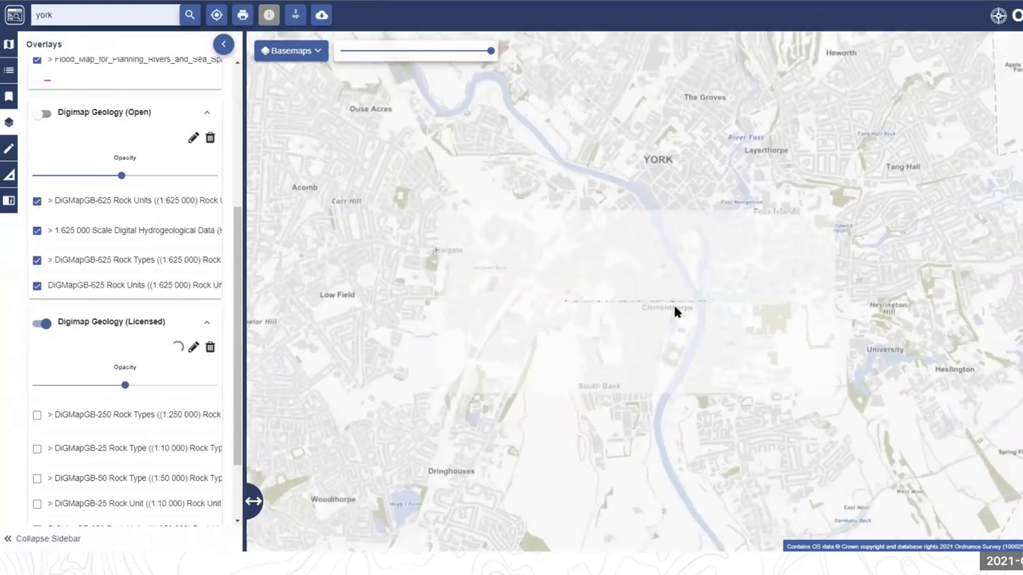
scroll(674, 311, down, 1)
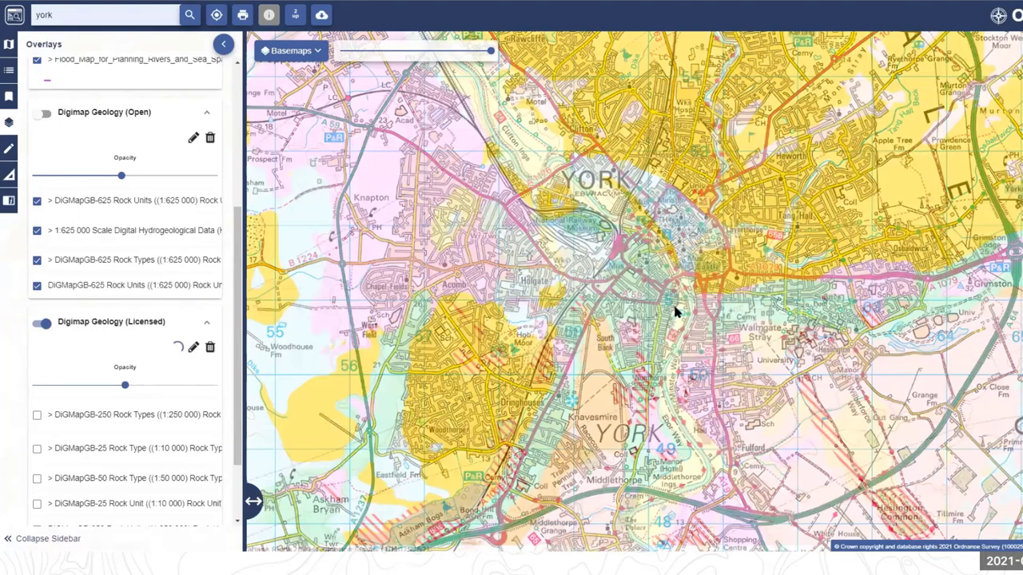
scroll(675, 311, down, 1)
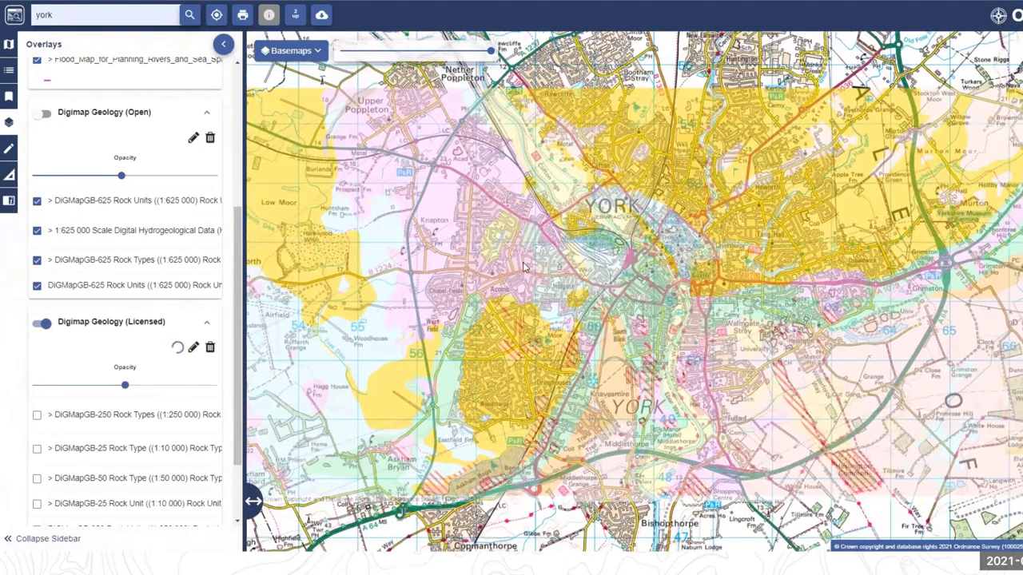
scroll(578, 287, down, 1)
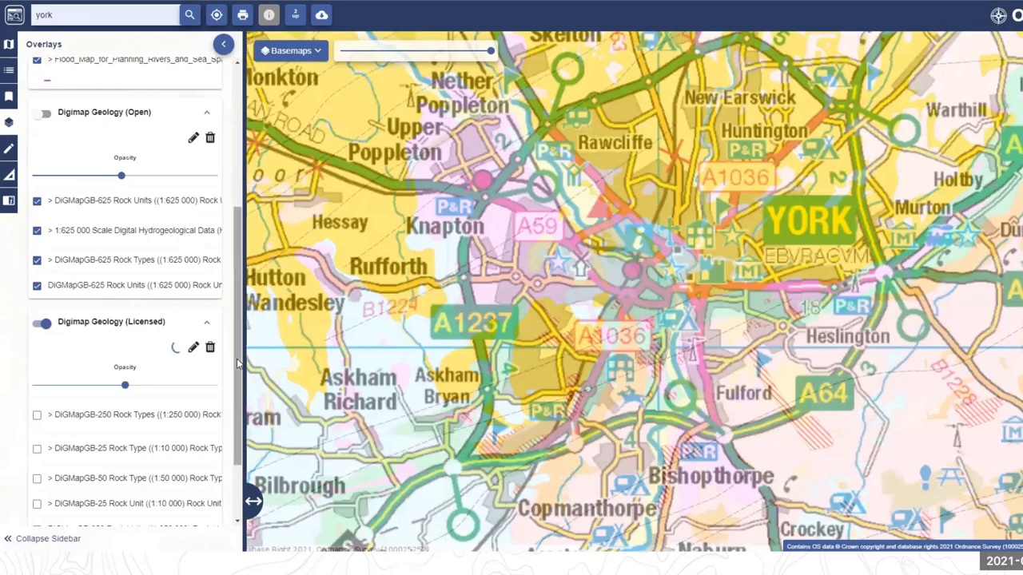
- Look through the Digimap Geology (Licensed) layers, and view the form for manually adding a WMS feed without adding one
scroll(227, 414, down, 1)
scroll(228, 414, down, 1)
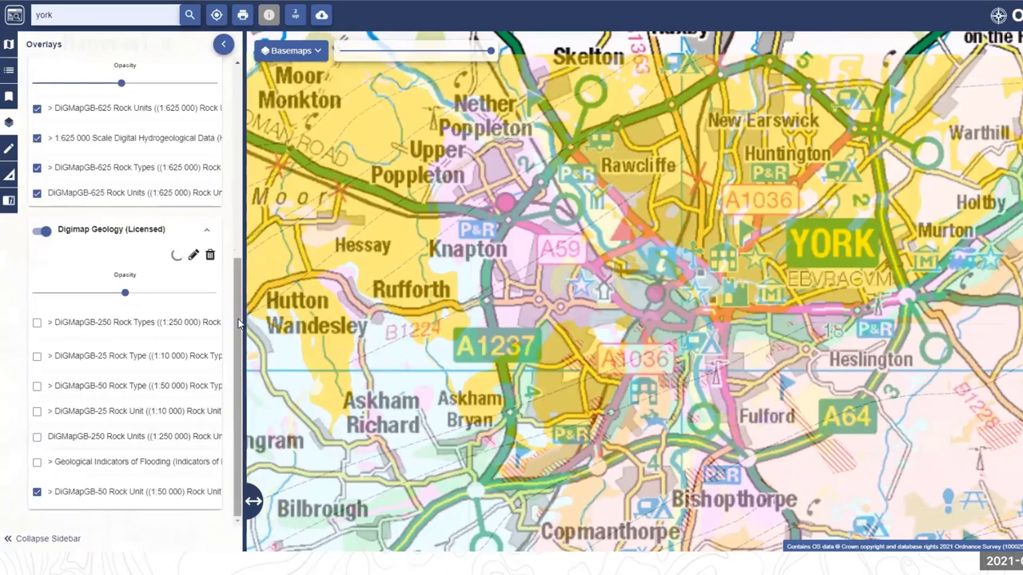
scroll(243, 161, up, 2)
scroll(208, 165, up, 2)
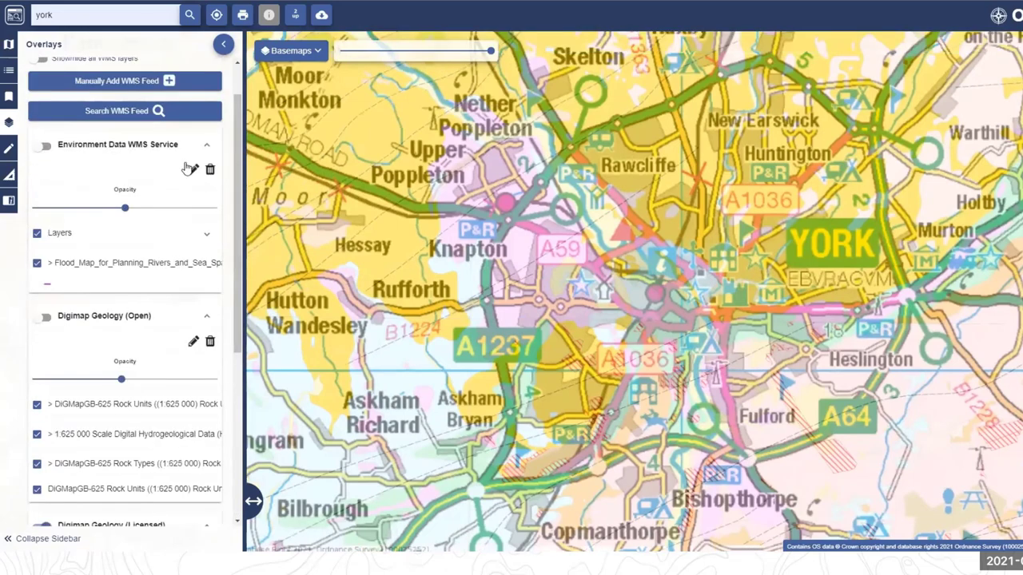
click(145, 83)
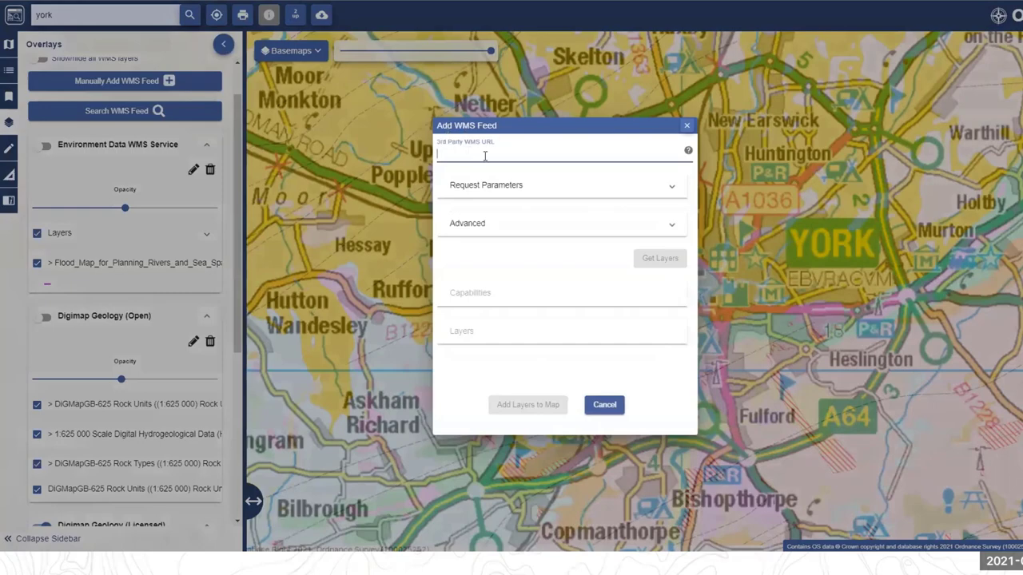
click(687, 125)
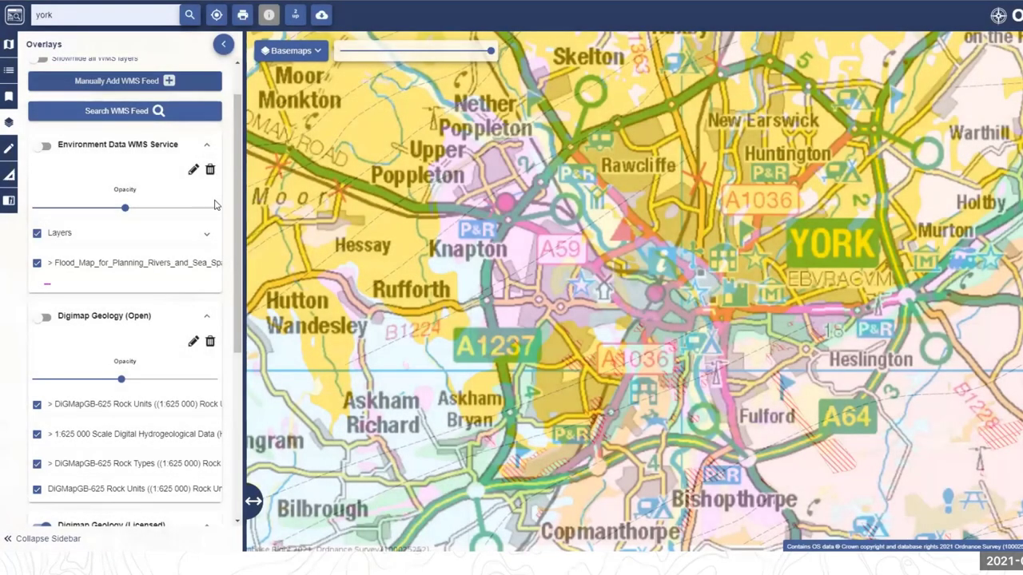
scroll(234, 215, up, 2)
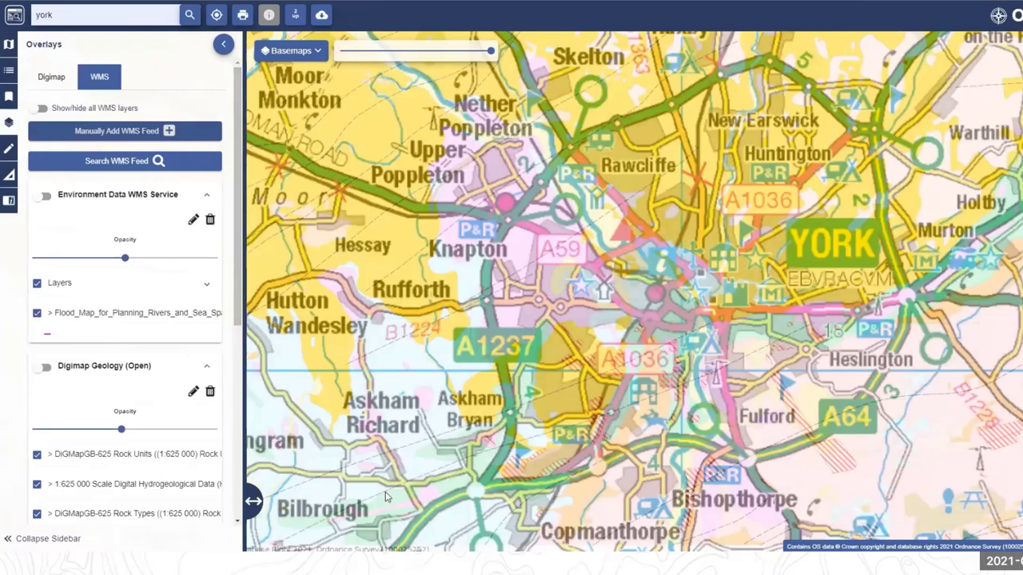
- Switch to the PowerPoint slide show and advance to the slide "Roam - imported data example"
key(alt+Tab)
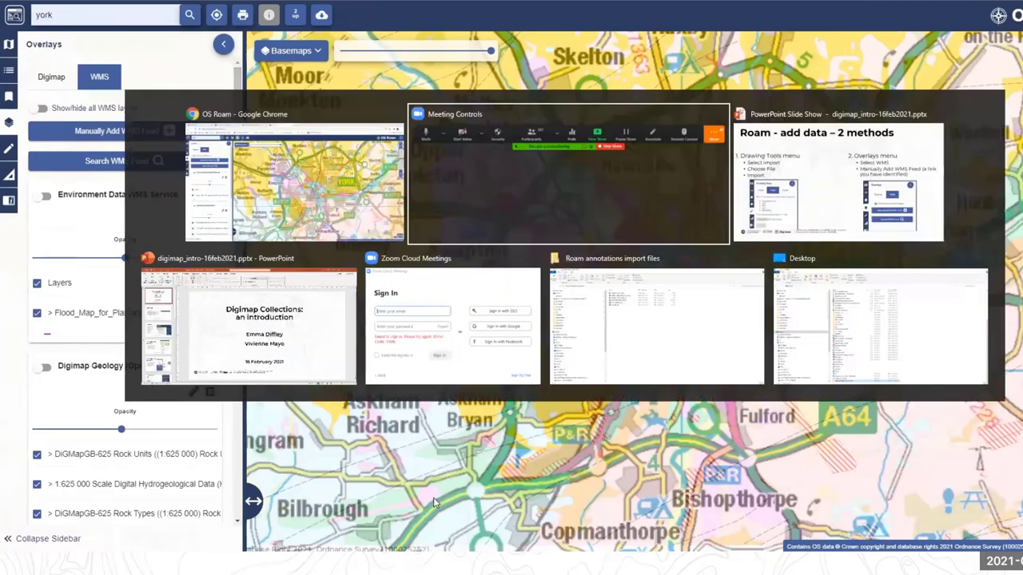
key(alt+Tab)
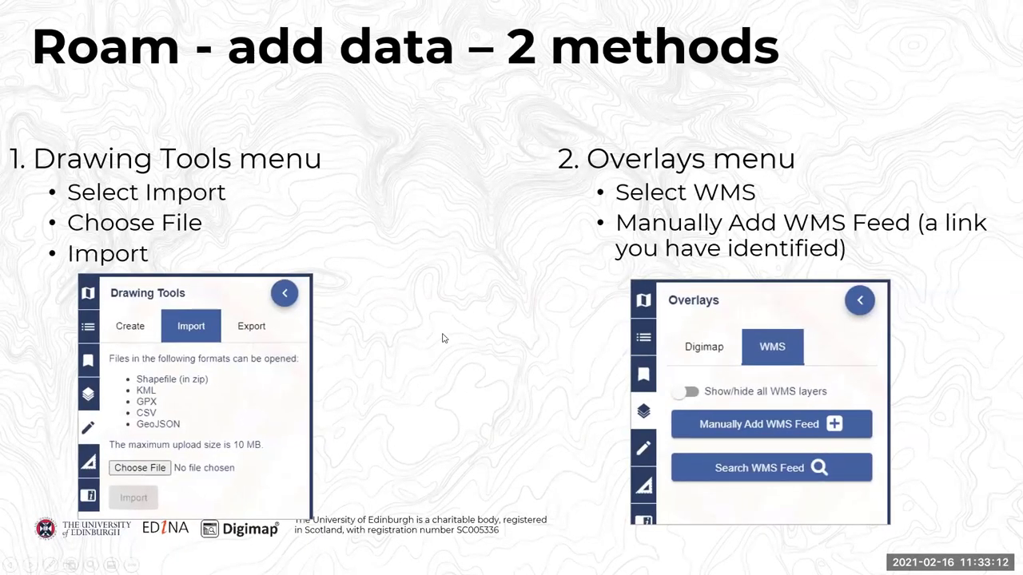
click(534, 296)
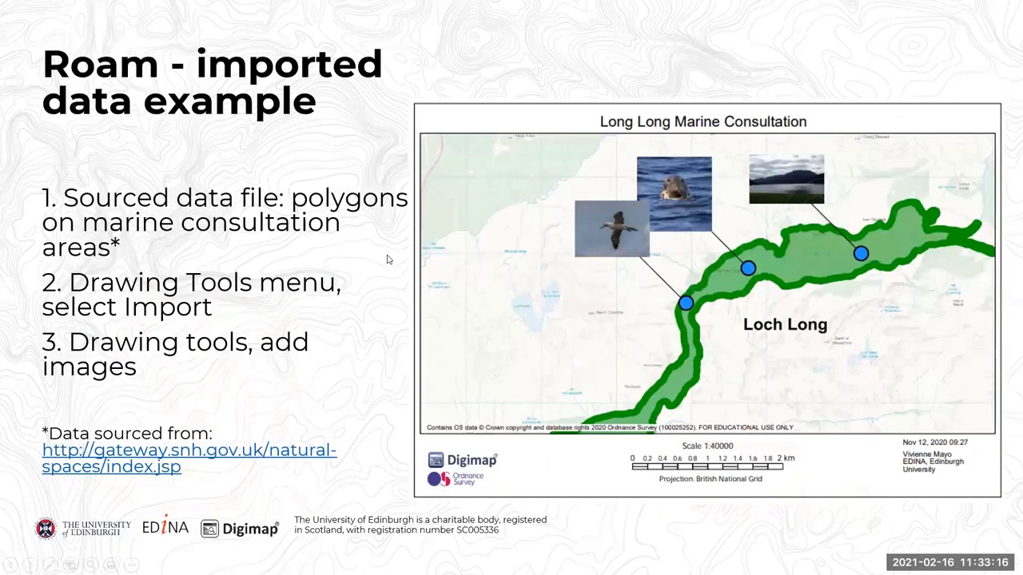
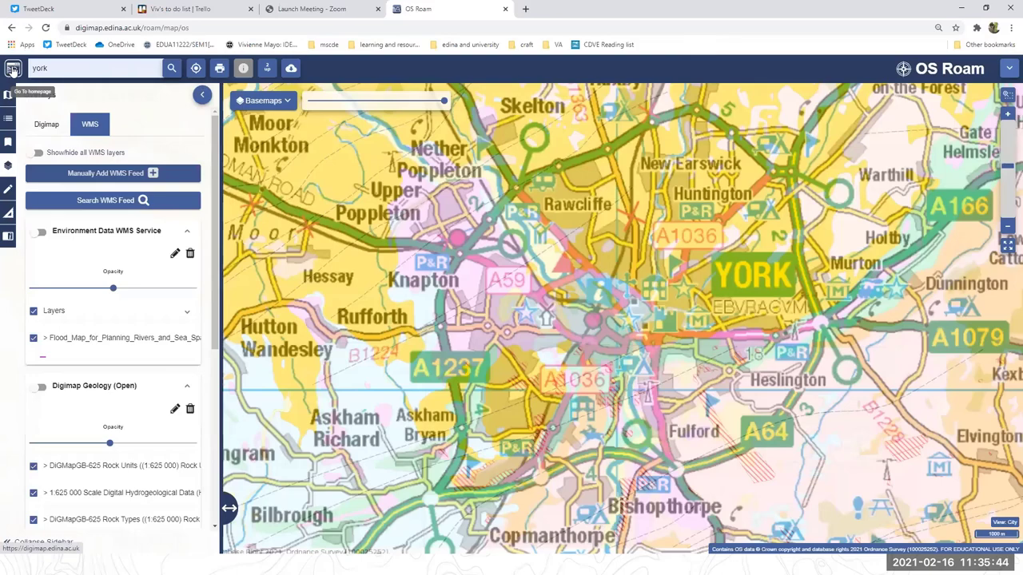
- Leave OS Roam for the Digimap homepage without saving changes, and open Data Download for the Ordnance Survey collection
click(12, 70)
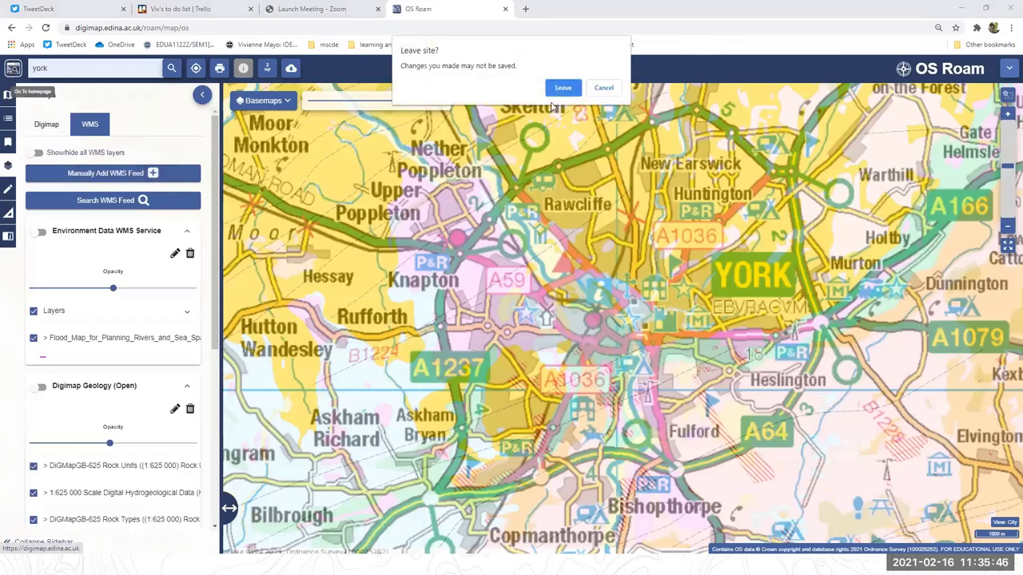
click(563, 88)
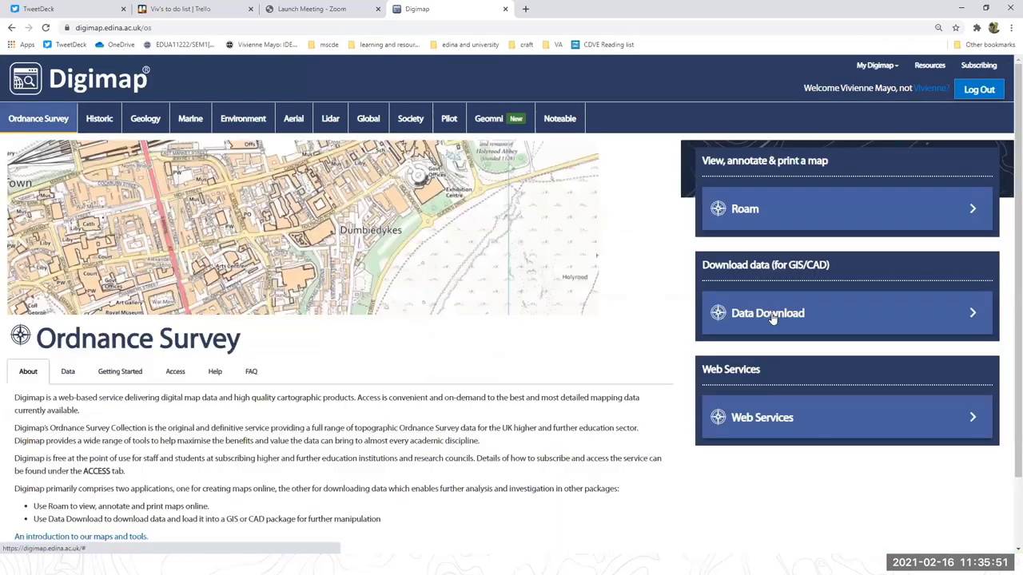
click(772, 320)
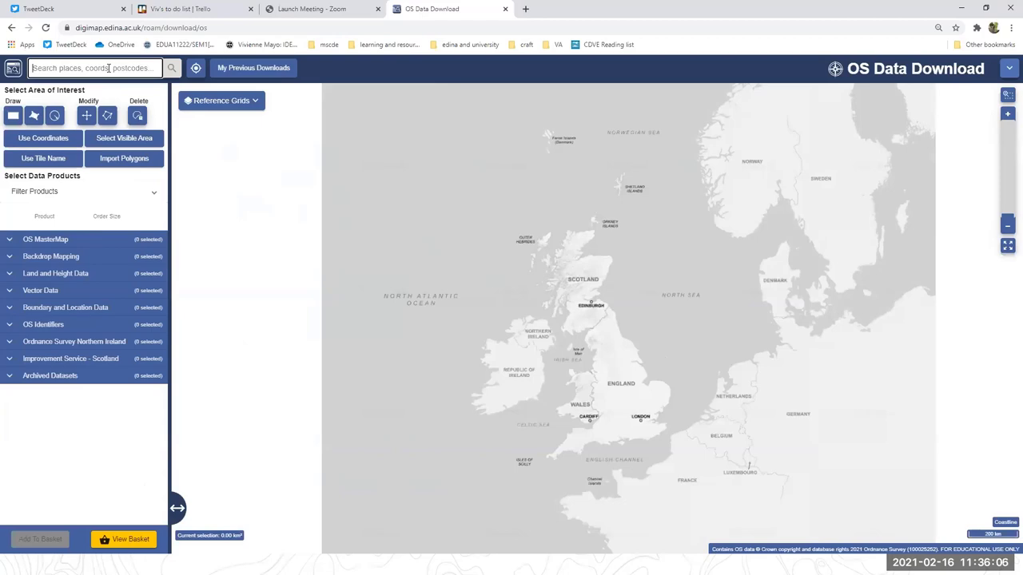
- Search for "battersea", go to Battersea Park (Wandsworth), and show the riverside area around Nine Elms at street level
text(battersea)
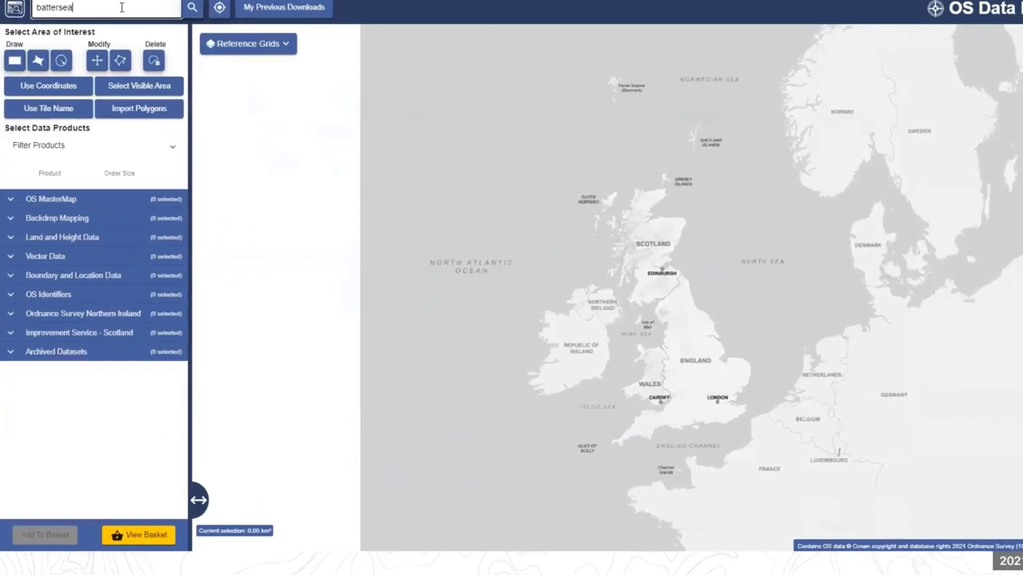
key(Return)
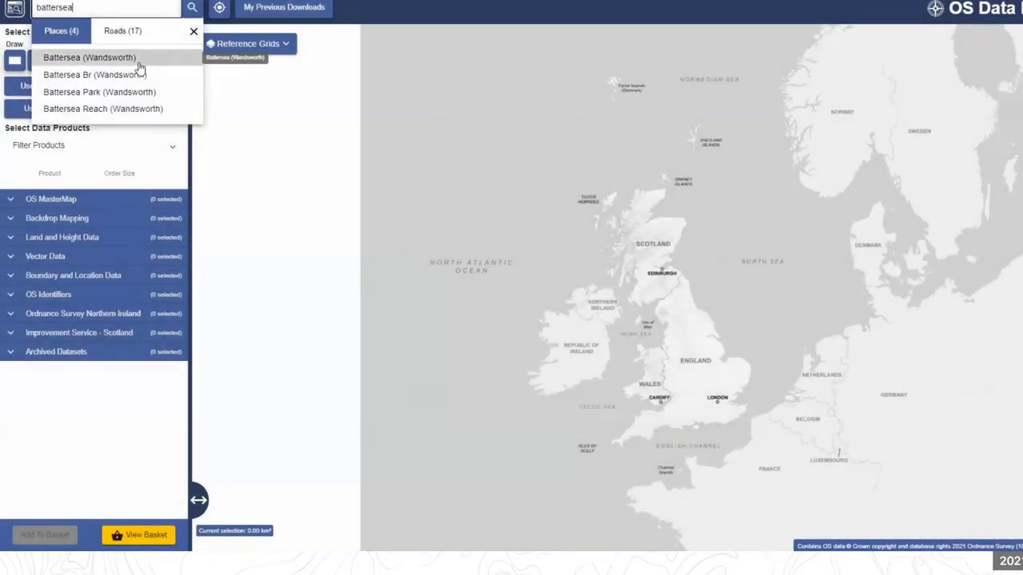
click(135, 94)
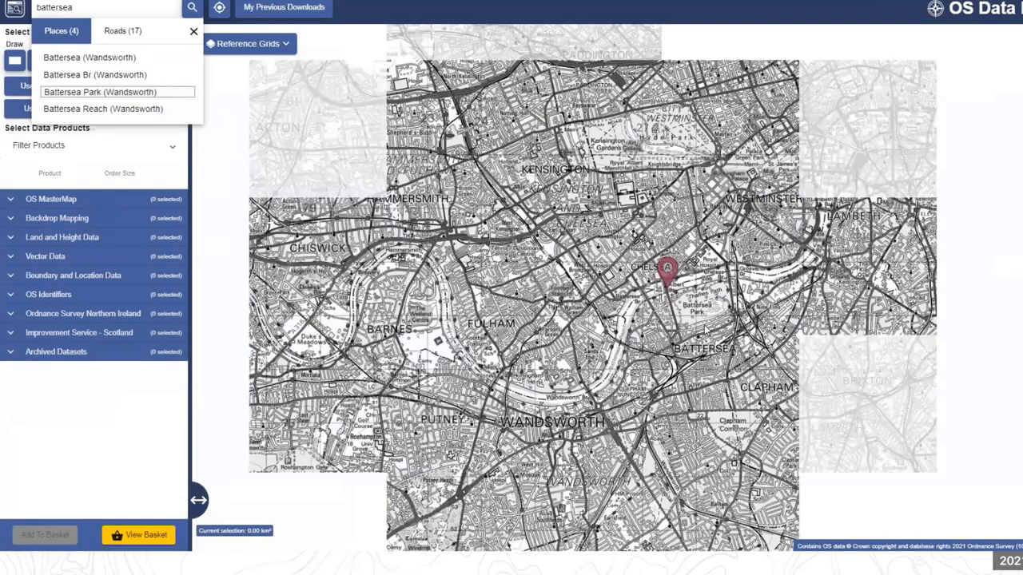
click(660, 314)
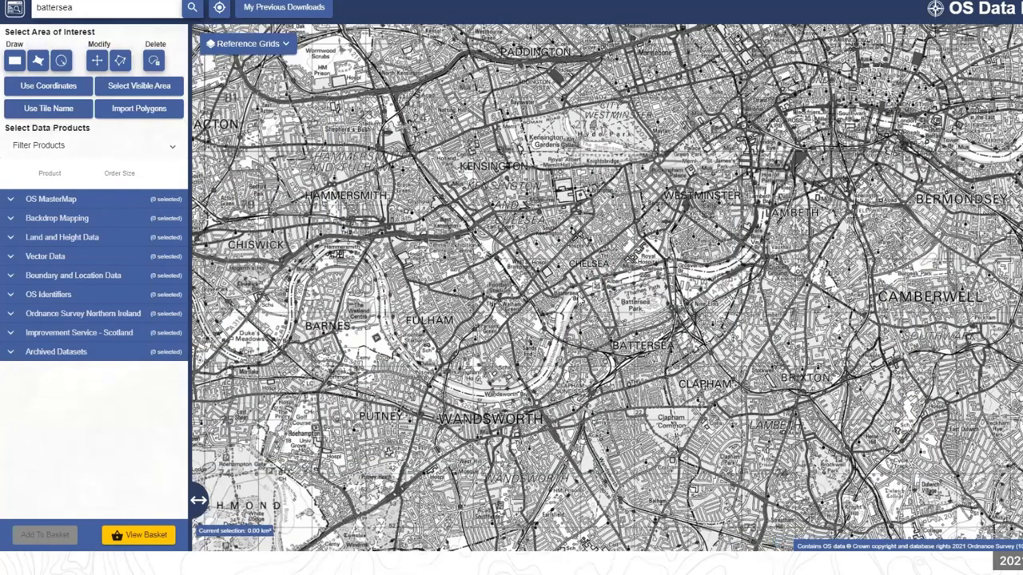
scroll(577, 264, up, 3)
scroll(580, 262, up, 3)
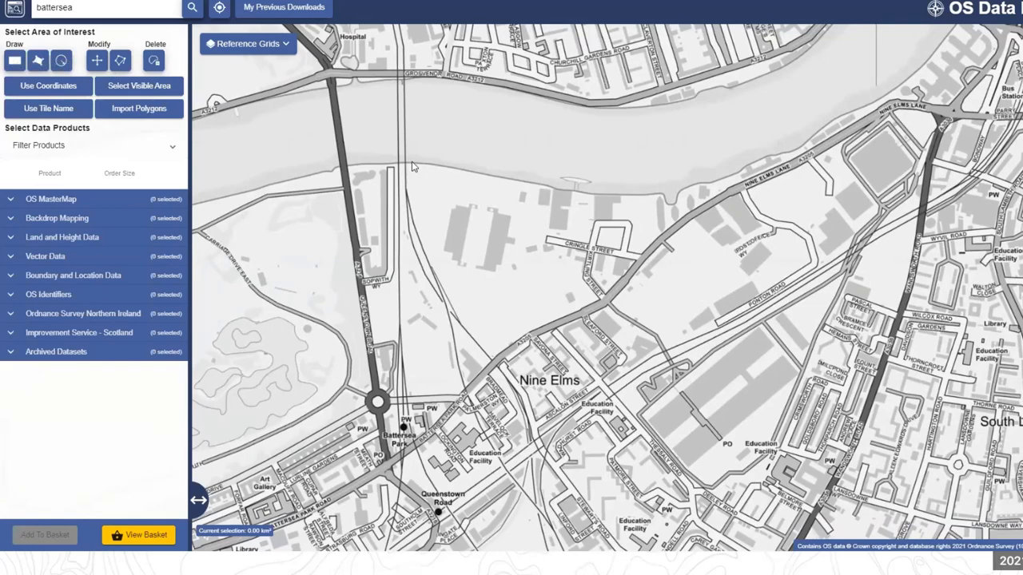
- Draw a rectangular area of interest of about 0.18 km² around the large riverside building north-west of Nine Elms
click(15, 66)
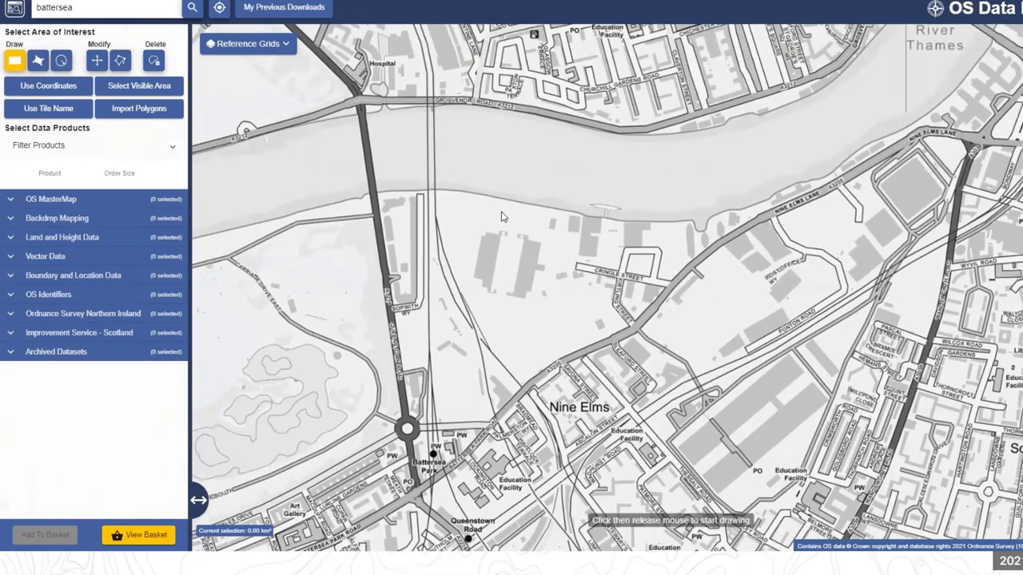
click(502, 212)
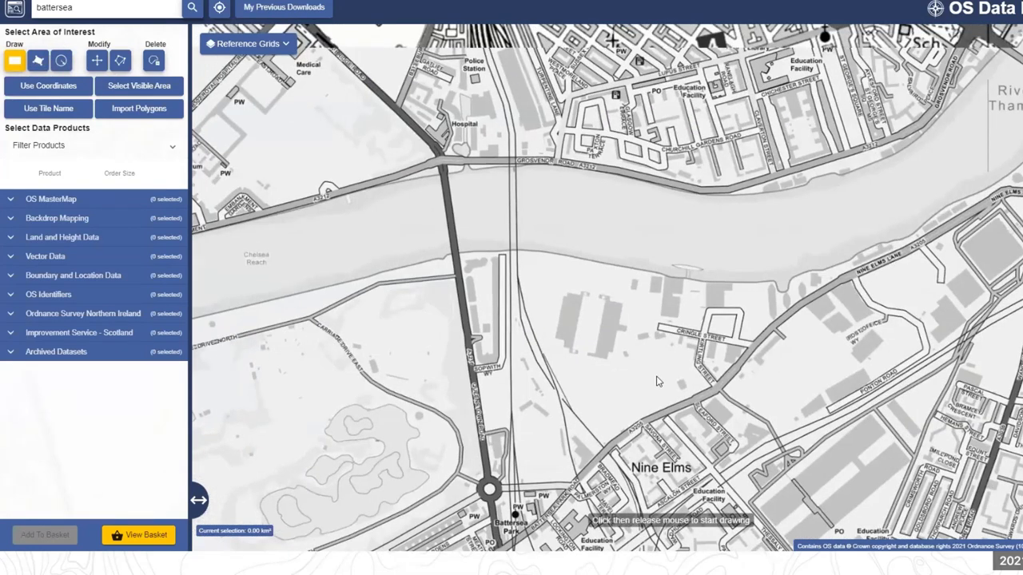
click(656, 376)
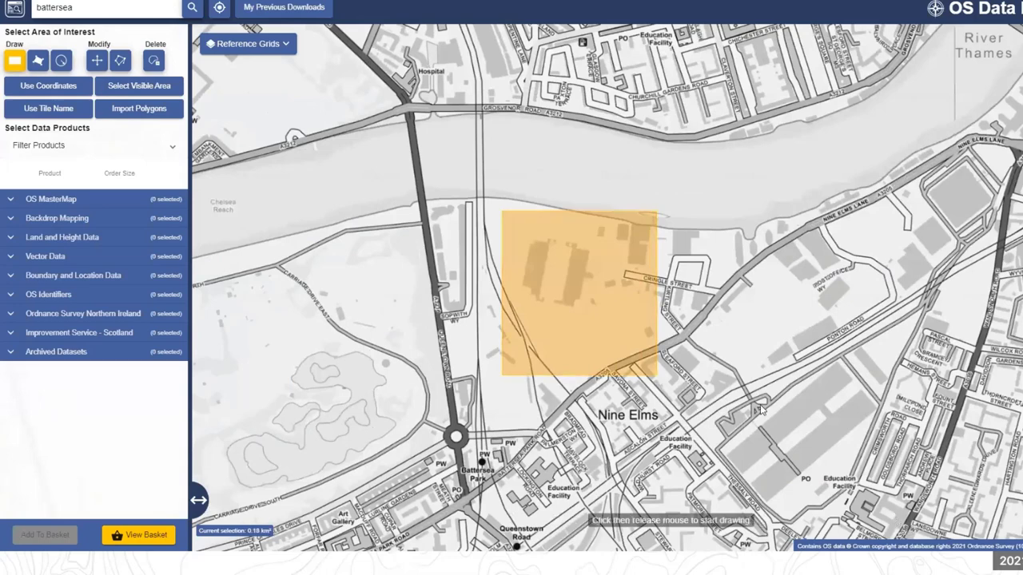
- Draw a four-sided polygon of about 0.03 km² closely around the large riverside building as the area of interest
click(37, 61)
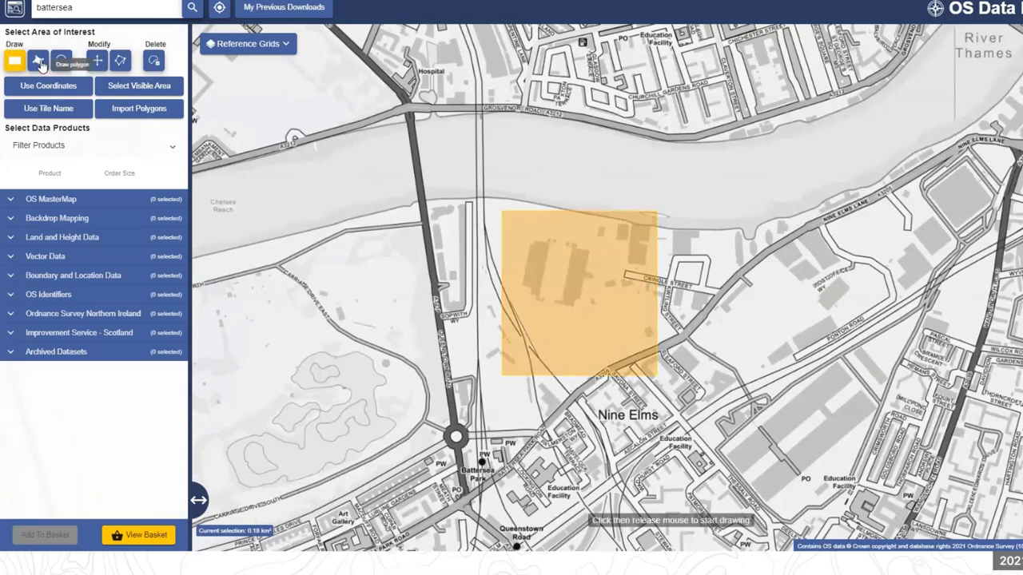
click(526, 237)
click(584, 235)
click(608, 287)
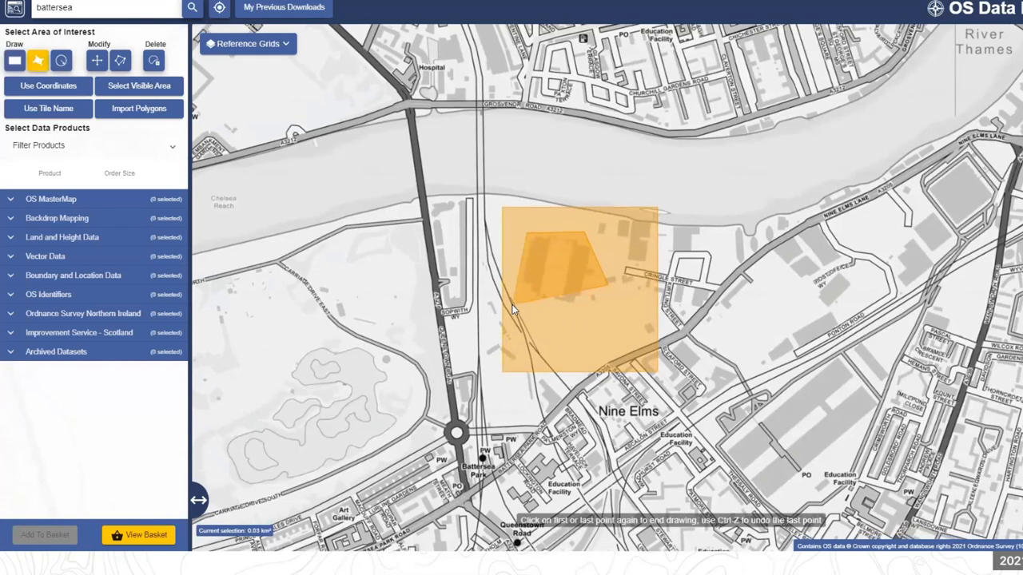
double_click(514, 310)
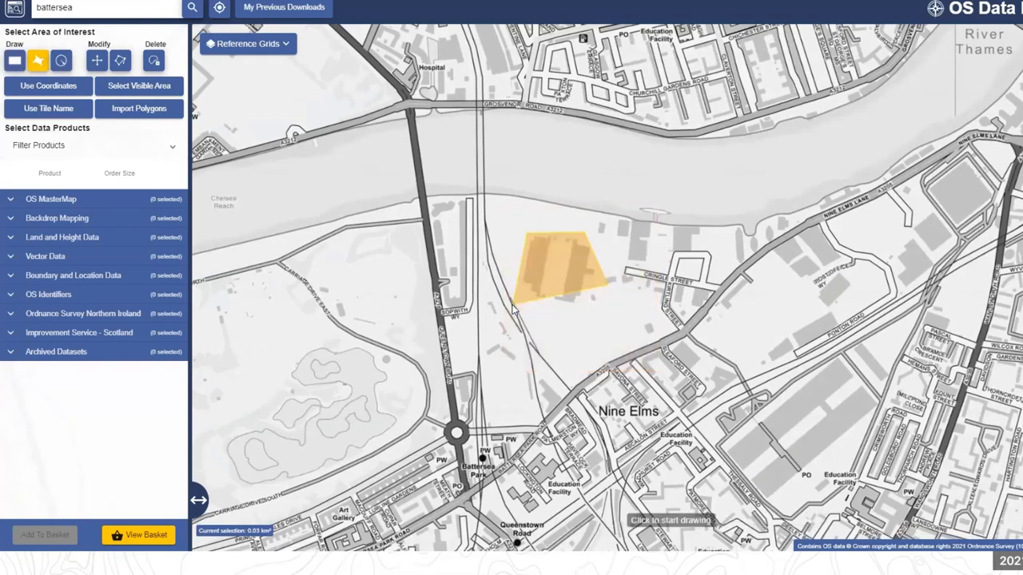
- Create a point buffer with a radius of 150 metres centred on the large riverside building
click(62, 60)
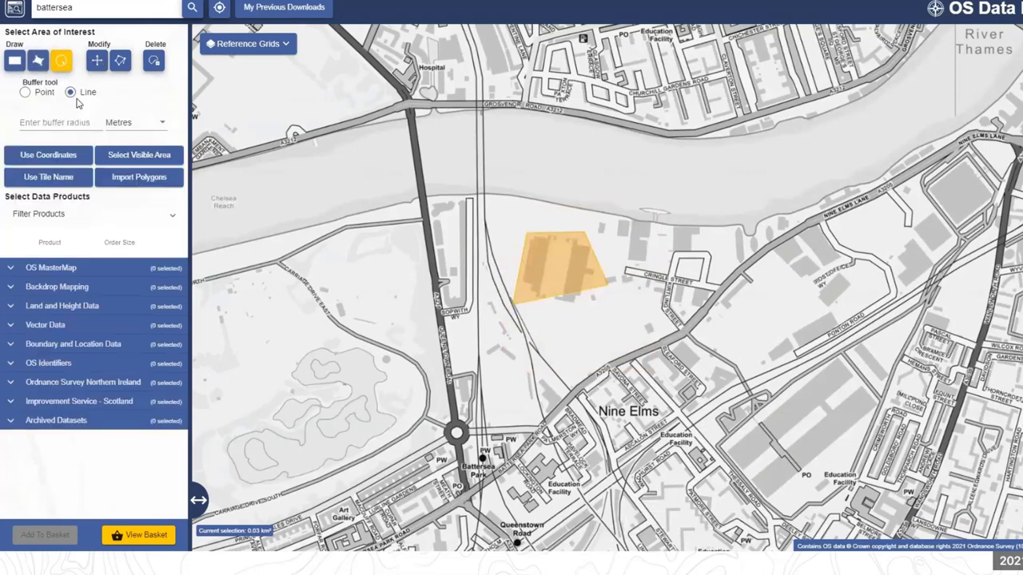
click(24, 92)
click(75, 120)
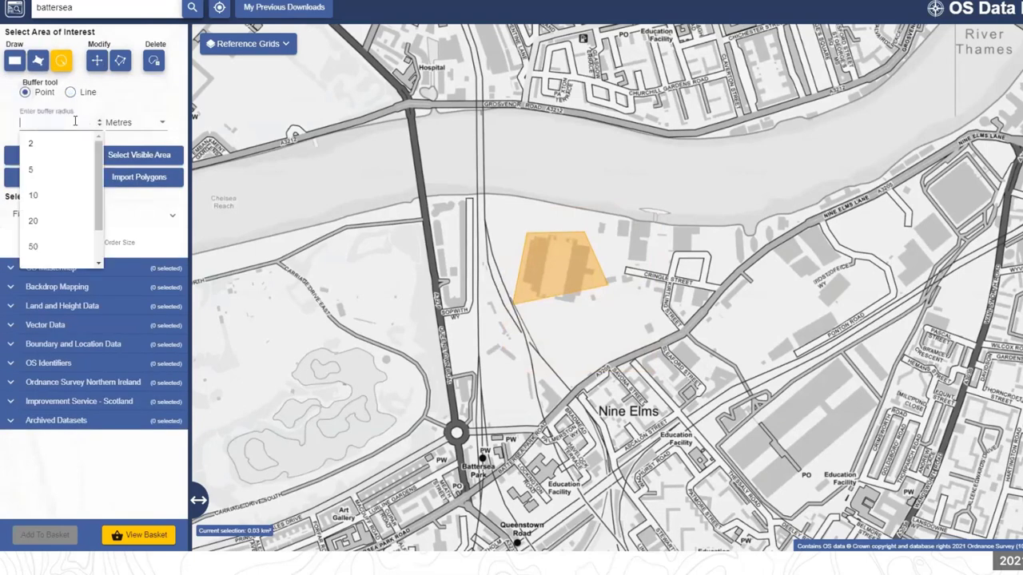
text(50)
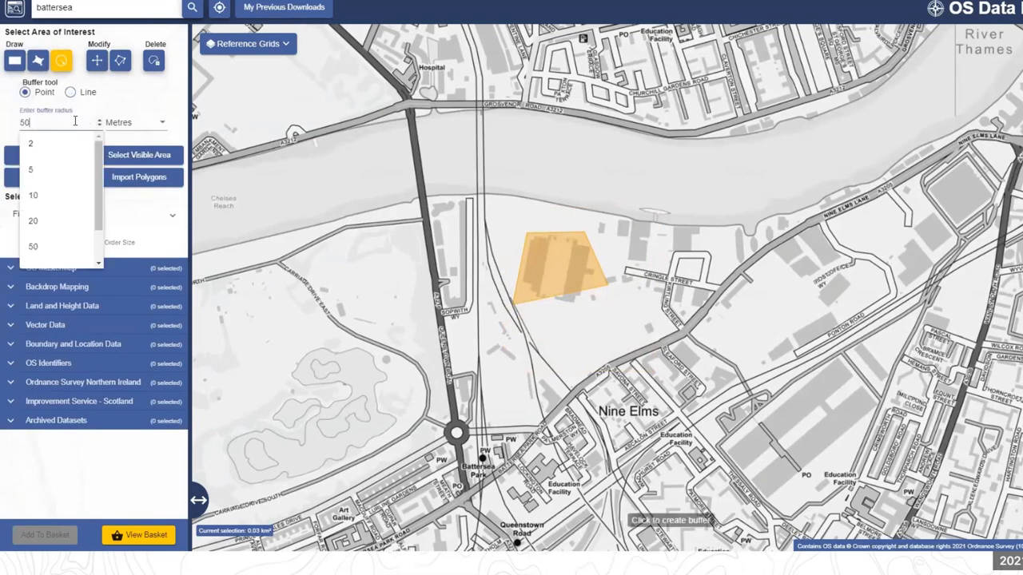
key(BackSpace)
key(BackSpace)
text(150)
click(556, 269)
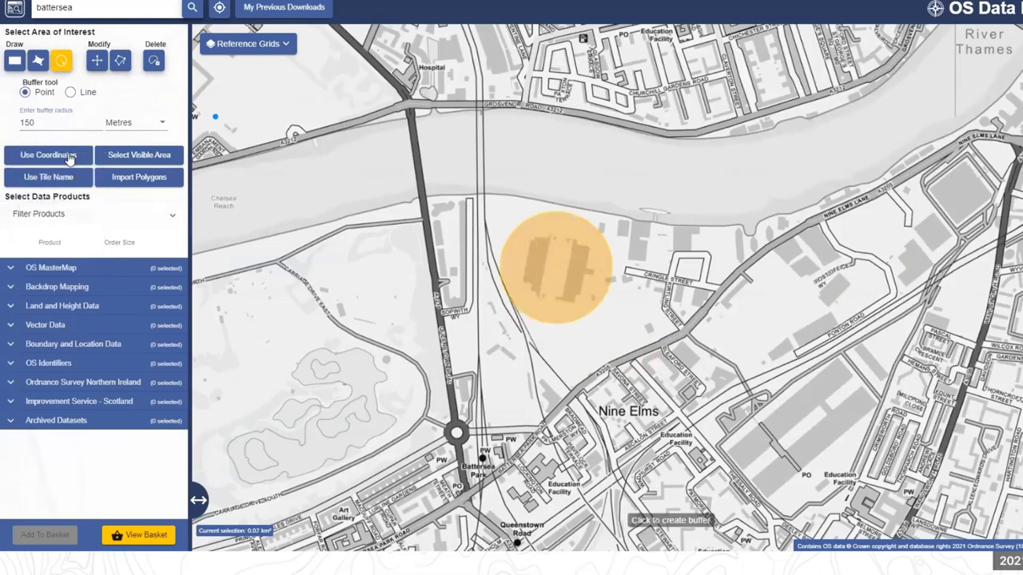
- Select the whole visible map area, and replace it with a four-sided polygon of about 0.07 km² around the riverside building
click(135, 158)
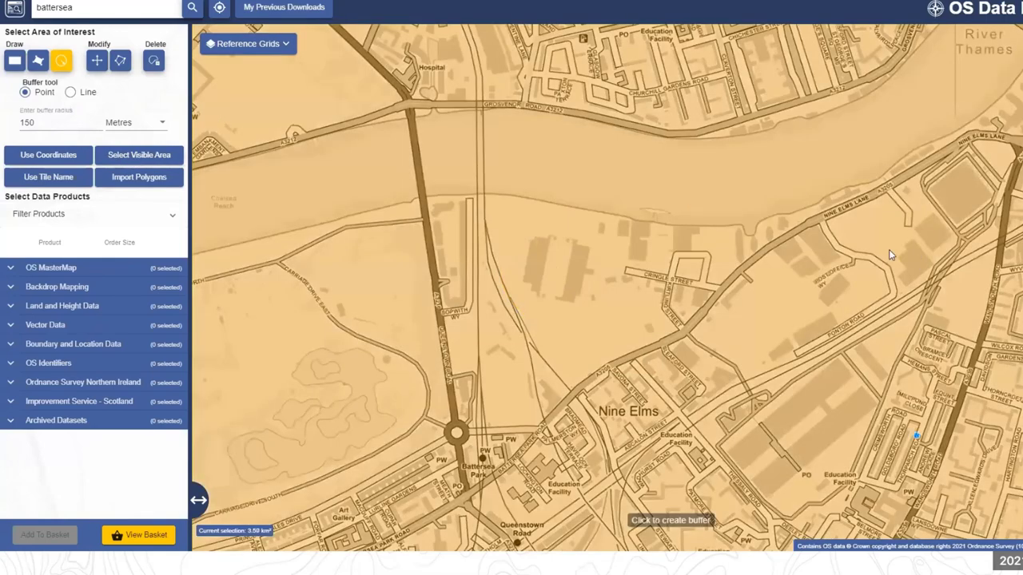
click(61, 60)
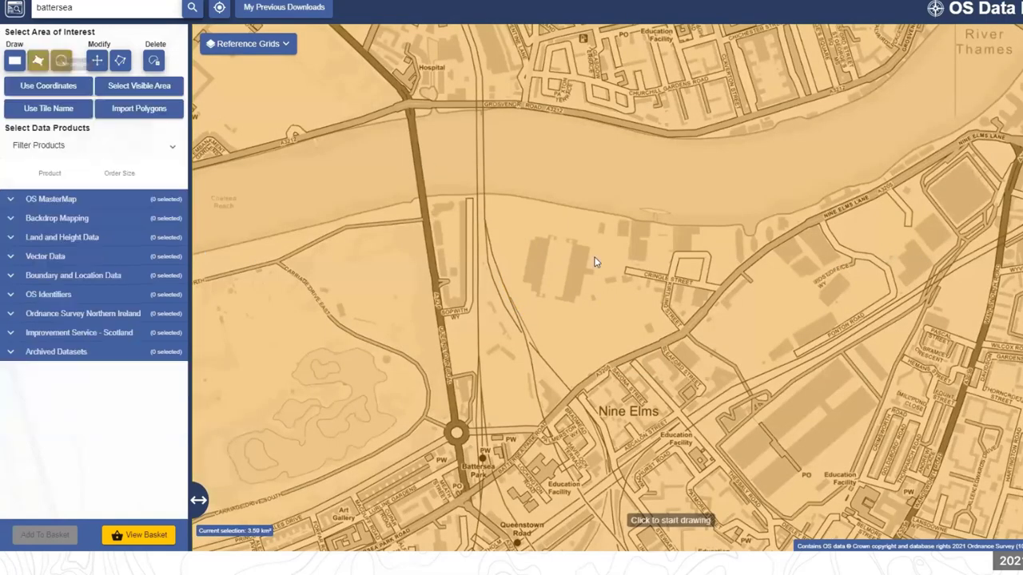
click(615, 234)
click(518, 218)
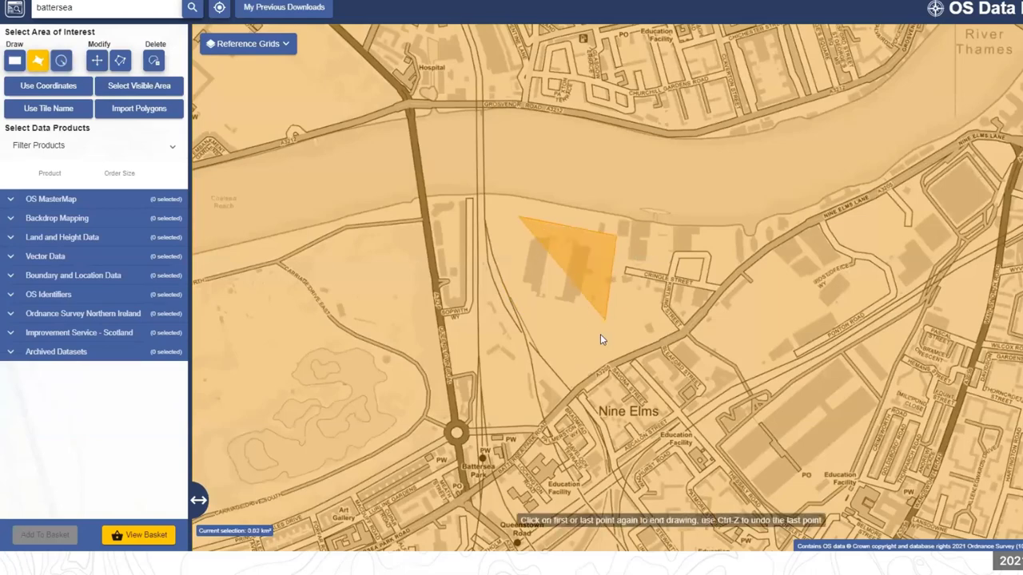
click(601, 335)
double_click(501, 316)
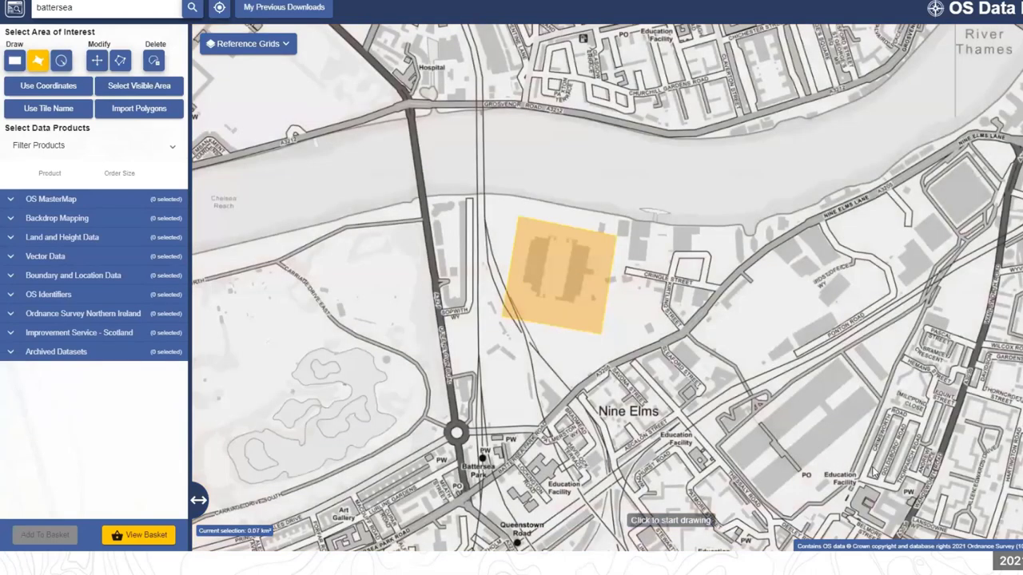
- List the OS MasterMap products and read the Topography layer's product information, including its version and data formats
click(12, 201)
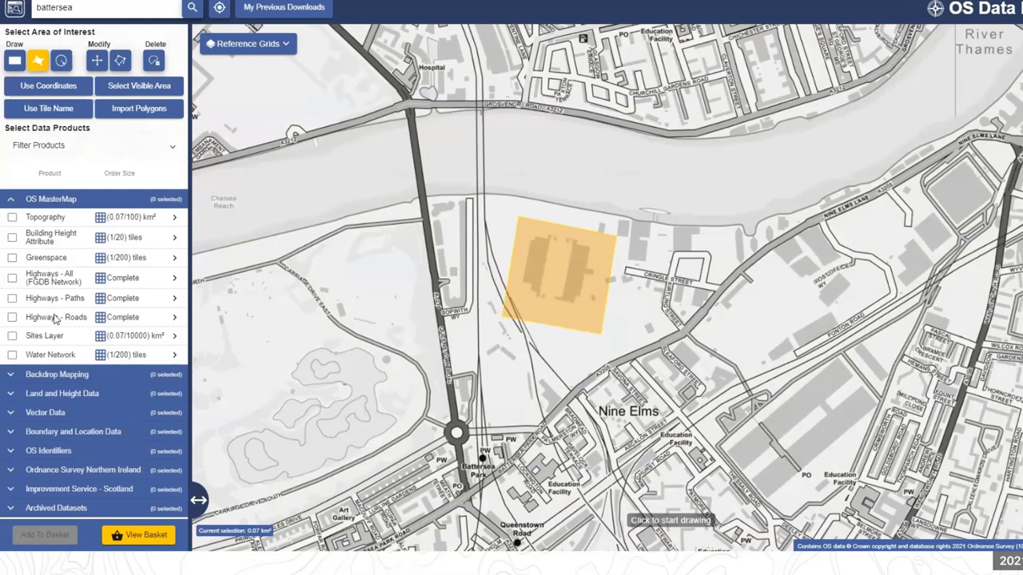
click(174, 219)
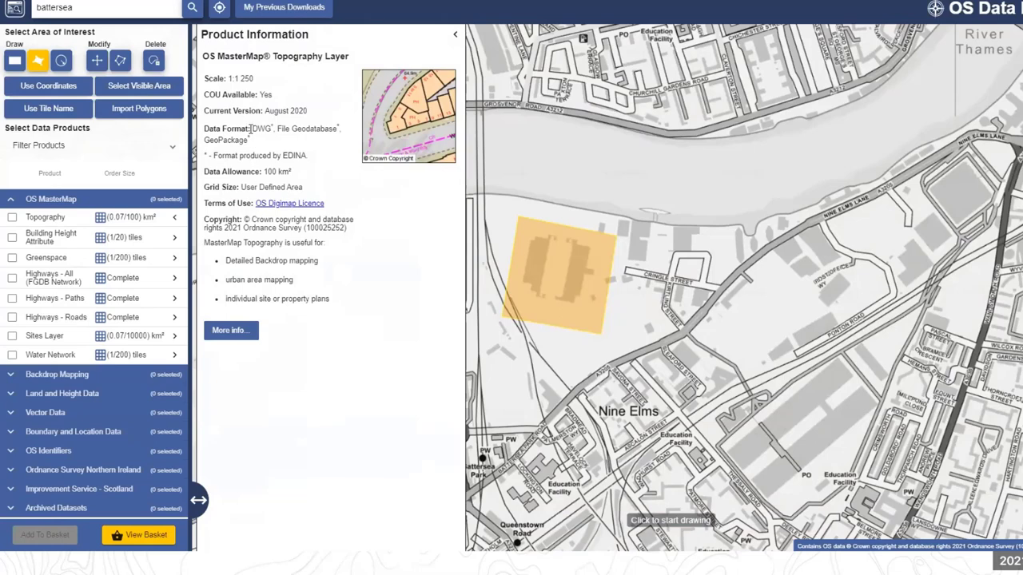
drag(206, 112, 322, 151)
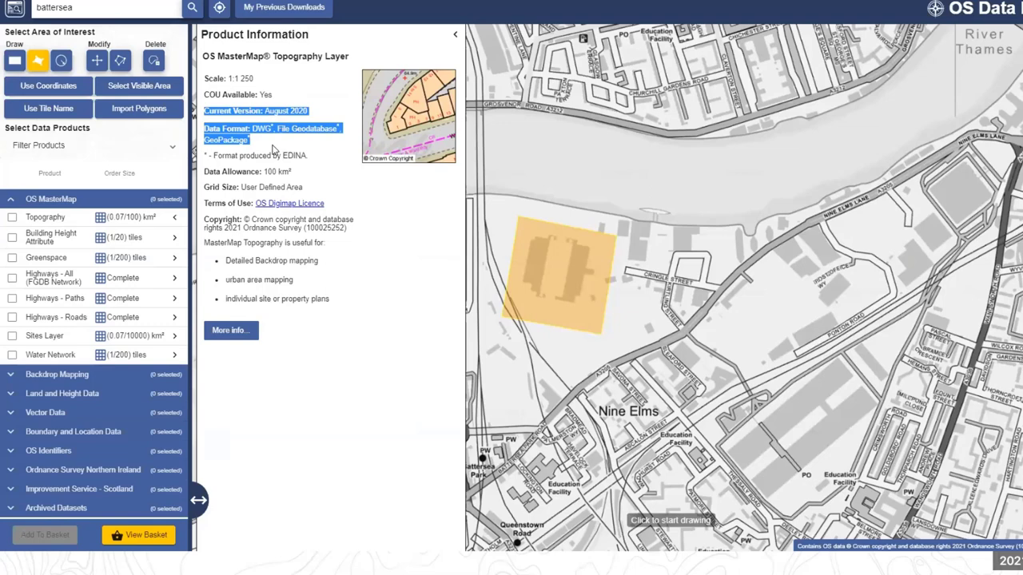
click(336, 155)
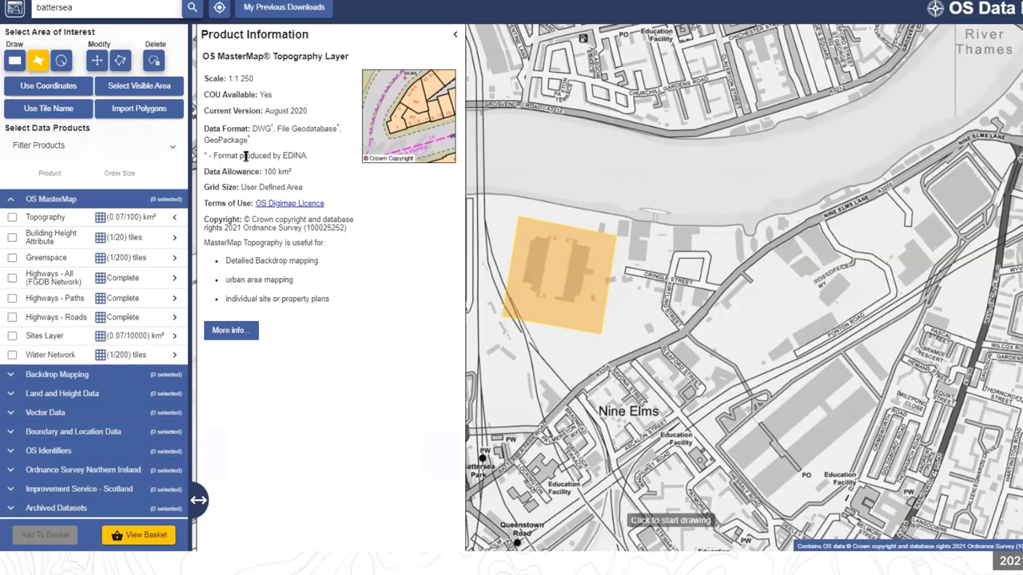
- Select the Topography, Building Height Attribute, MasterMap 1:2000 Raster and 1:25 000 Raster products, and close the product information
click(12, 218)
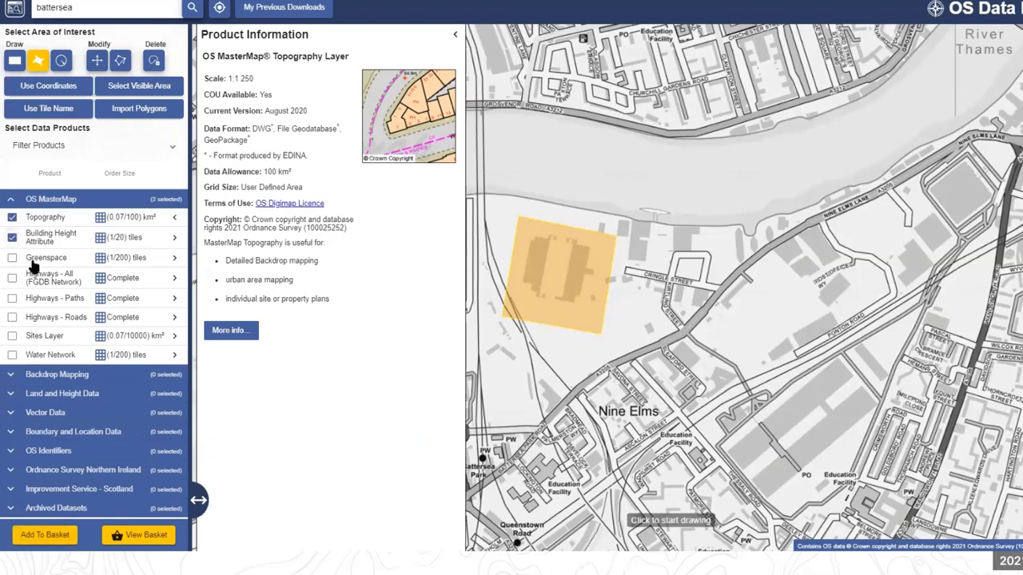
click(35, 378)
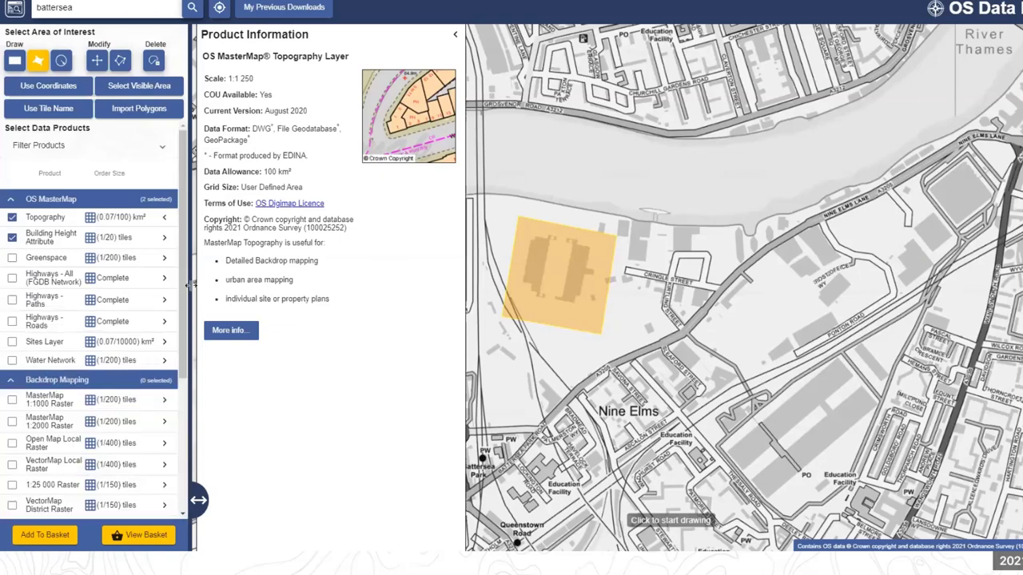
scroll(174, 278, down, 5)
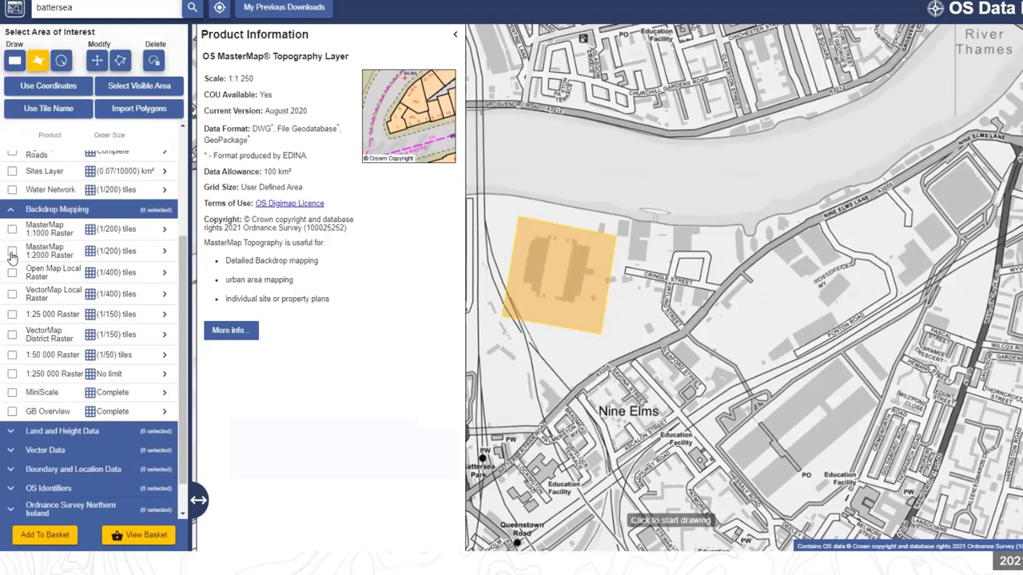
click(12, 252)
click(12, 315)
click(454, 34)
scroll(157, 424, down, 1)
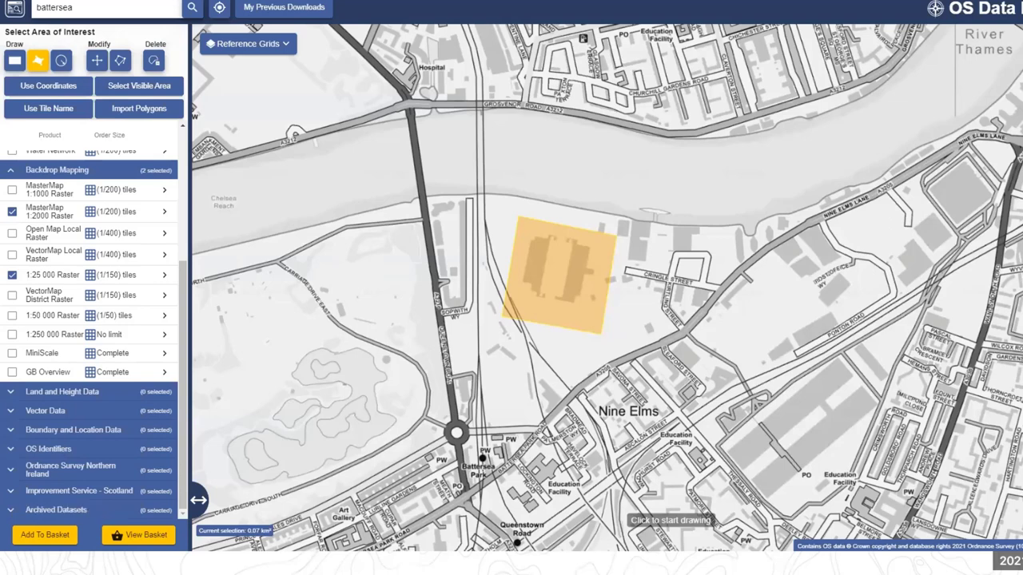
- Draw a triangular area of interest of about 0.03 km² from the park lake to the main road east of it
click(314, 409)
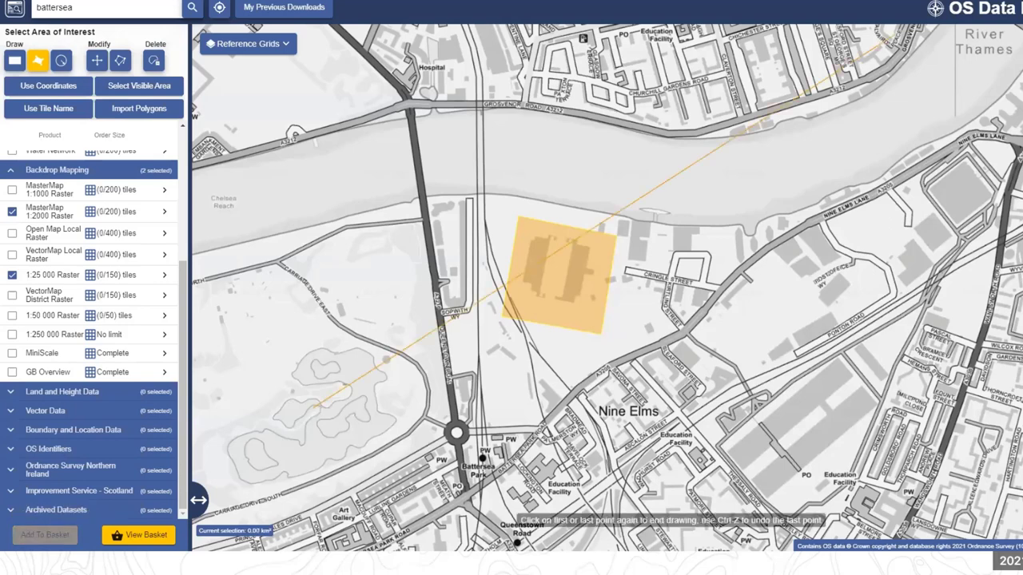
key(F11)
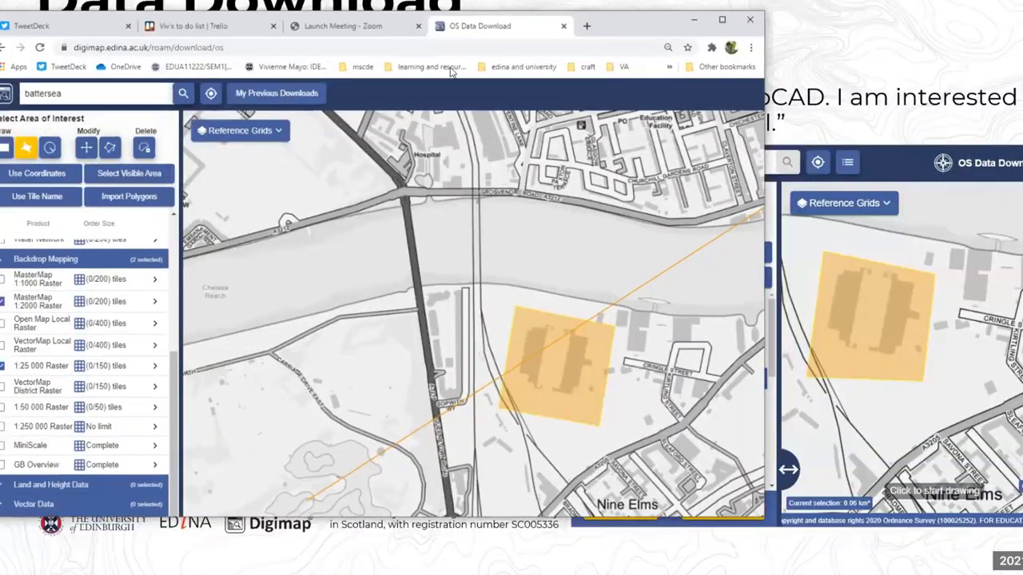
key(F11)
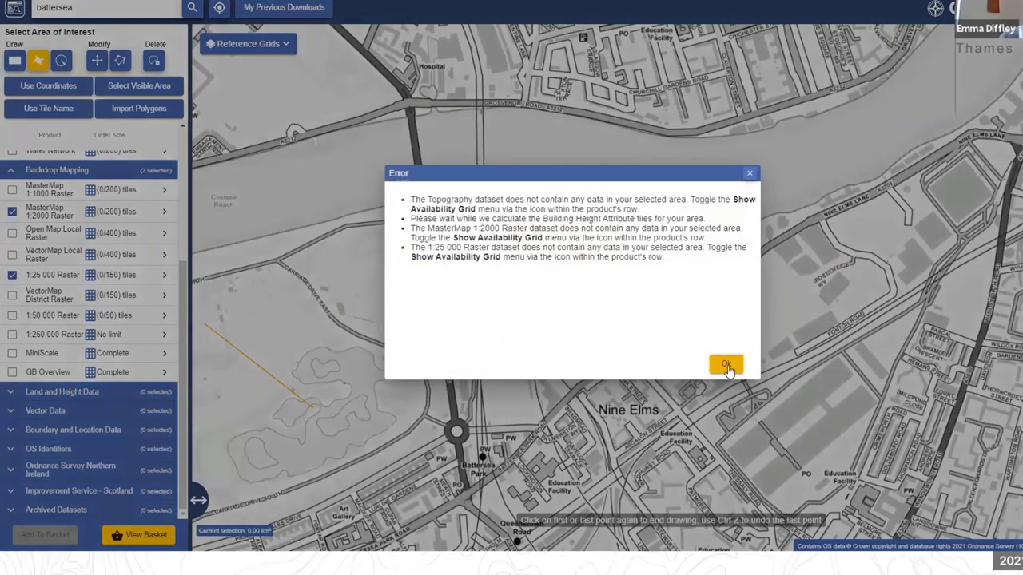
click(725, 366)
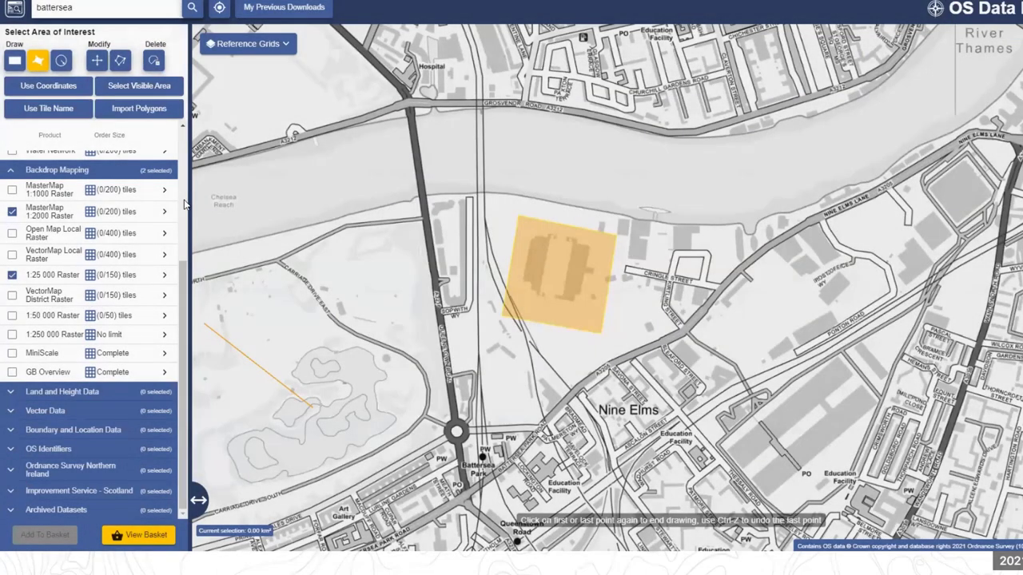
click(408, 317)
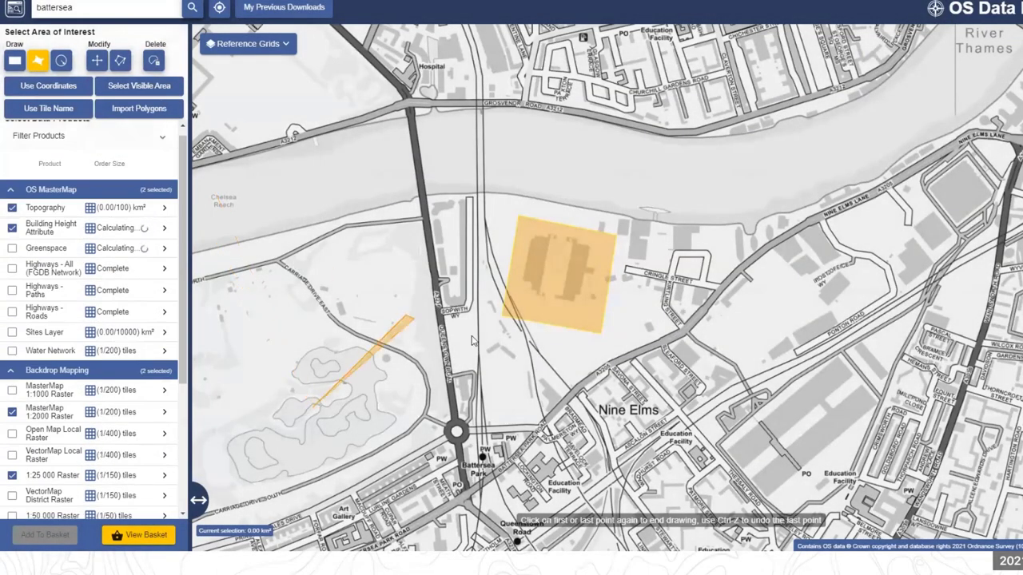
double_click(450, 370)
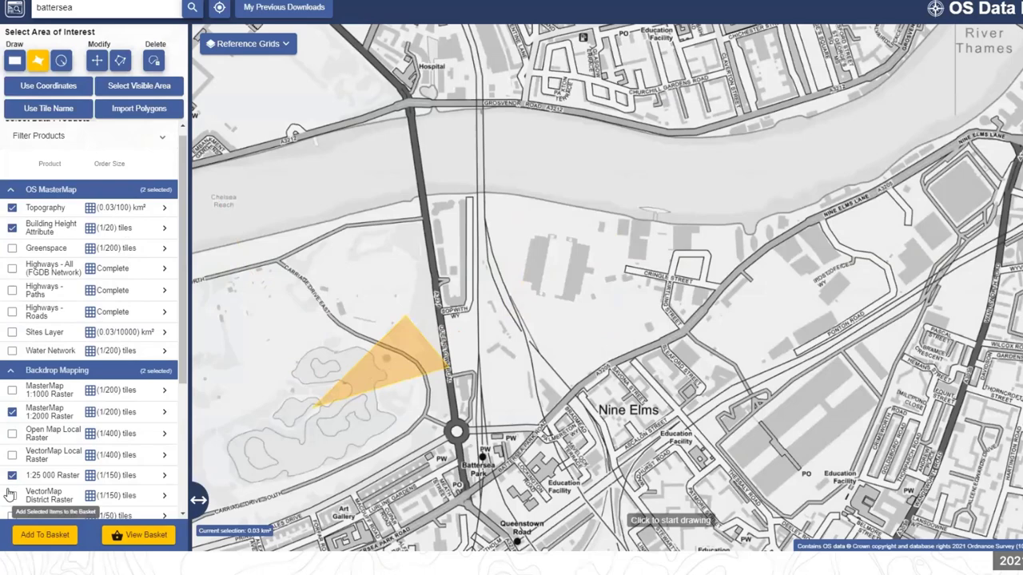
- Add the selected products to the basket and set the Topography version to May 2019
click(45, 534)
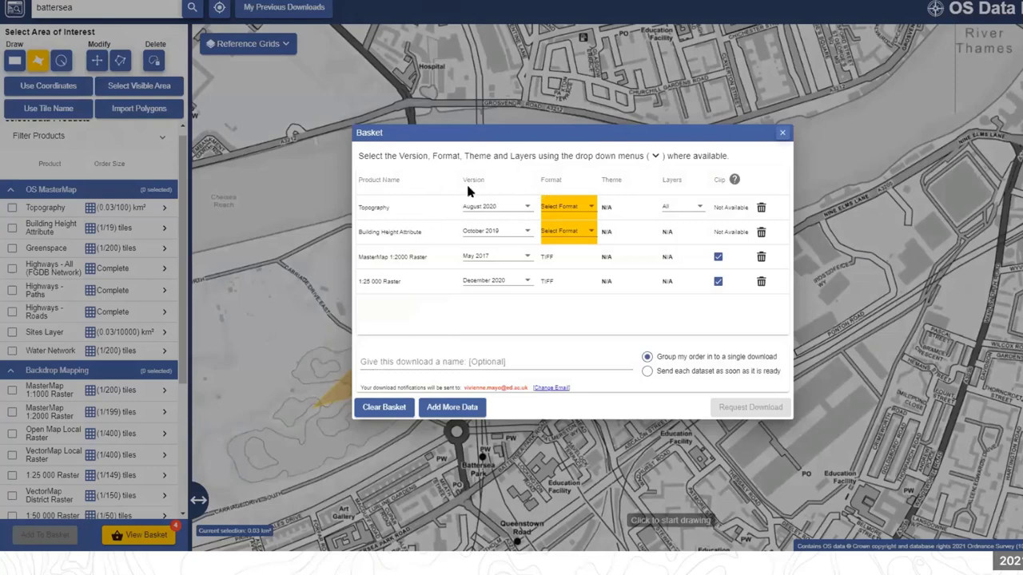
click(525, 211)
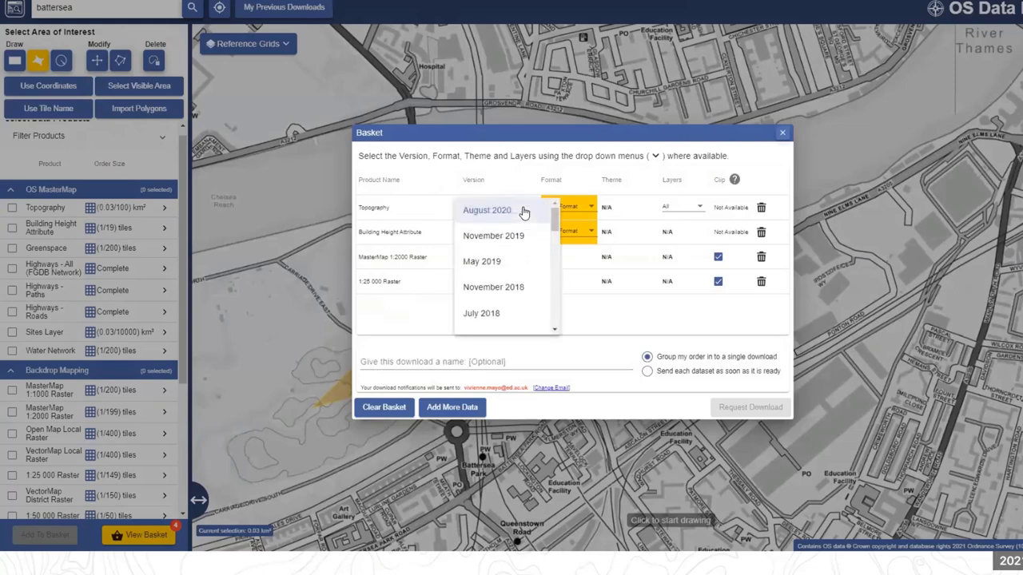
mouse_move(554, 216)
mouse_down()
mouse_move(553, 274)
mouse_move(550, 213)
mouse_up()
click(510, 263)
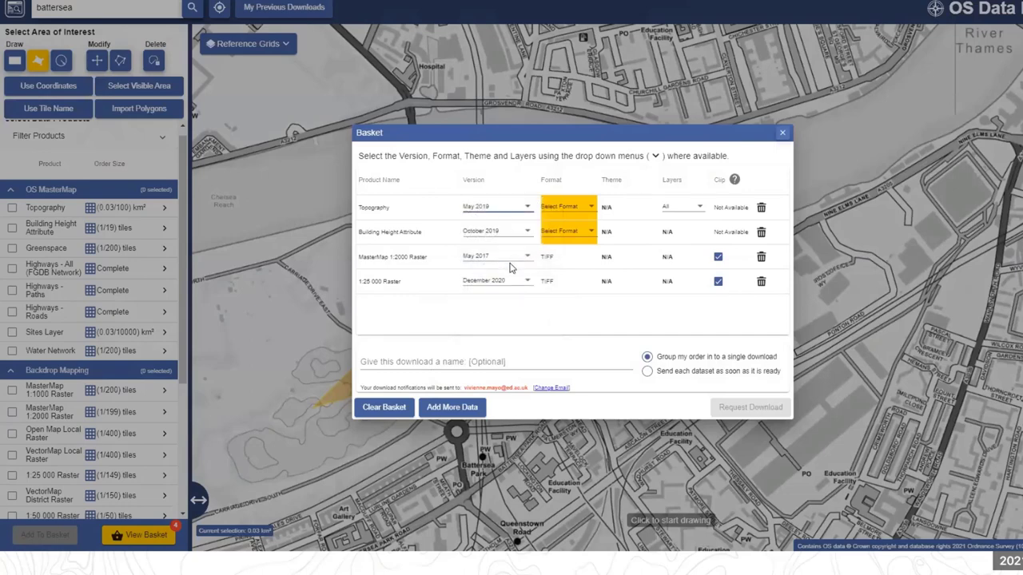
- Set the Topography product's format to DWG and its theme to Plan
click(591, 207)
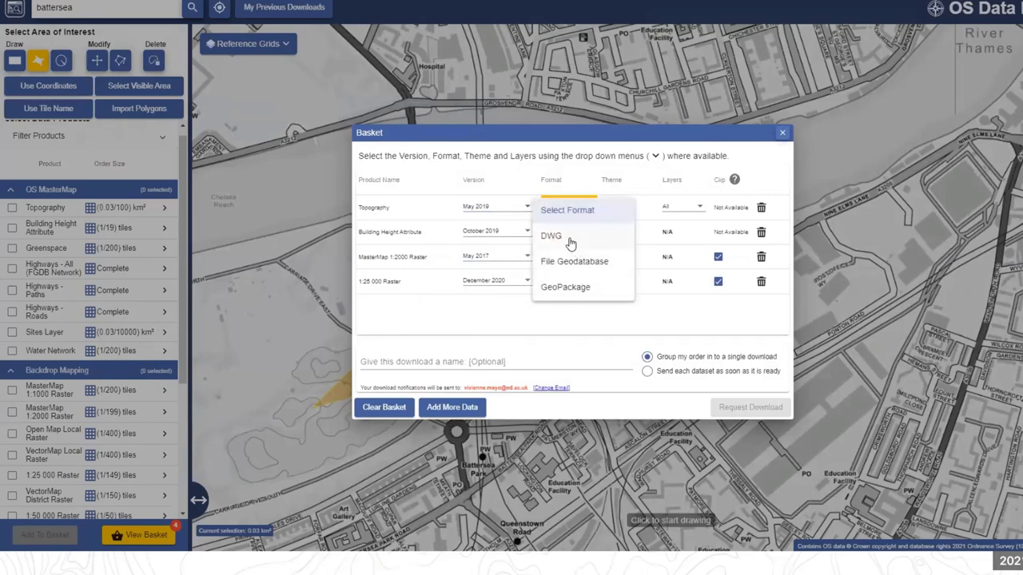
click(569, 238)
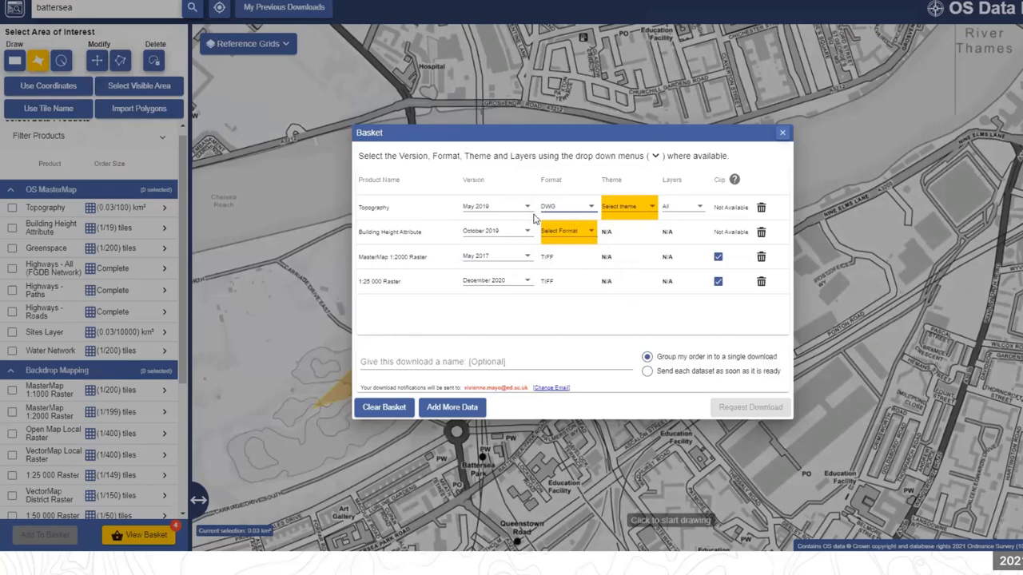
click(645, 209)
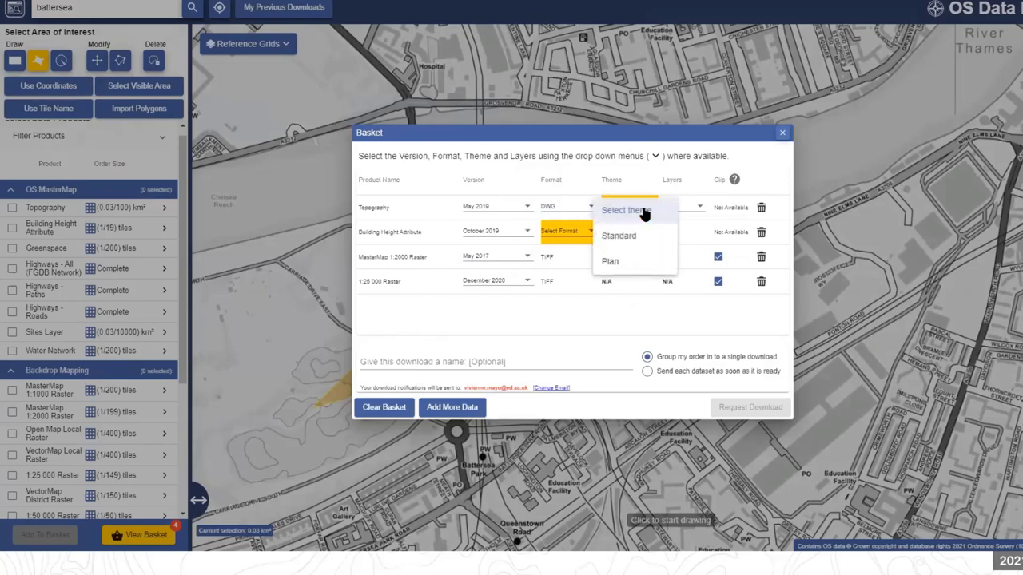
click(632, 263)
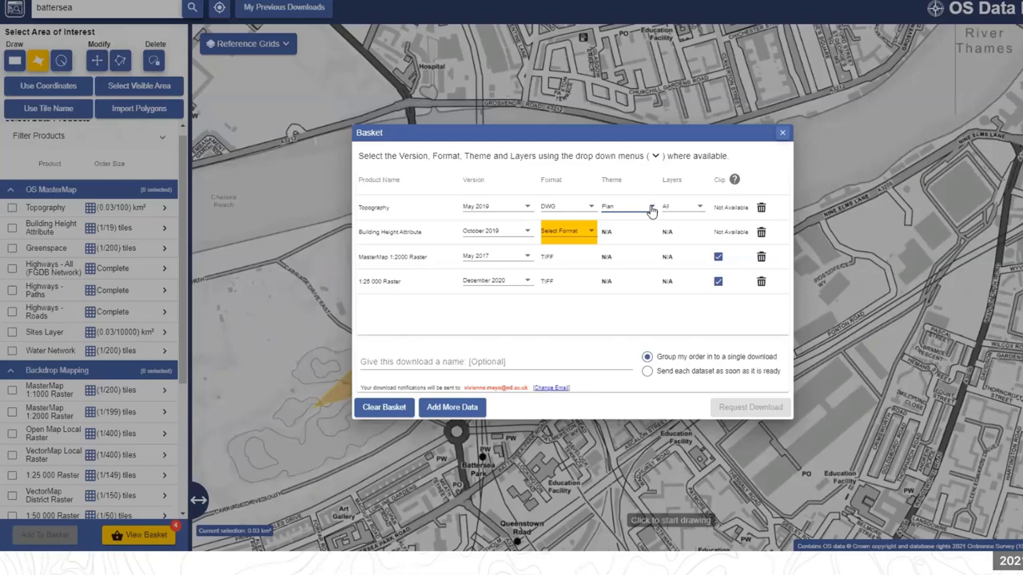
click(651, 210)
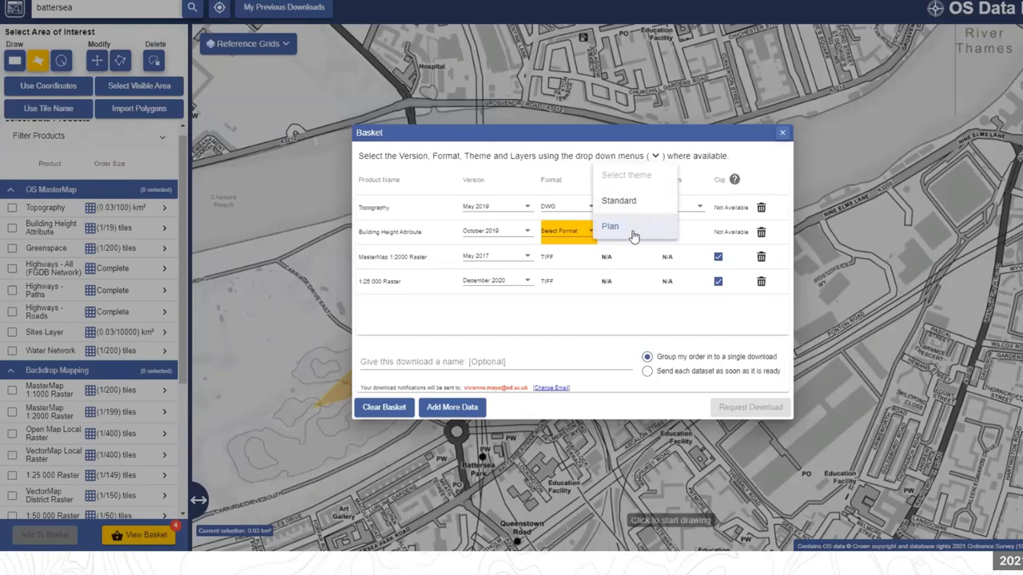
click(633, 230)
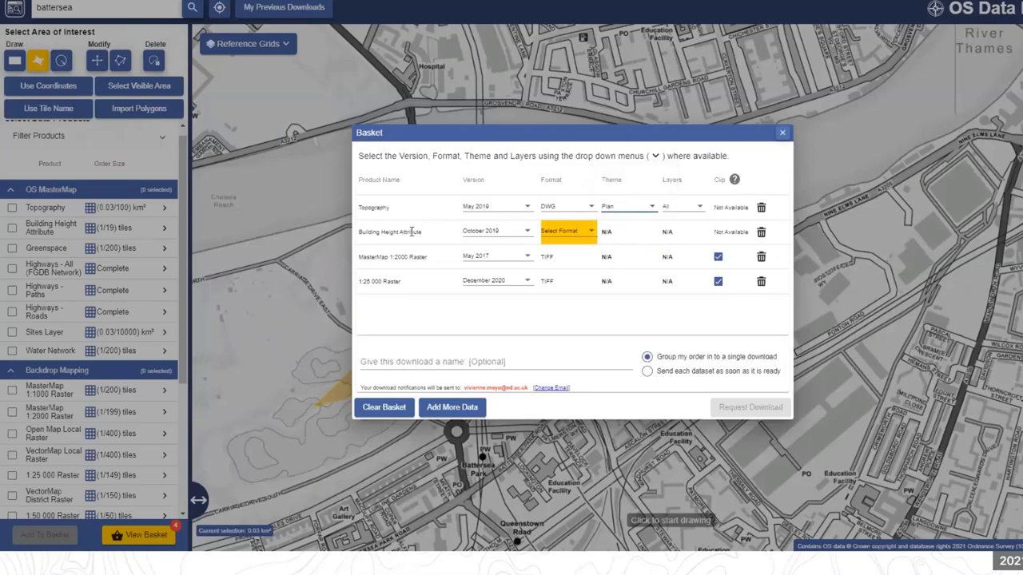
- Set the Building Height Attribute format to DWG and request the download
click(590, 233)
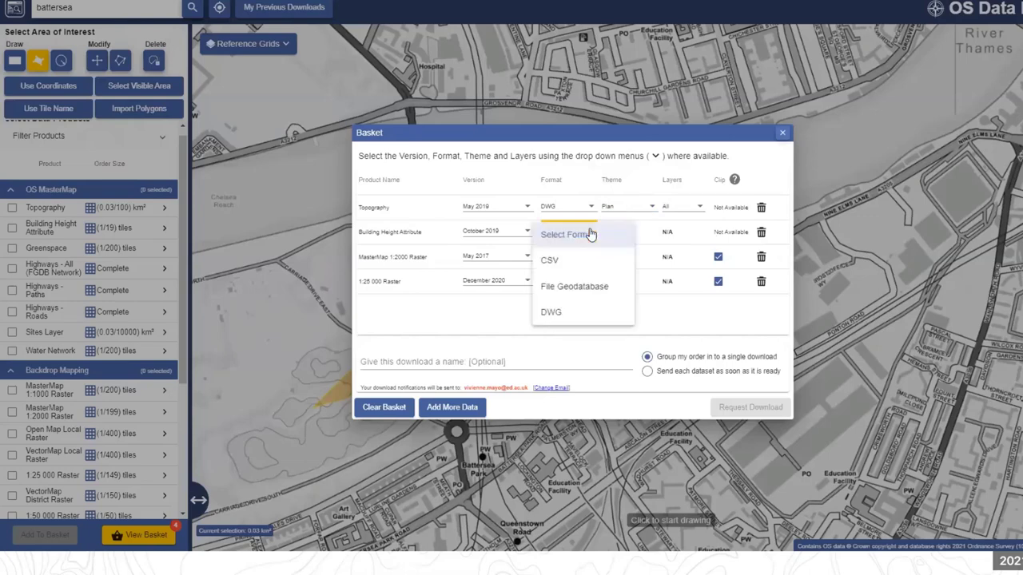
click(576, 314)
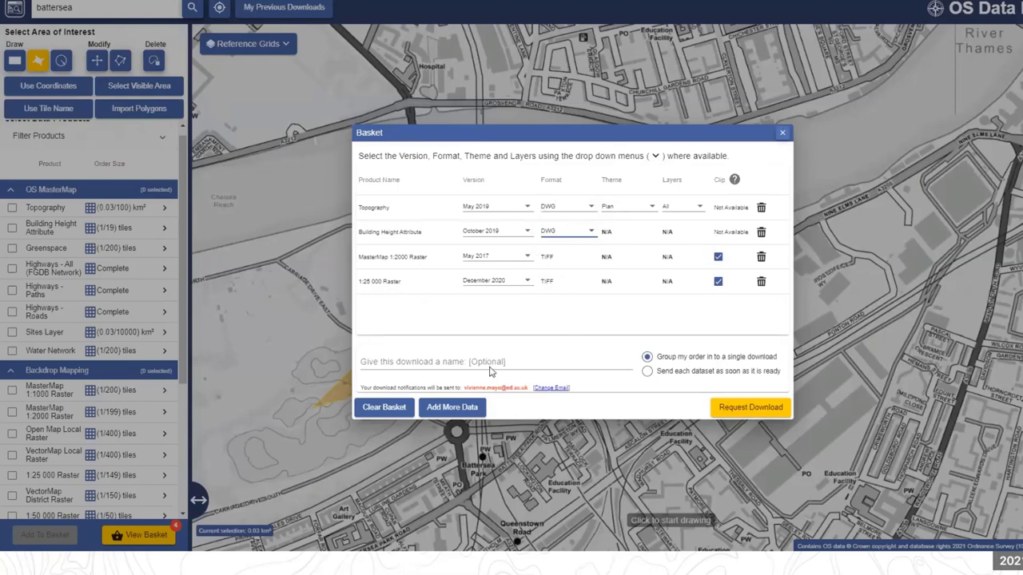
click(746, 408)
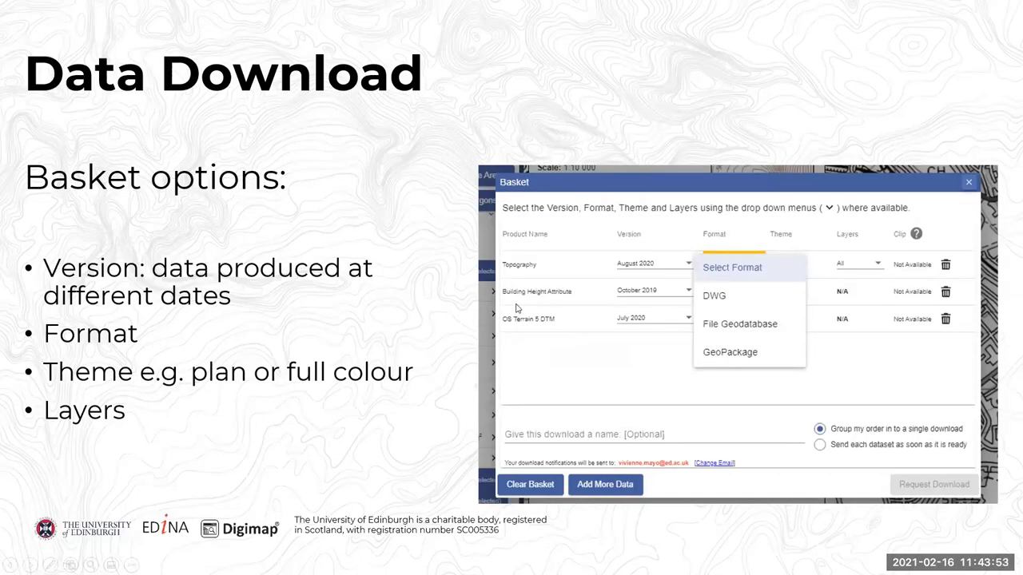
key(Right)
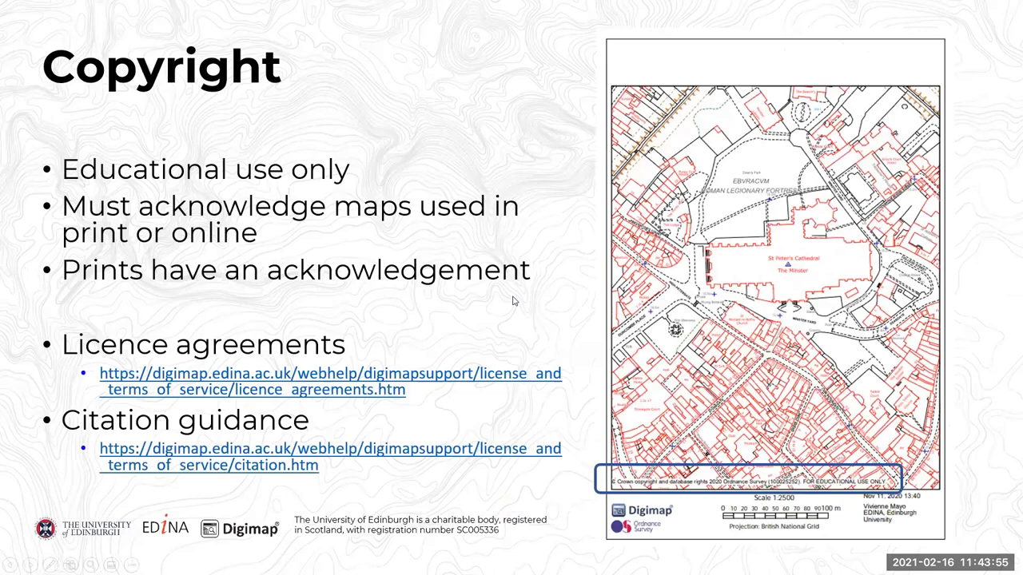
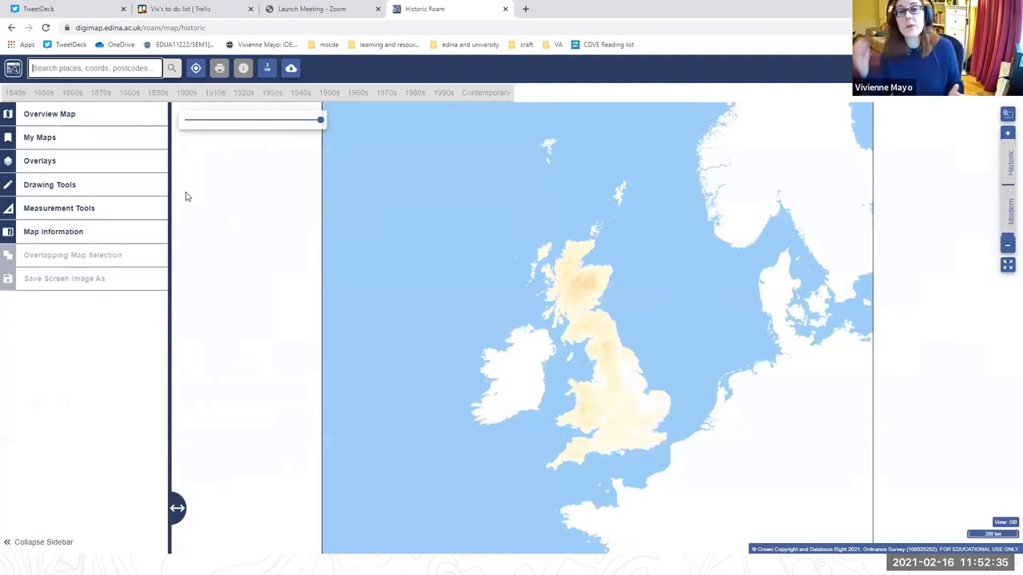
- Search Historic Roam for london, go to the London (London) place result, and close the results list
click(107, 68)
text(london)
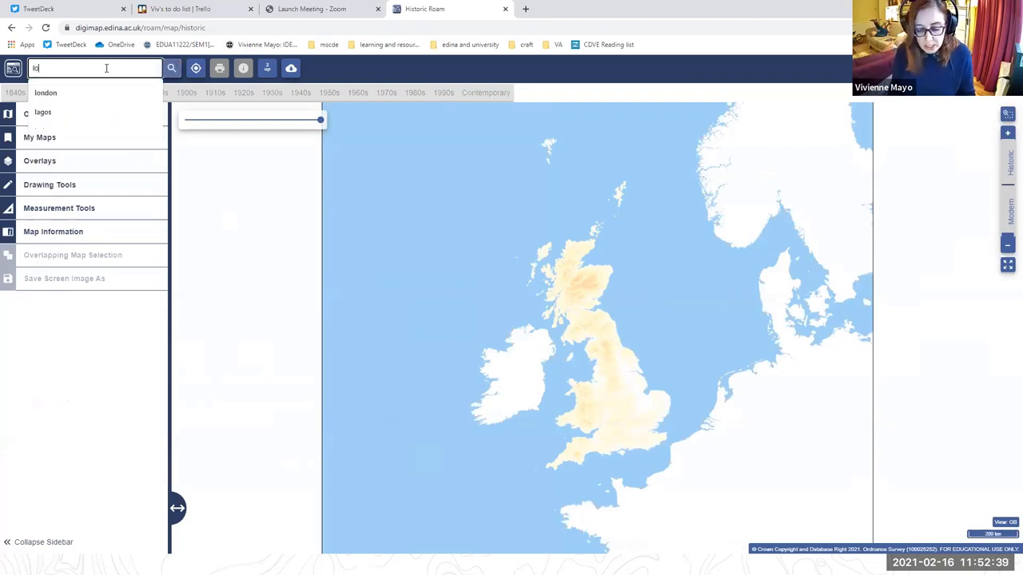
click(84, 92)
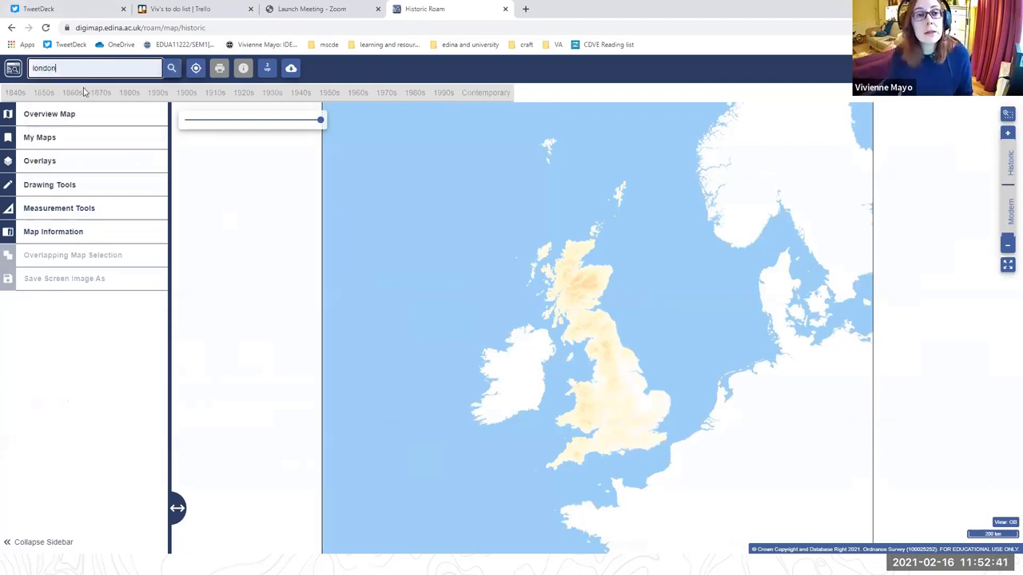
click(171, 68)
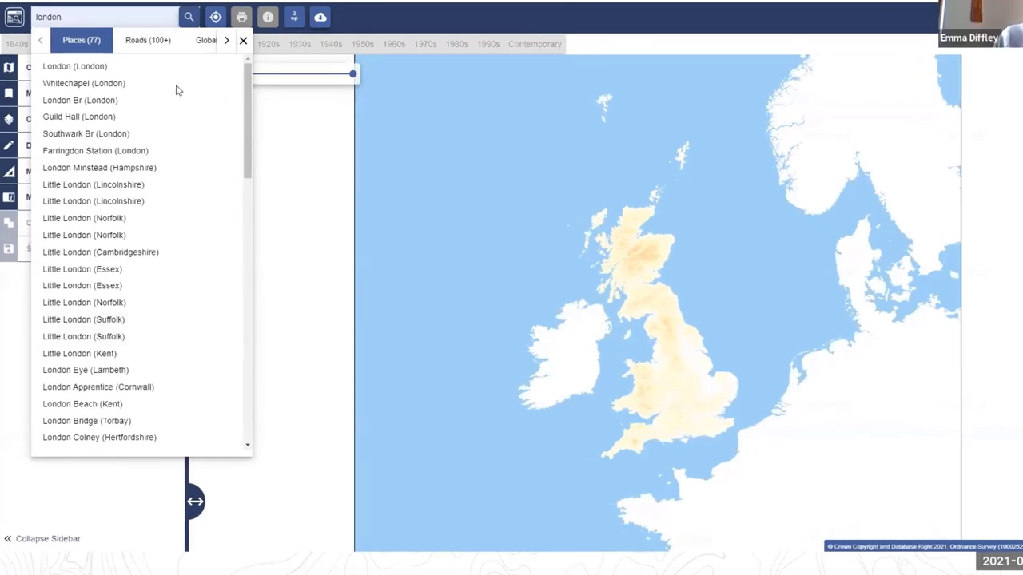
click(115, 67)
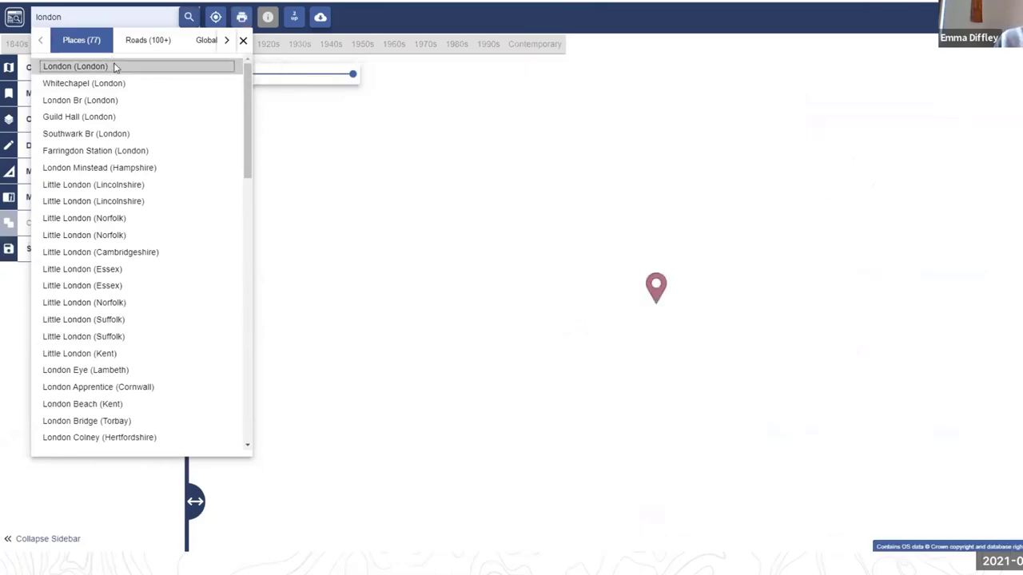
click(244, 41)
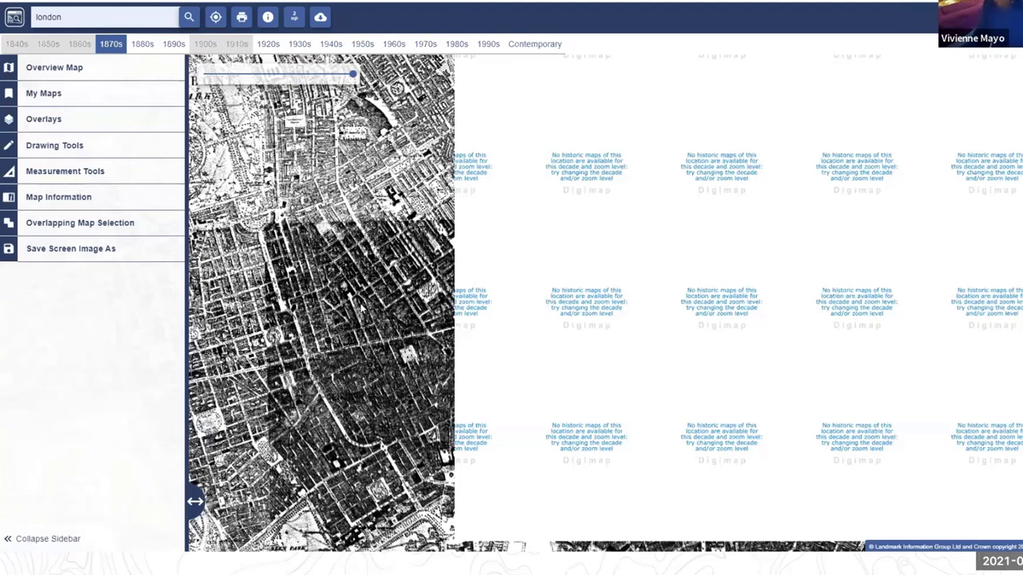
- Show the 1880s historic map and bring the Thames at Westminster into view
drag(596, 274, 749, 213)
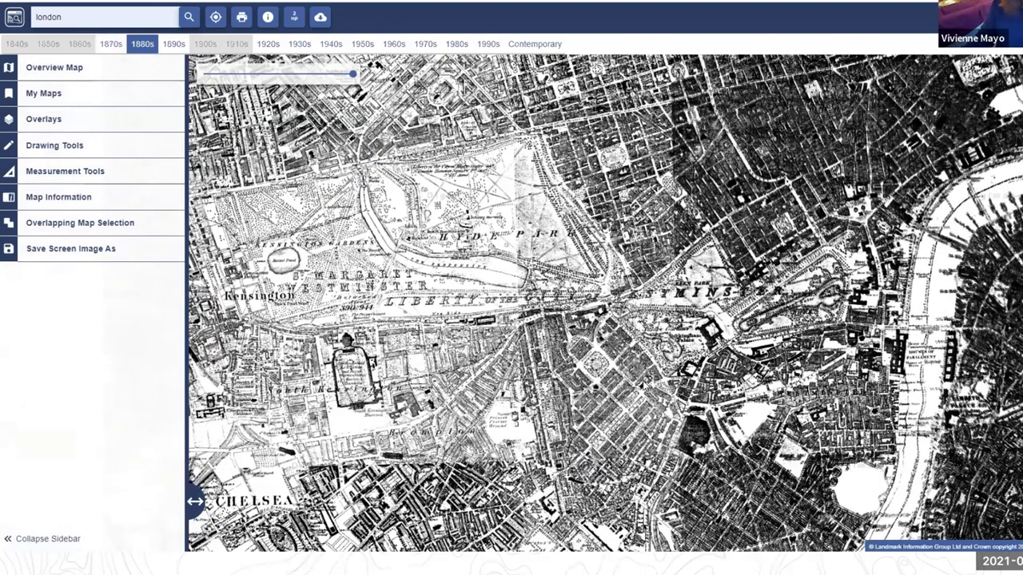
drag(641, 405, 584, 424)
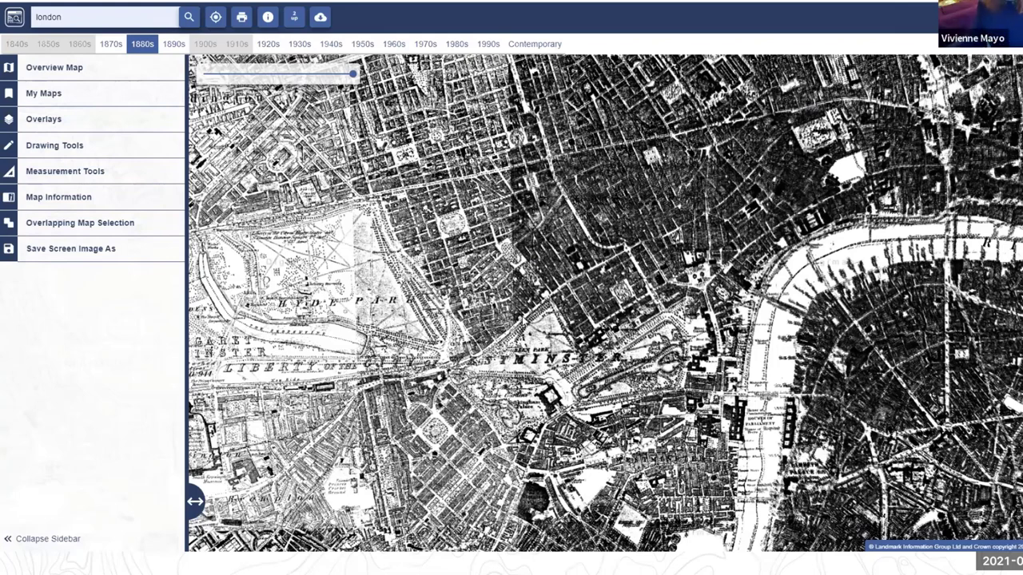
drag(580, 335, 542, 279)
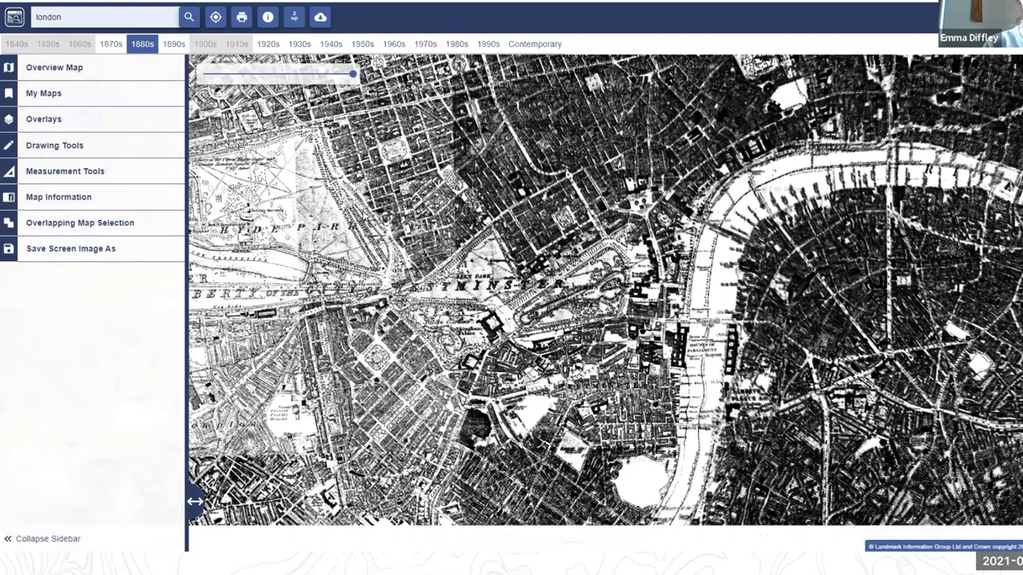
drag(390, 226, 354, 206)
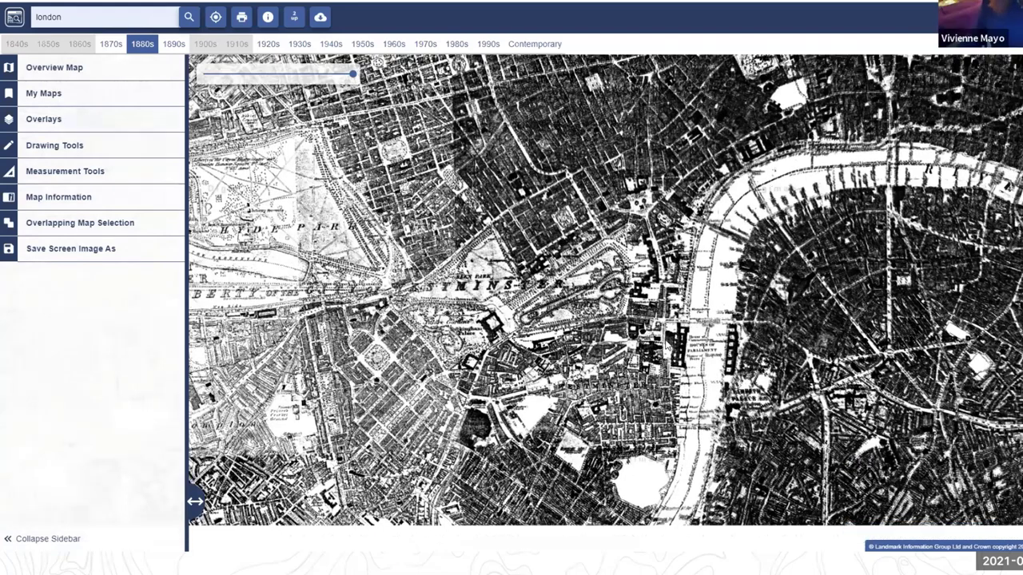
drag(644, 286, 633, 257)
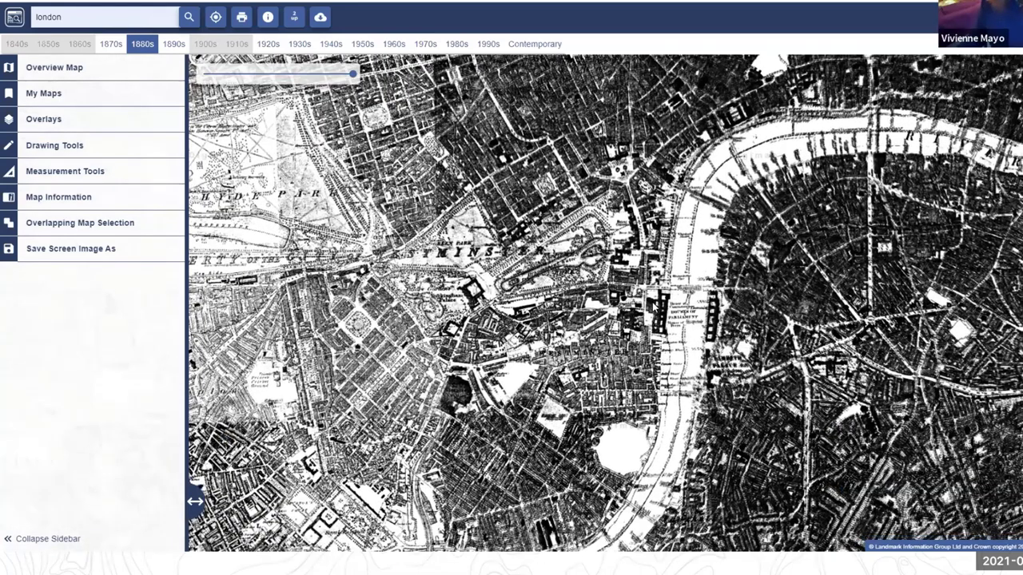
drag(654, 307, 662, 324)
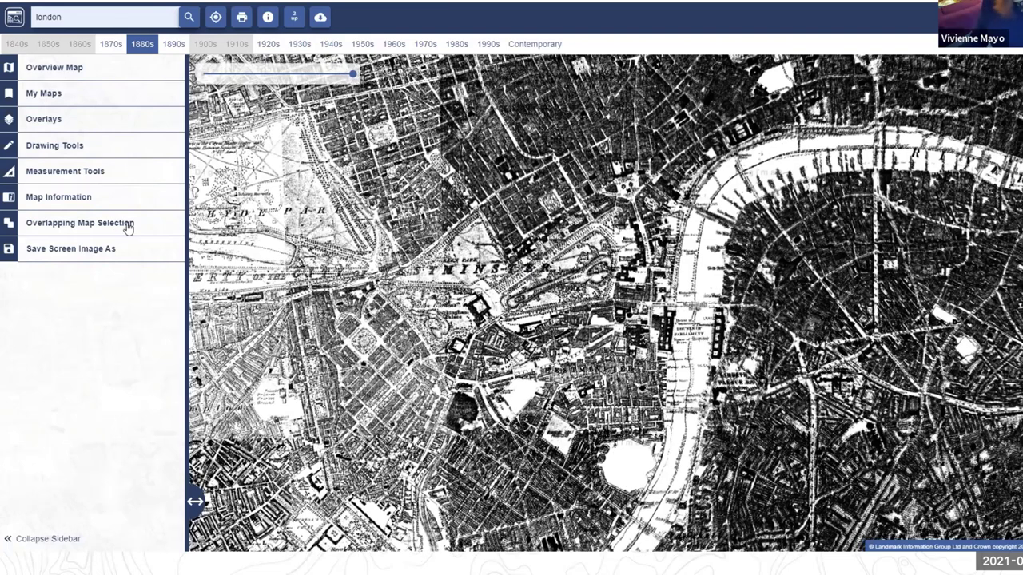
- Limit the overlapping 1880s maps to the Middlesex county and examine the area along the Thames
click(128, 224)
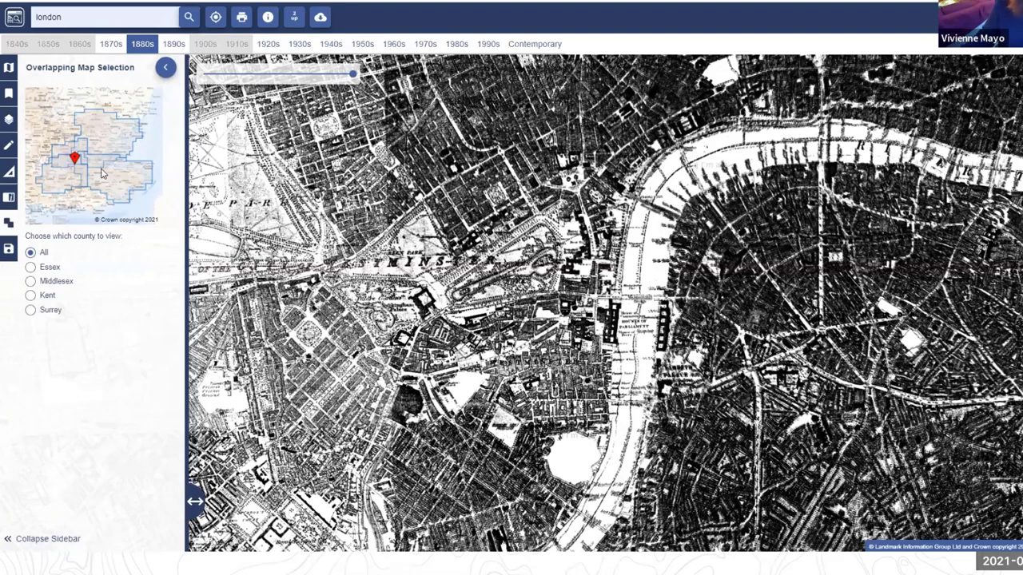
click(31, 283)
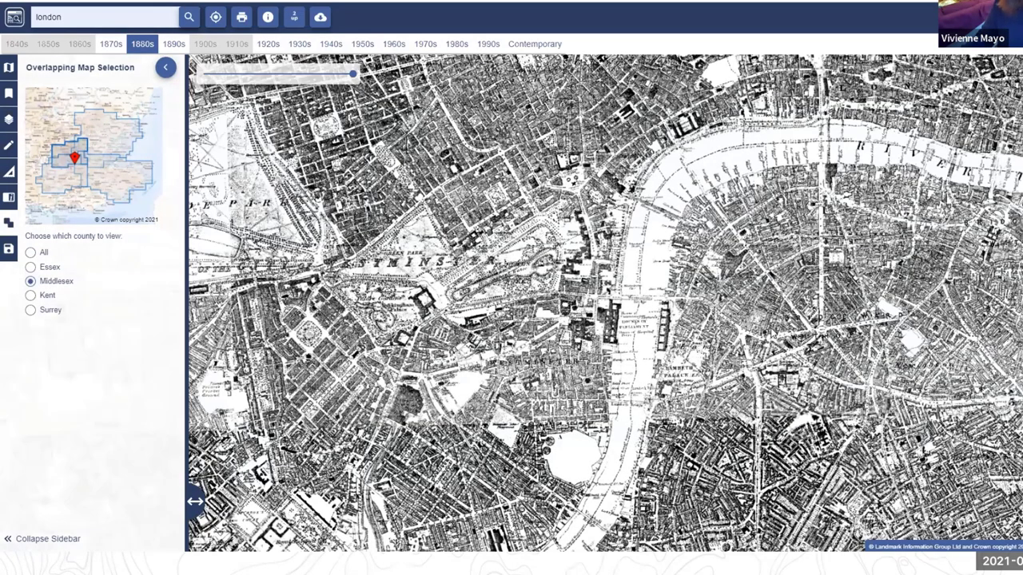
drag(769, 359, 775, 334)
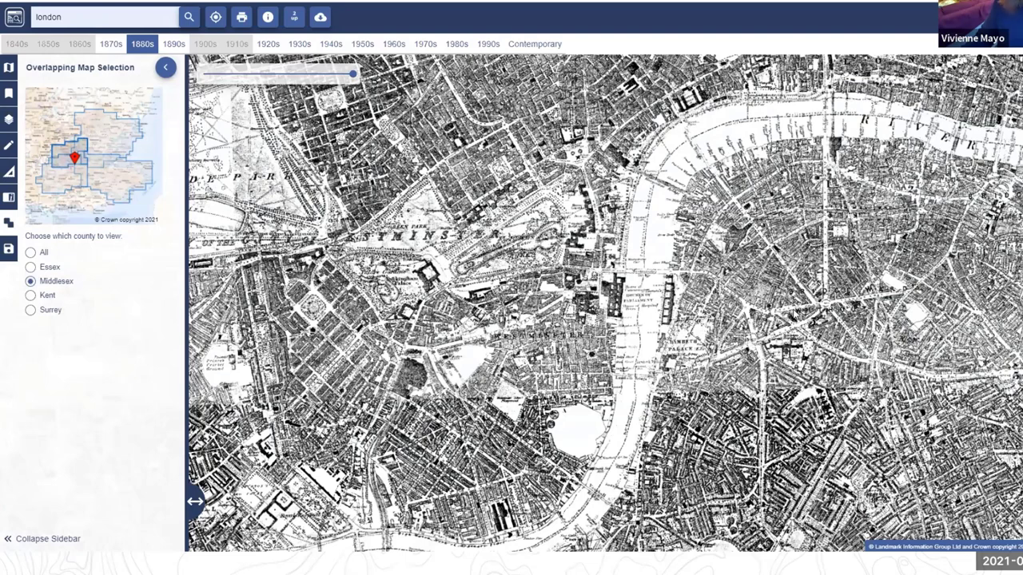
key(Up)
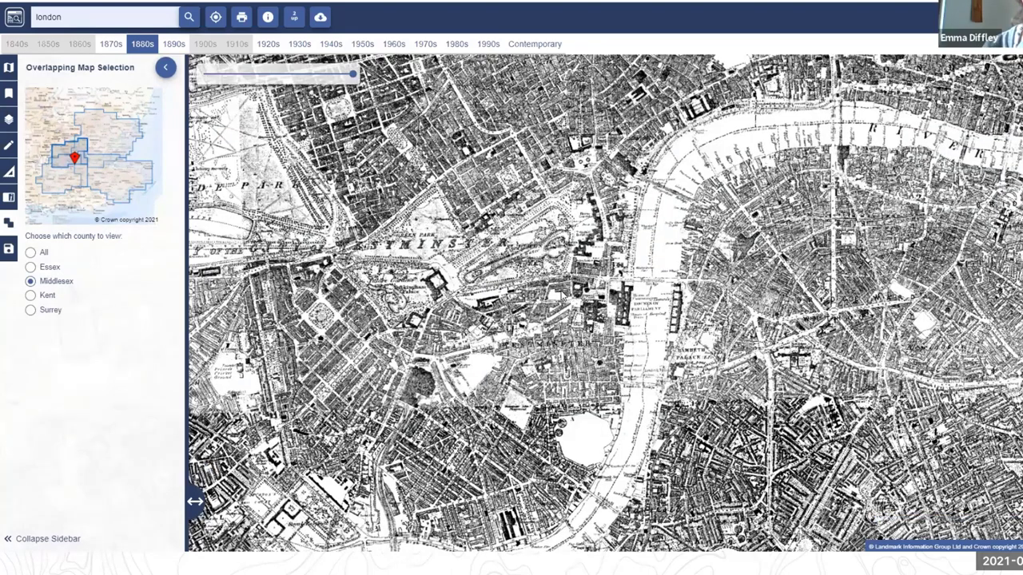
drag(567, 296, 591, 232)
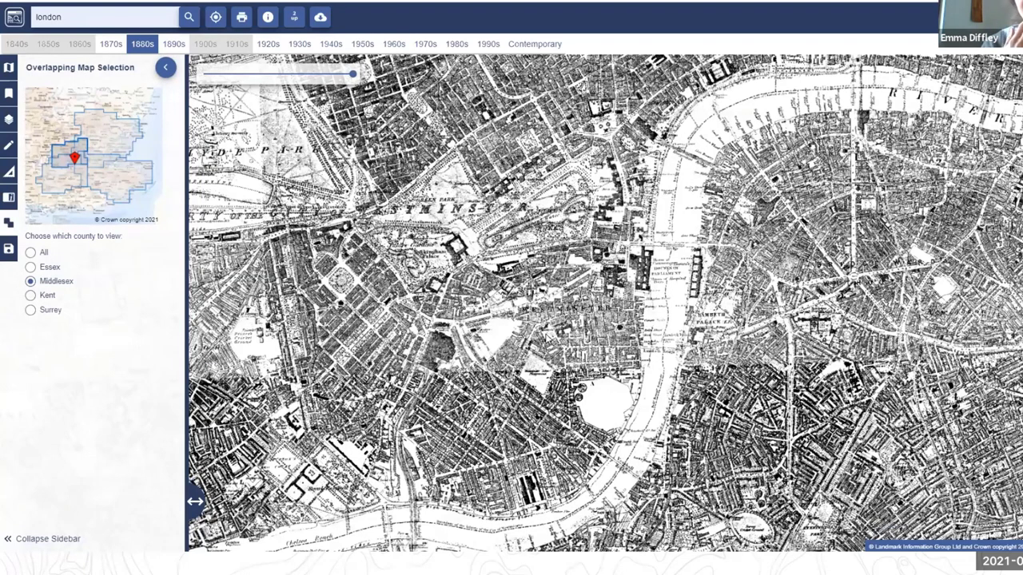
drag(445, 253, 440, 248)
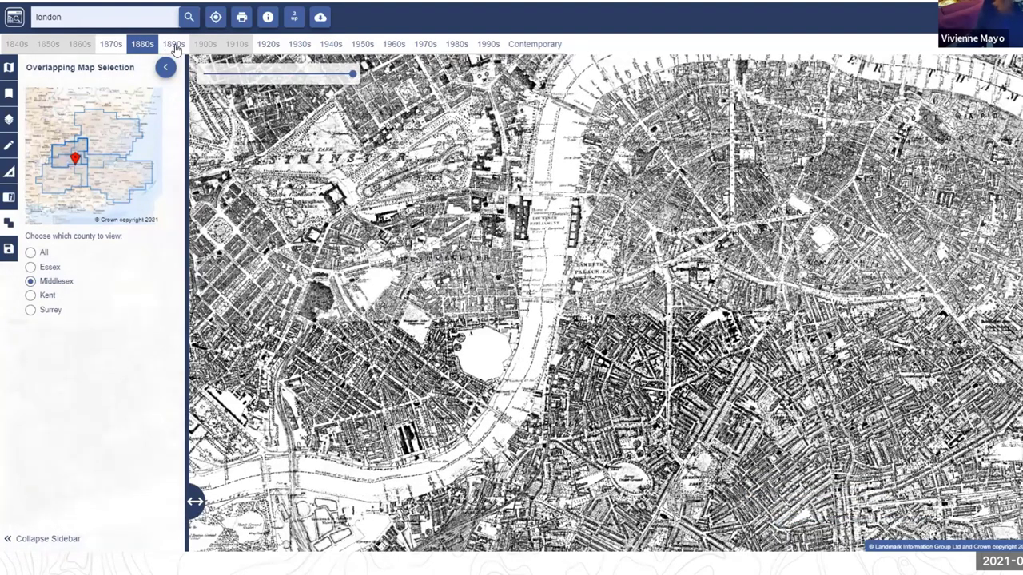
- Compare the 1880s and 1890s historic maps around the Thames at Westminster, and finish on the 1920s map
click(175, 45)
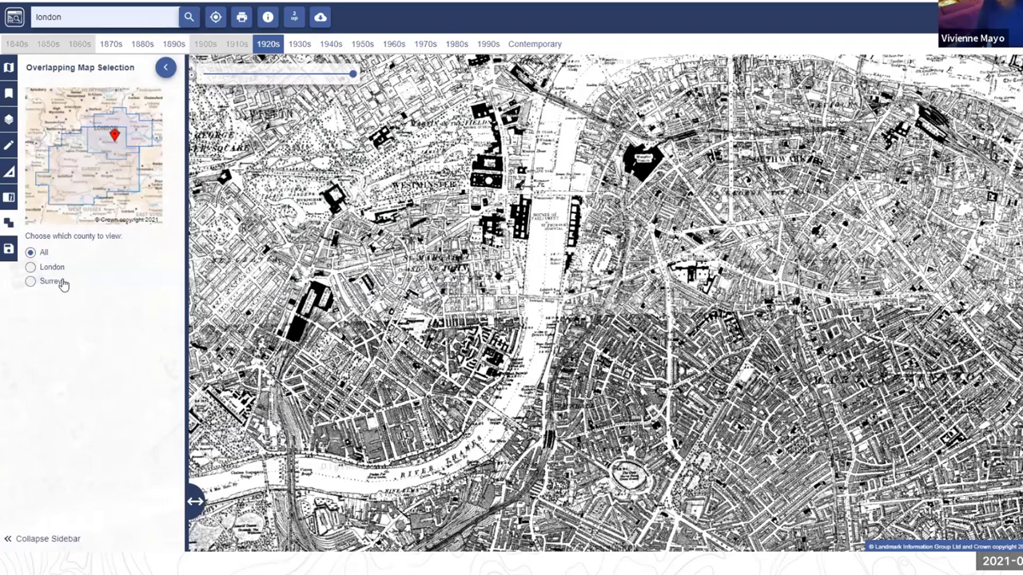
click(142, 44)
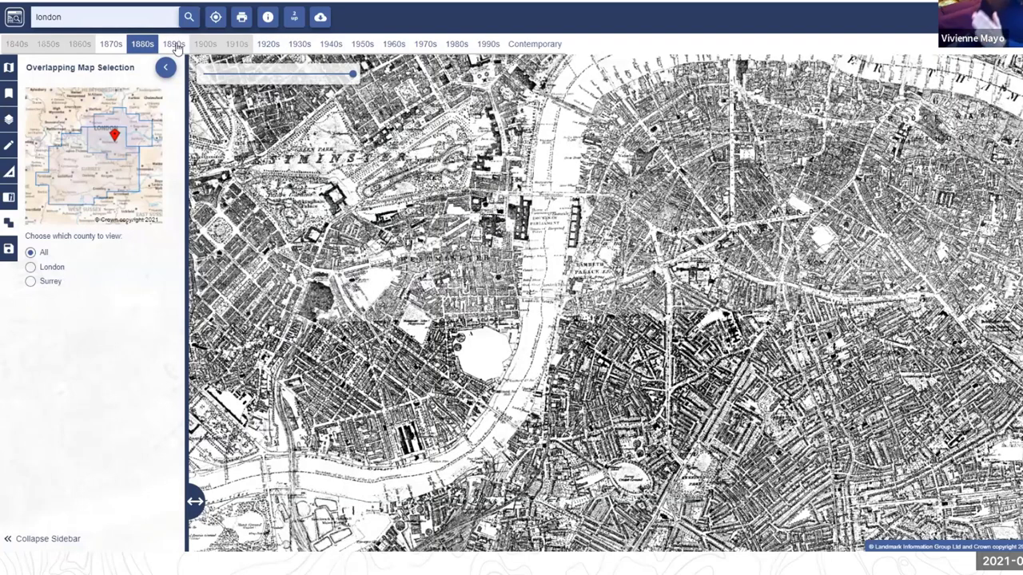
click(175, 45)
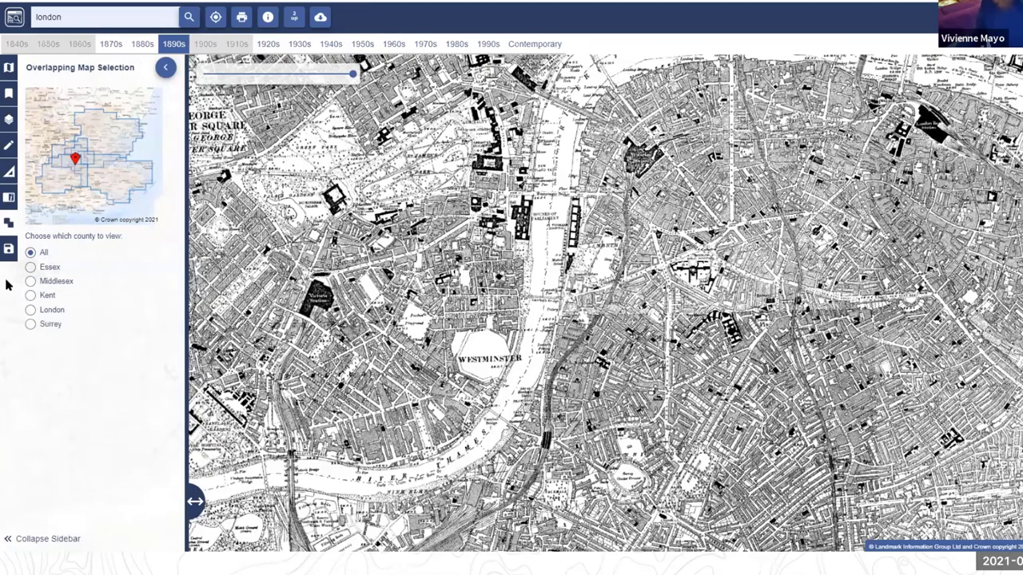
key(Right)
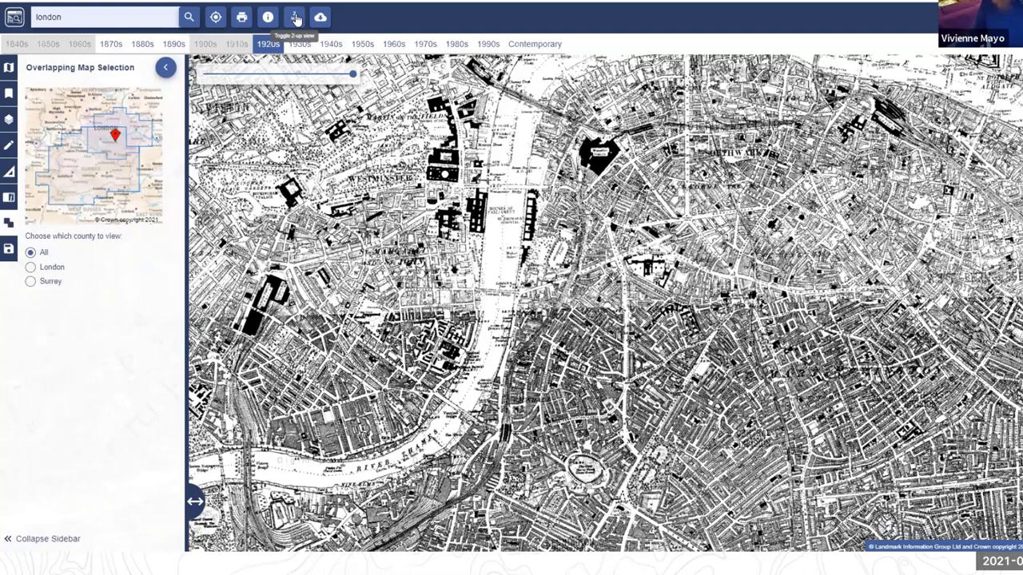
- Open the side-by-side map view and show the 1950s map of London in the second pane
click(295, 18)
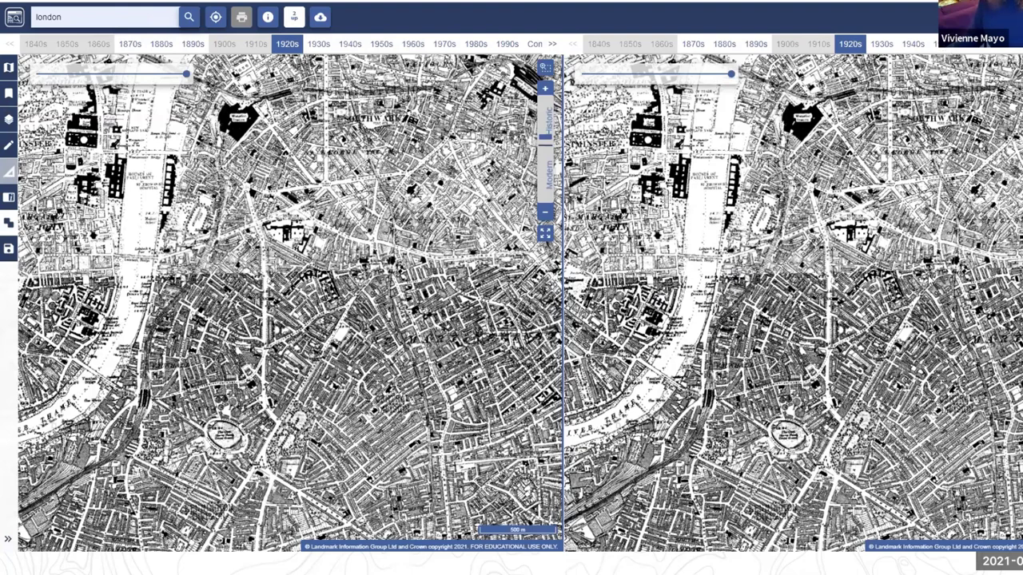
click(943, 44)
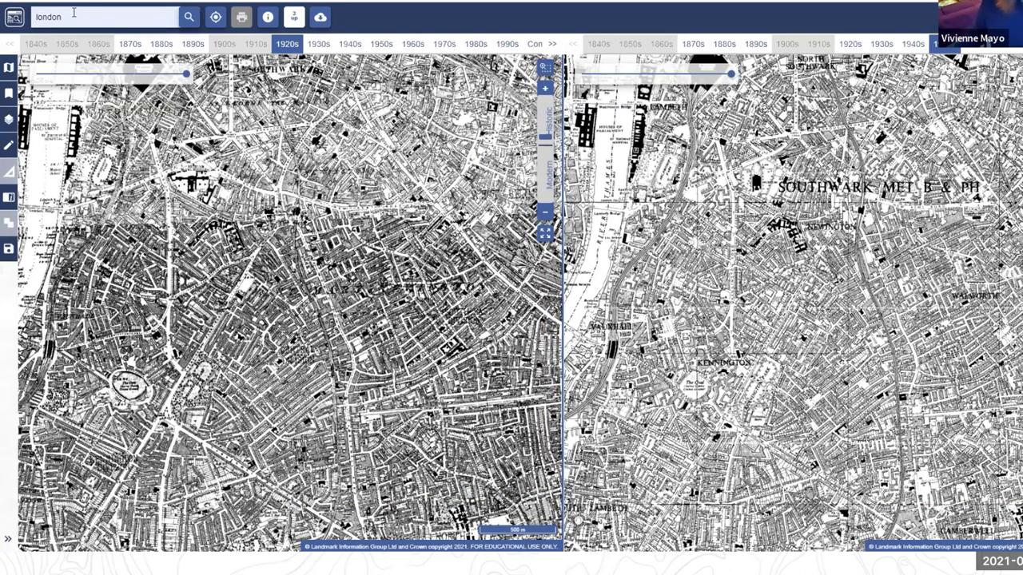
- Search for milton keynes, close the results list, and show a later post-war decade in the second pane beside the 1920s map
click(74, 12)
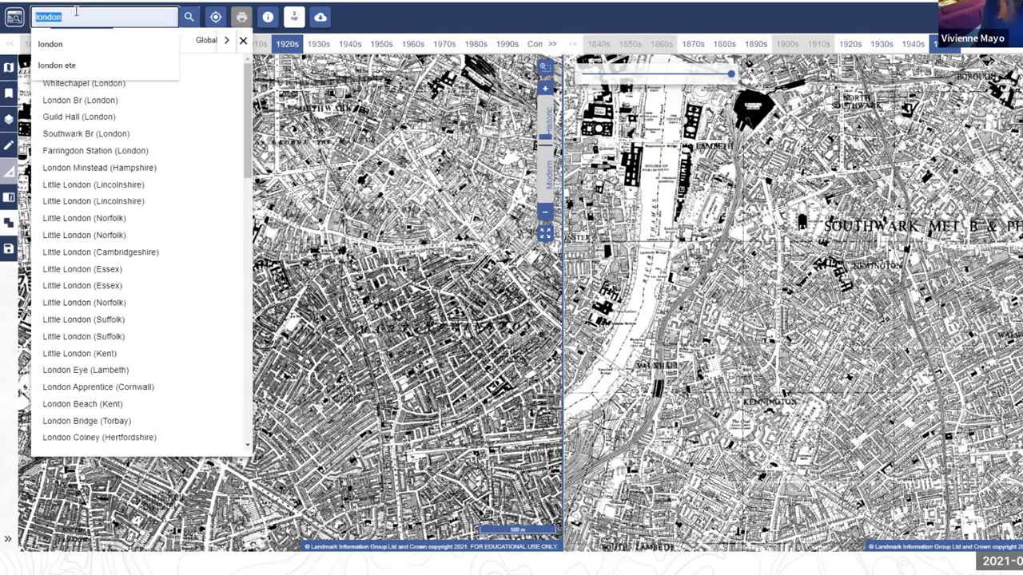
text(milton keynes)
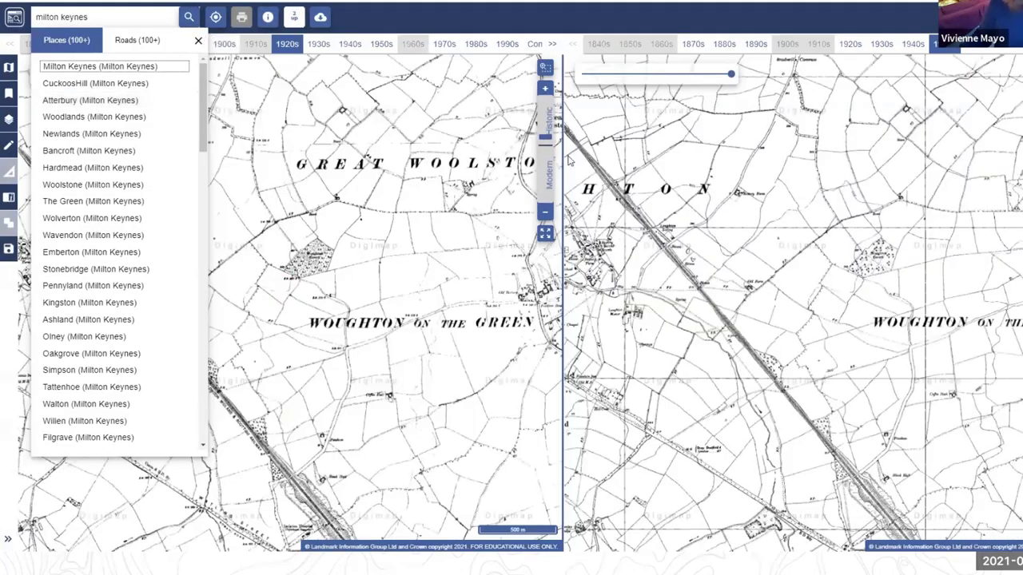
click(569, 160)
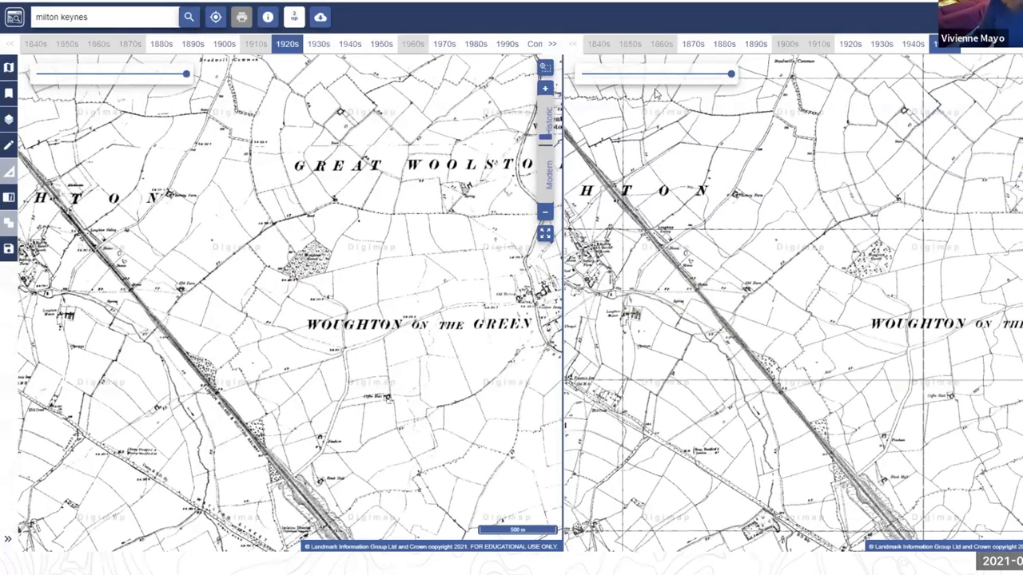
click(971, 50)
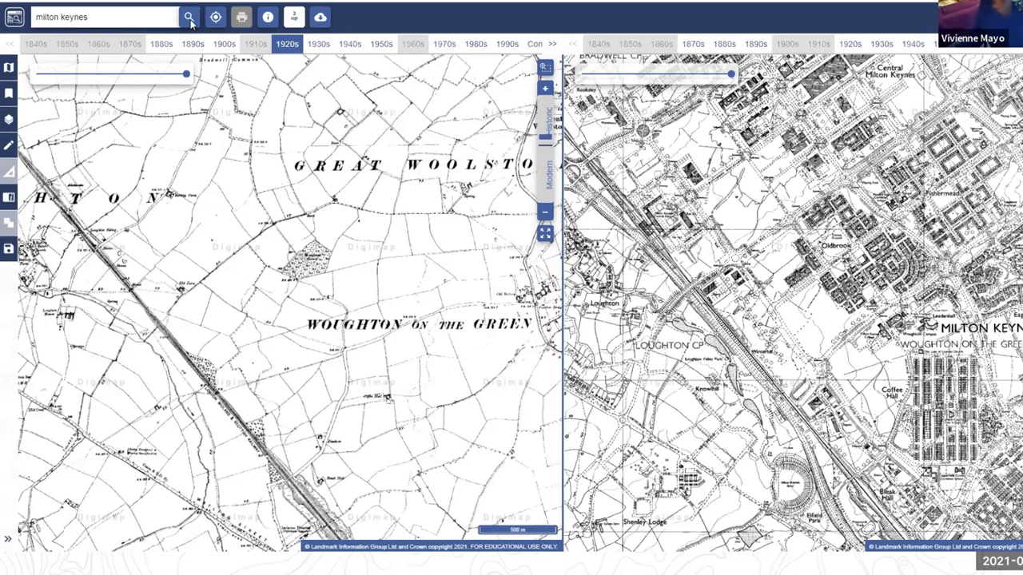
- Look up the feature information for the map sheets in both Milton Keynes panes, and close each information window
click(268, 17)
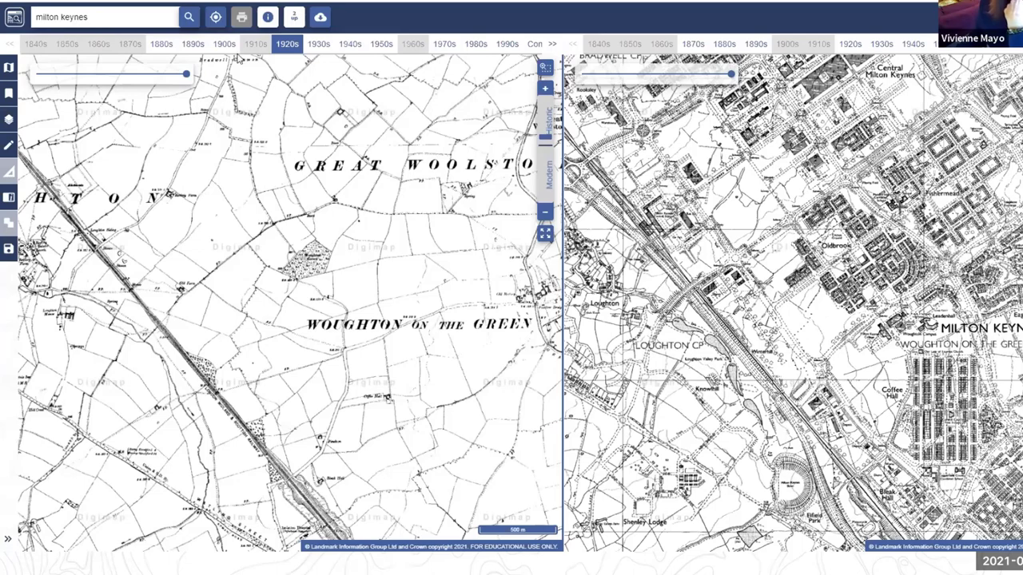
click(352, 207)
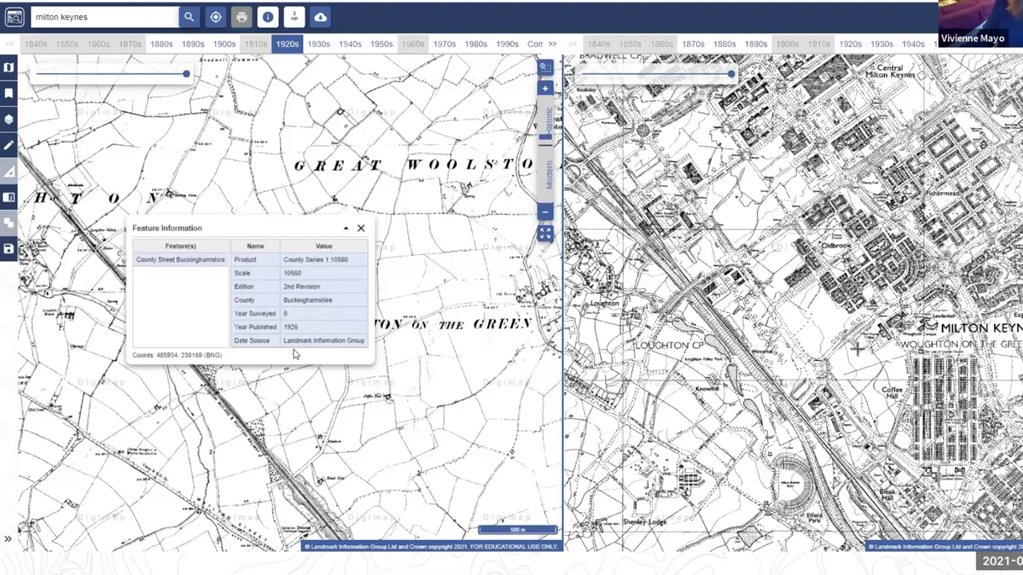
click(361, 228)
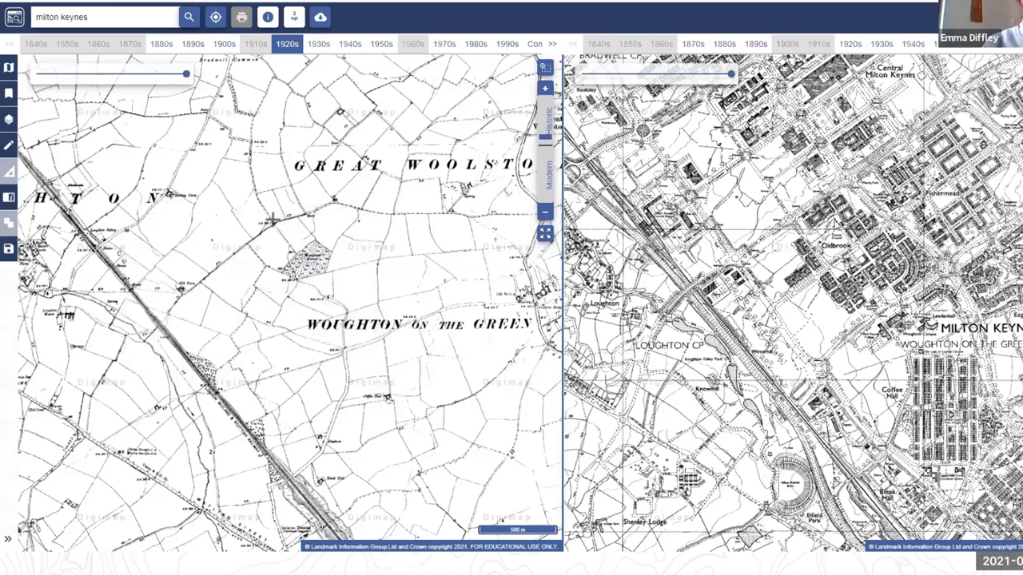
click(262, 226)
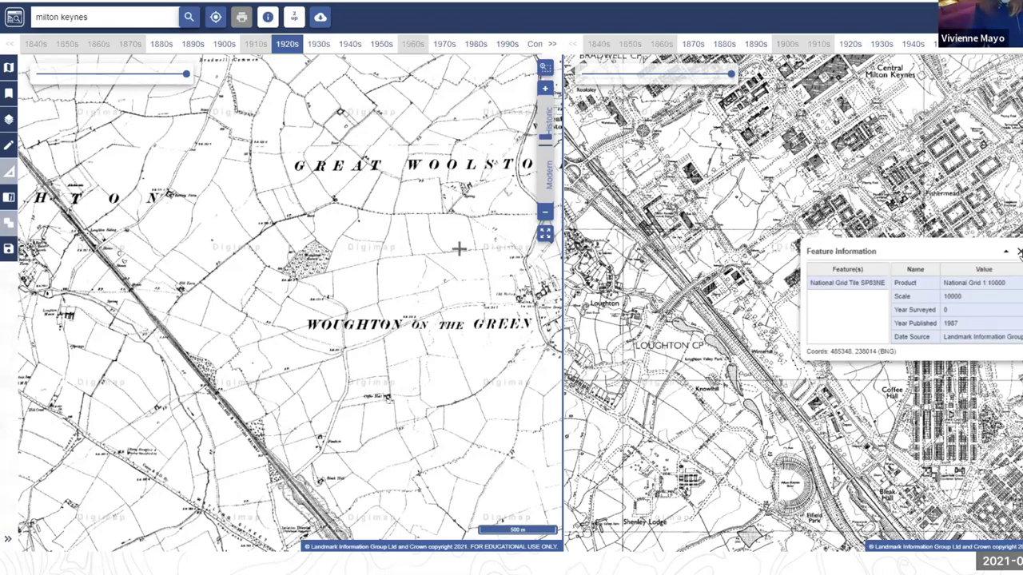
click(1019, 251)
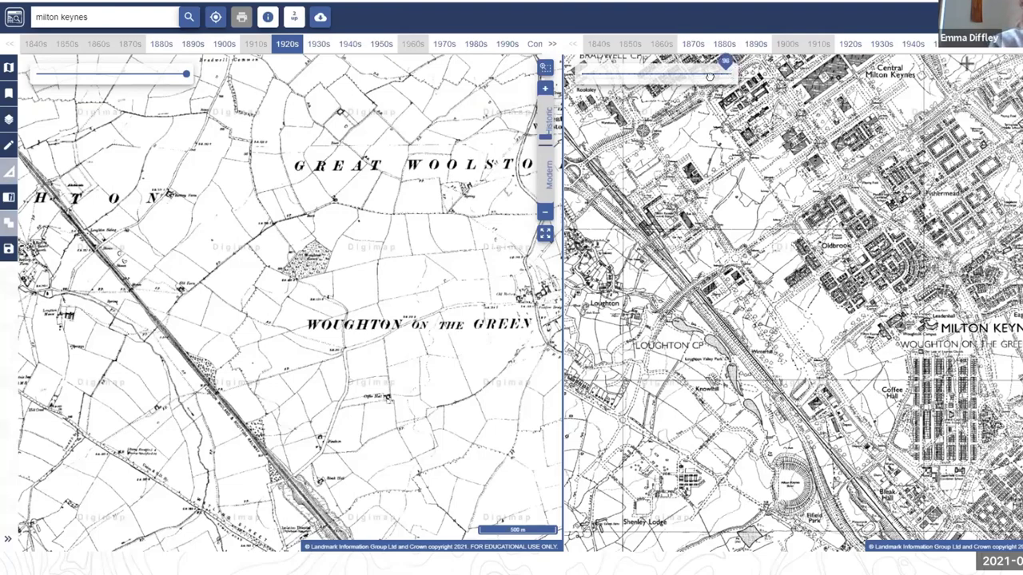
- Fade the second pane's historic map to an opacity of 43, and return to the single-map view
drag(729, 74, 646, 80)
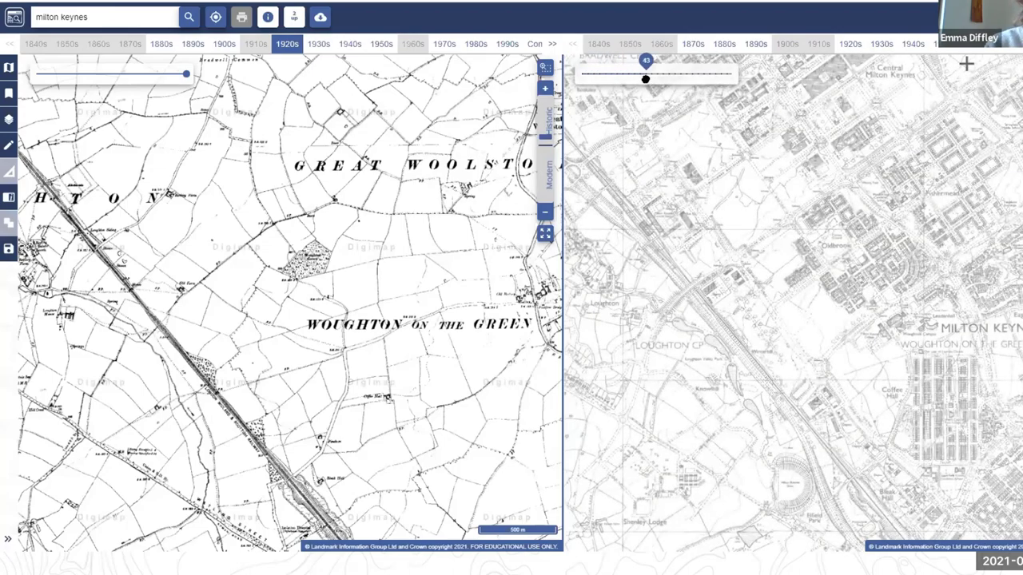
click(295, 18)
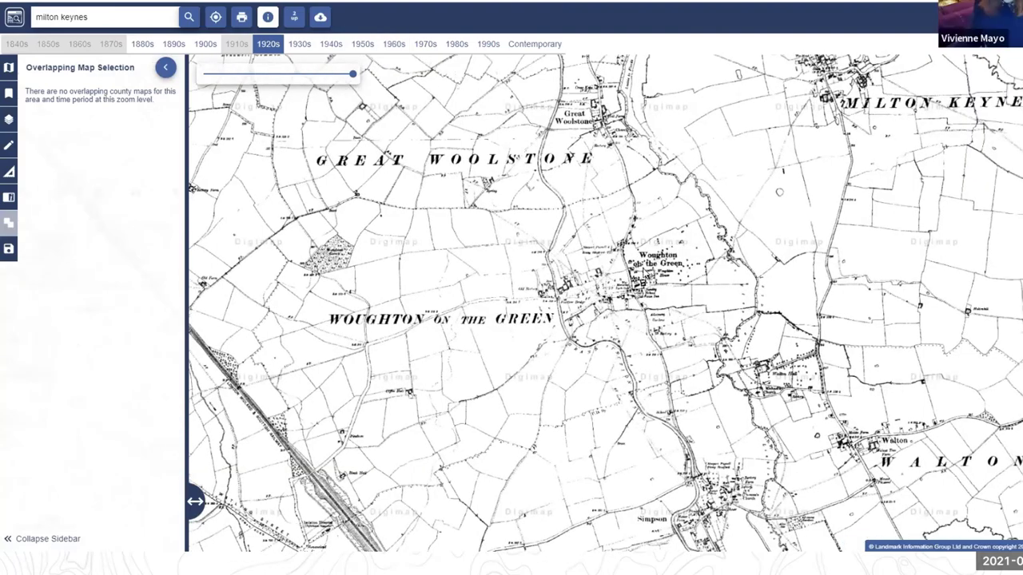
- Search Historic Roam for edinburgh and close the results list
click(109, 19)
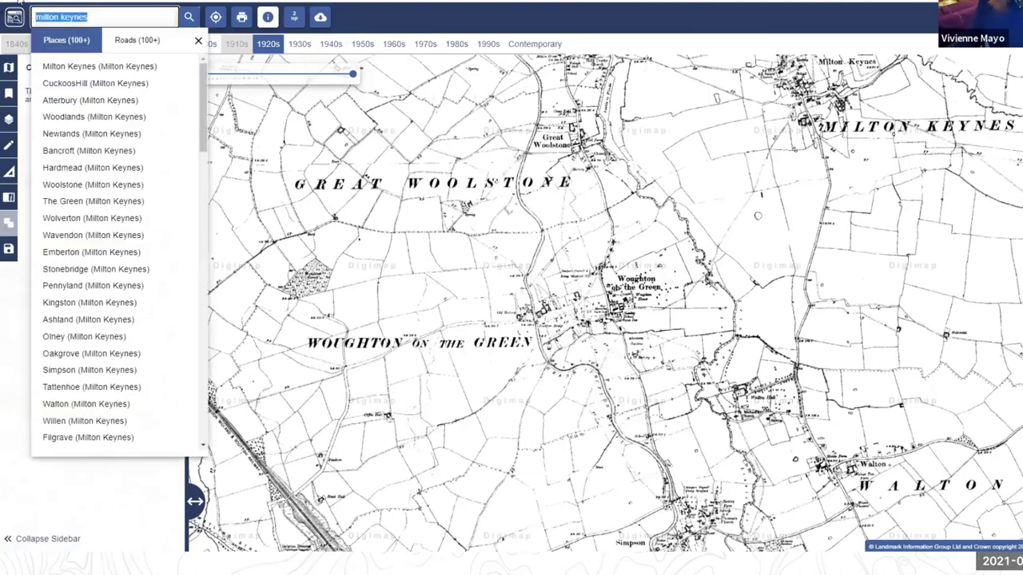
text(edinburgh)
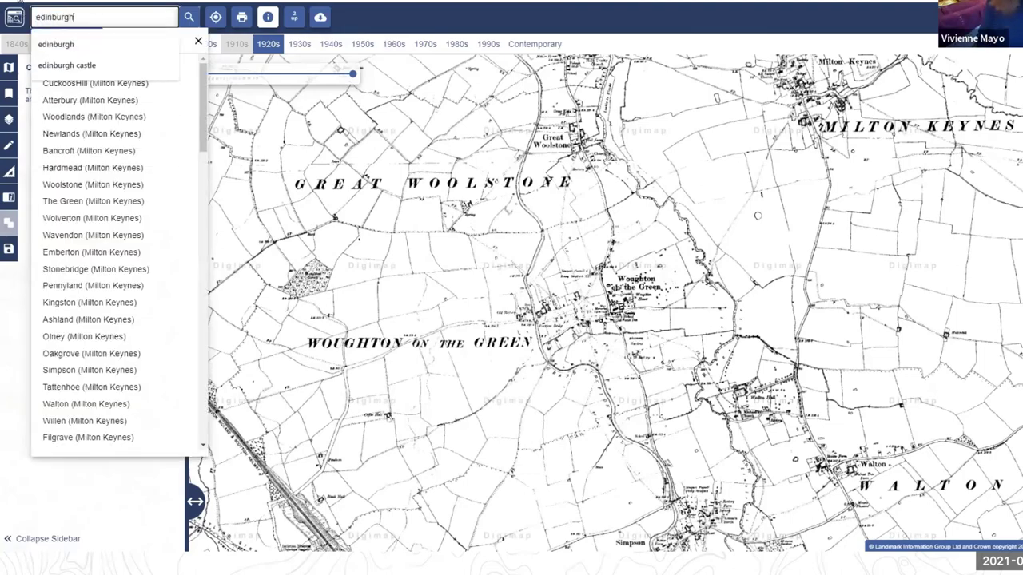
key(Return)
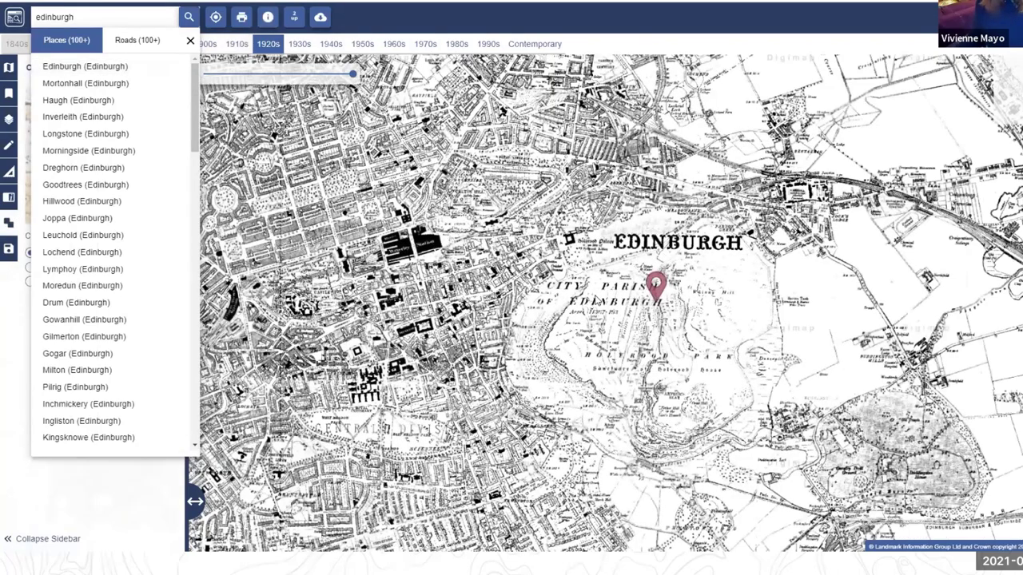
click(191, 41)
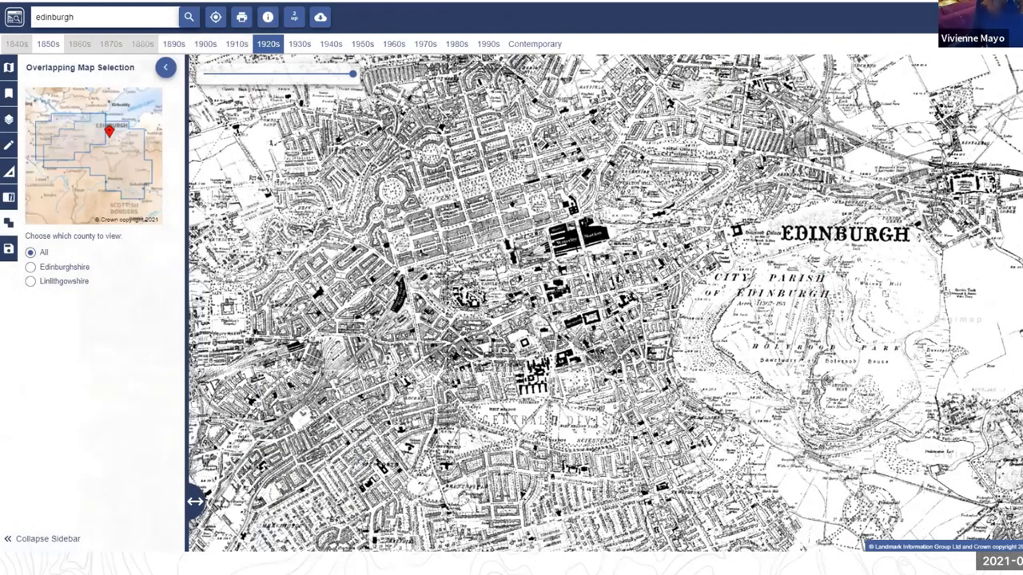
- Show a detailed view of Edinburgh, try the 1890s map, and finish on the 1900s historic map
scroll(632, 255, up, 2)
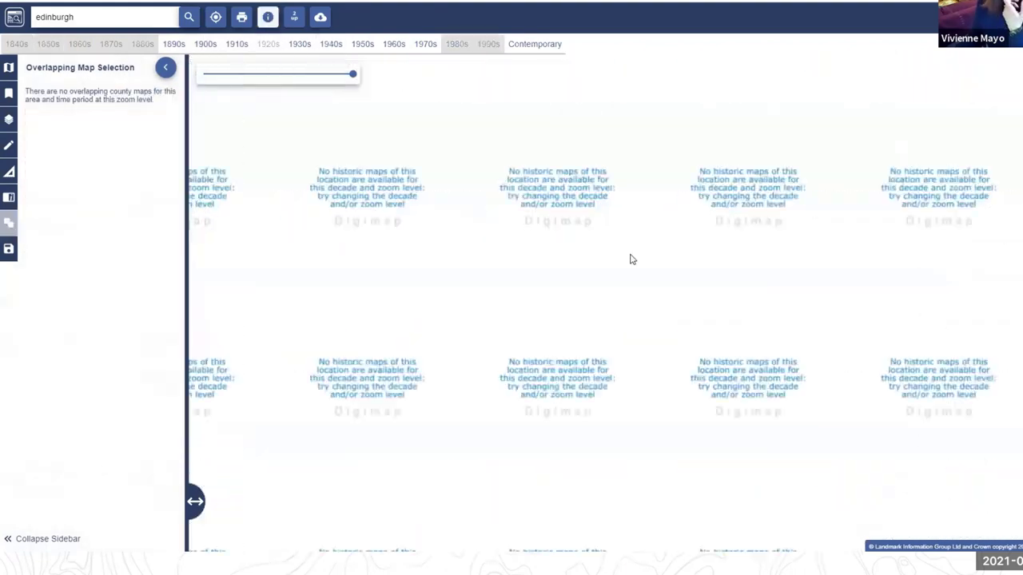
click(170, 44)
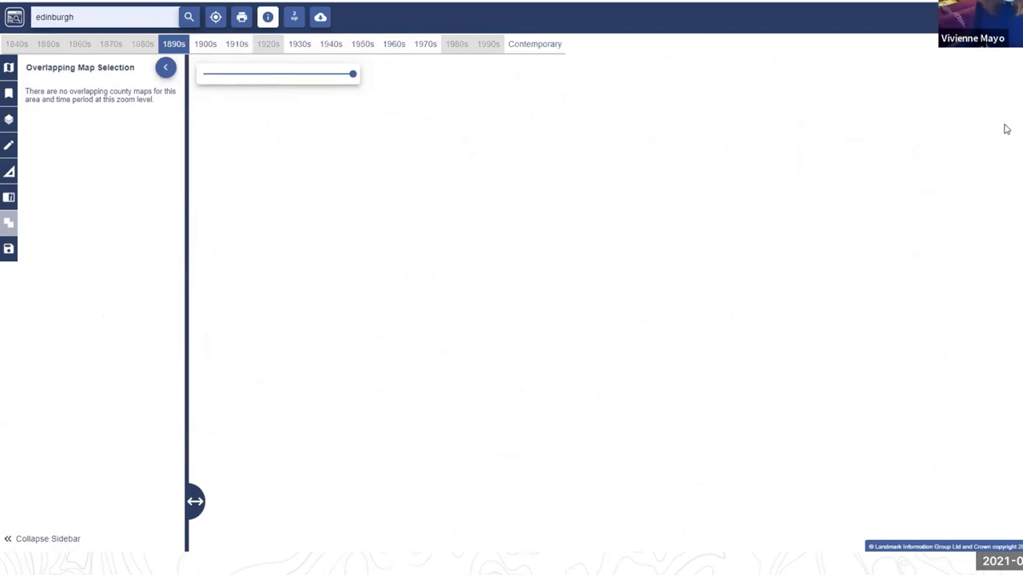
click(202, 51)
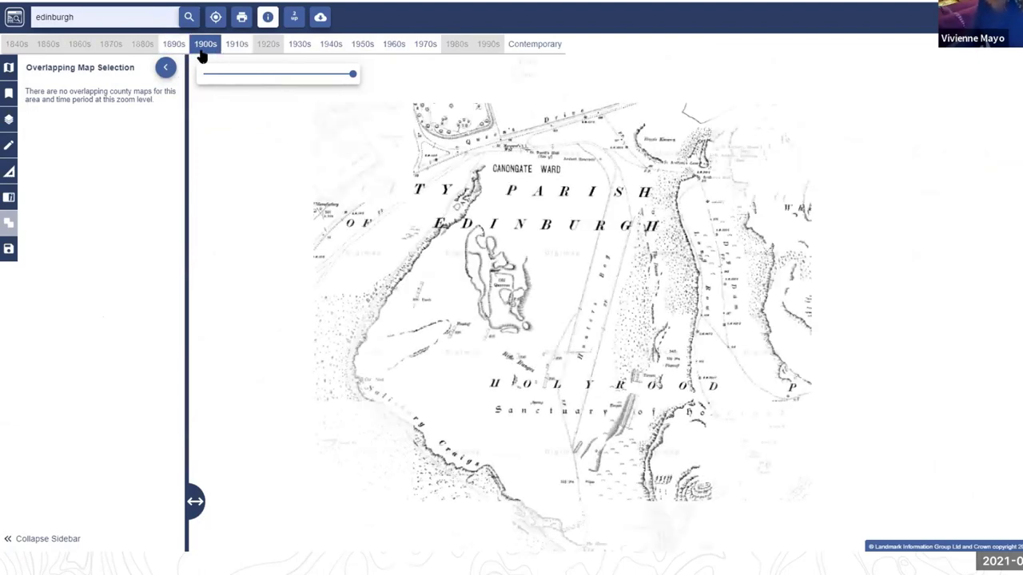
- Bring the streets around Canongate into view, look up the map sheet's feature information near St Mary's Street, and close it
drag(489, 243, 582, 274)
scroll(582, 274, up, 2)
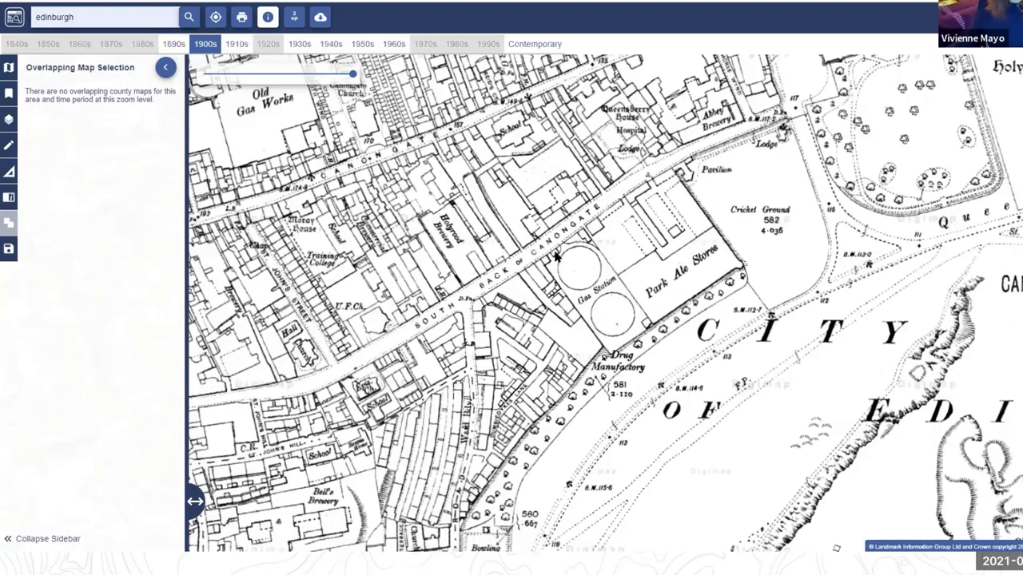
drag(557, 254, 598, 293)
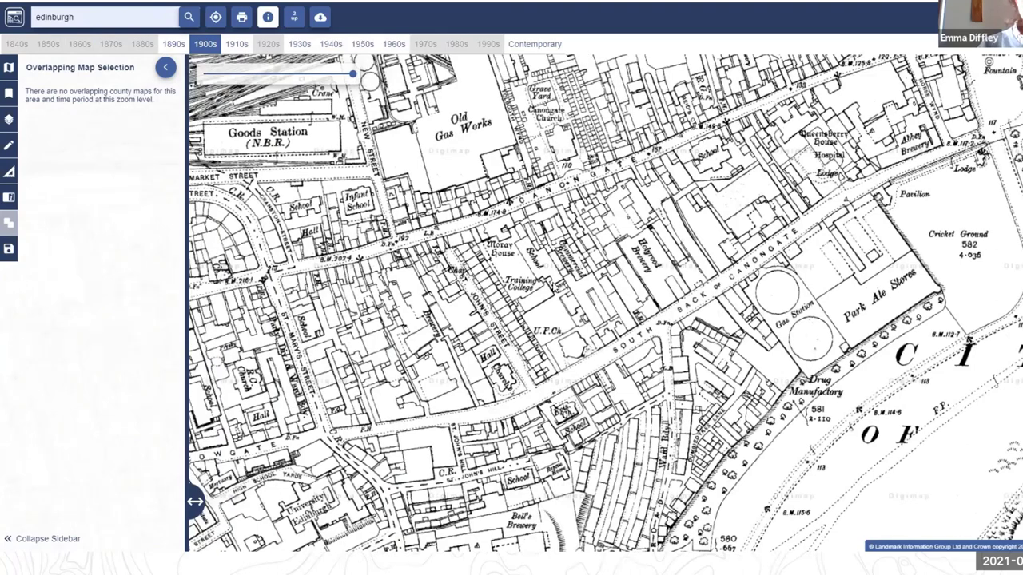
drag(572, 230, 604, 246)
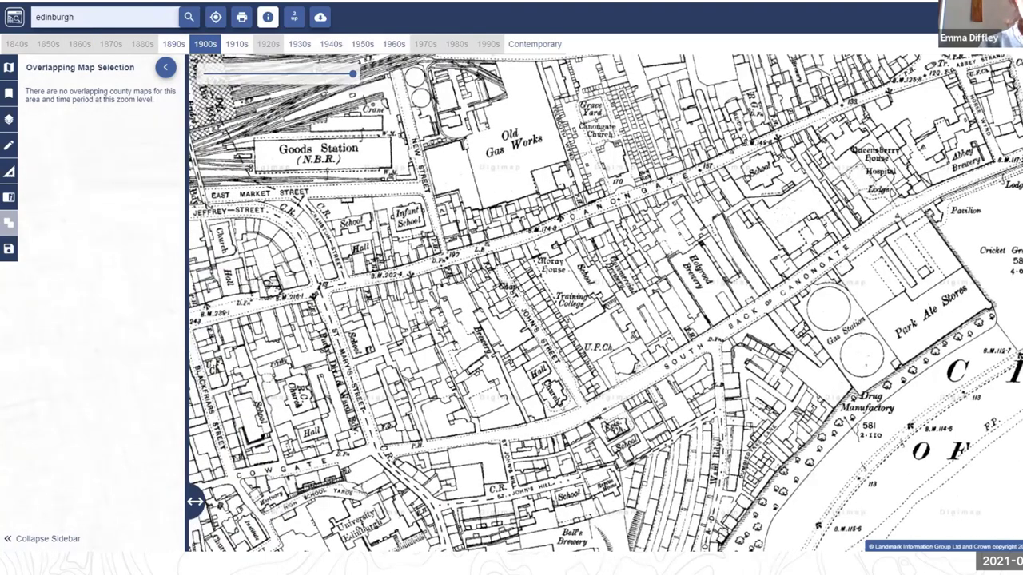
drag(457, 276, 470, 273)
drag(444, 316, 483, 318)
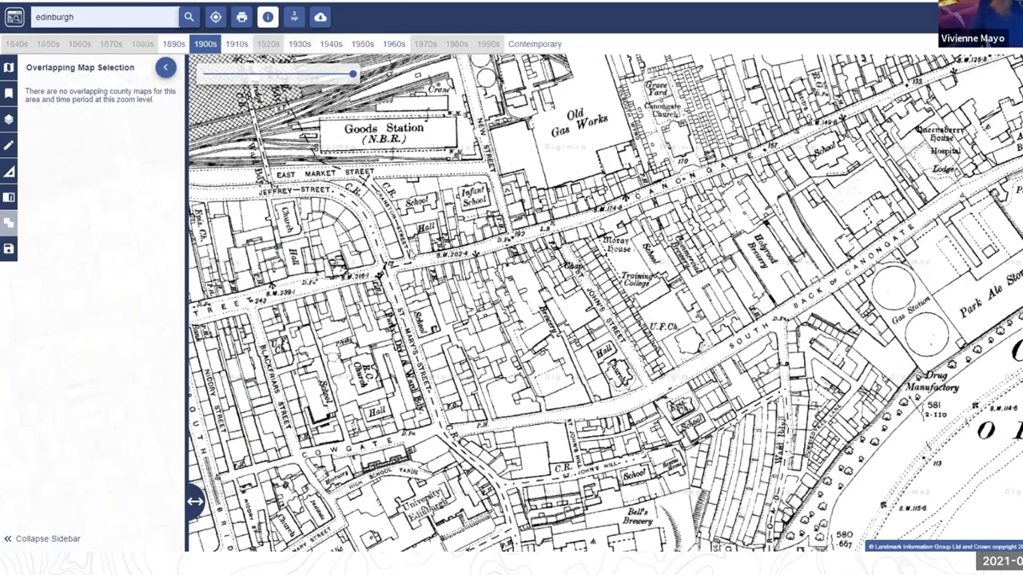
click(410, 254)
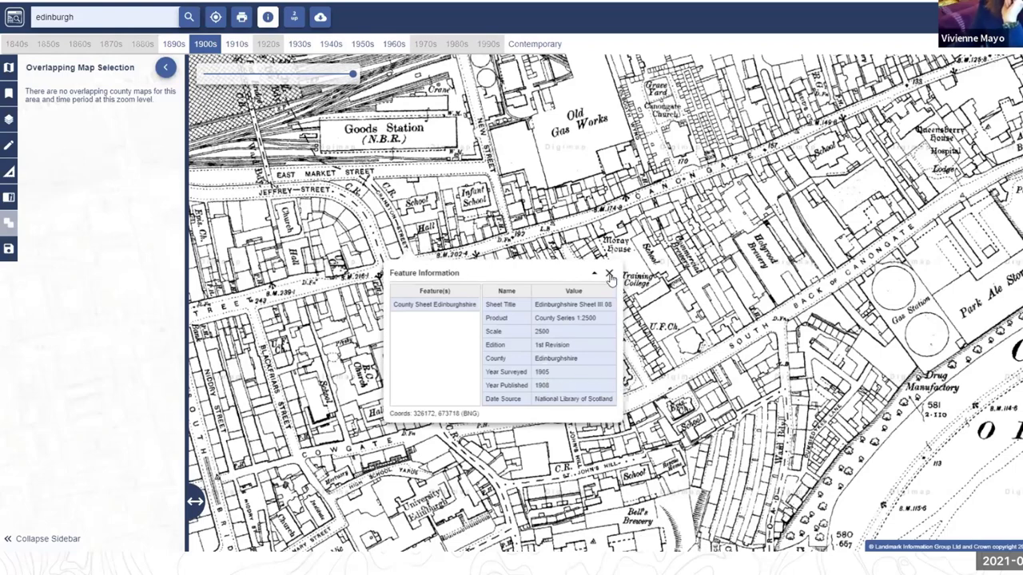
click(610, 276)
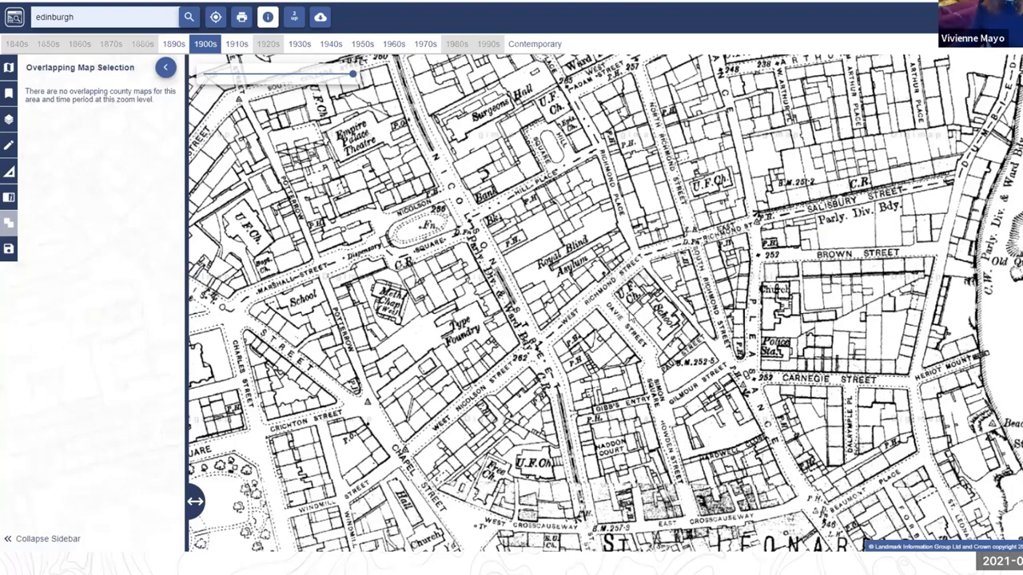
click(181, 42)
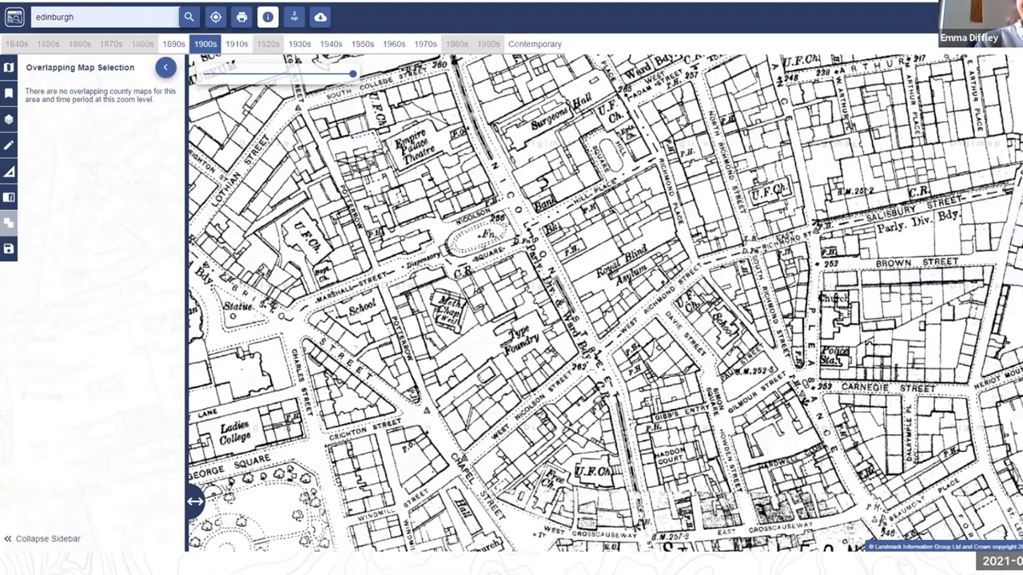
- Open the map overlays and review the available WMS layers, including the Environment Data and Digimap Geology feeds
click(9, 121)
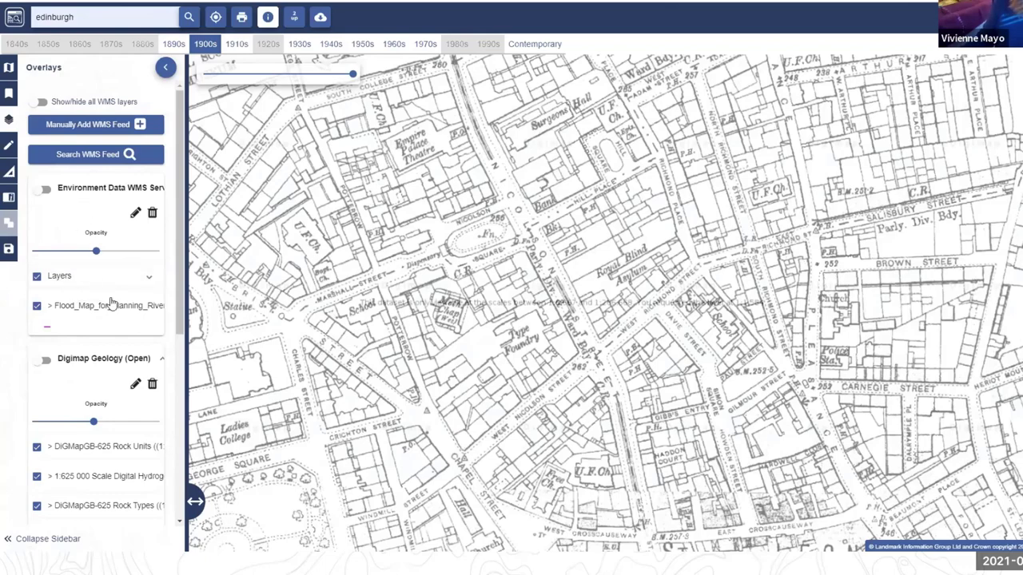
scroll(142, 328, down, 4)
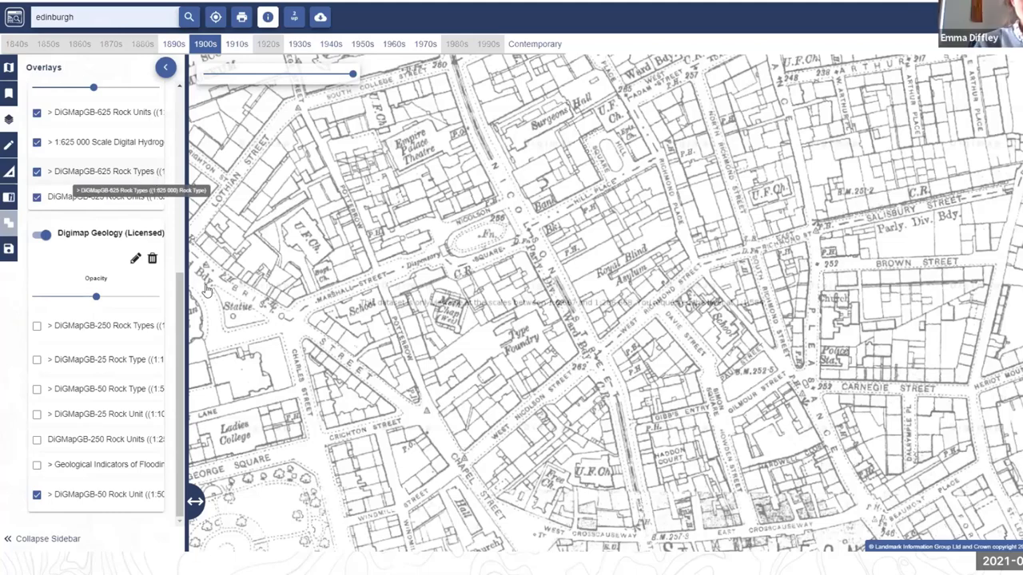
drag(182, 344, 185, 122)
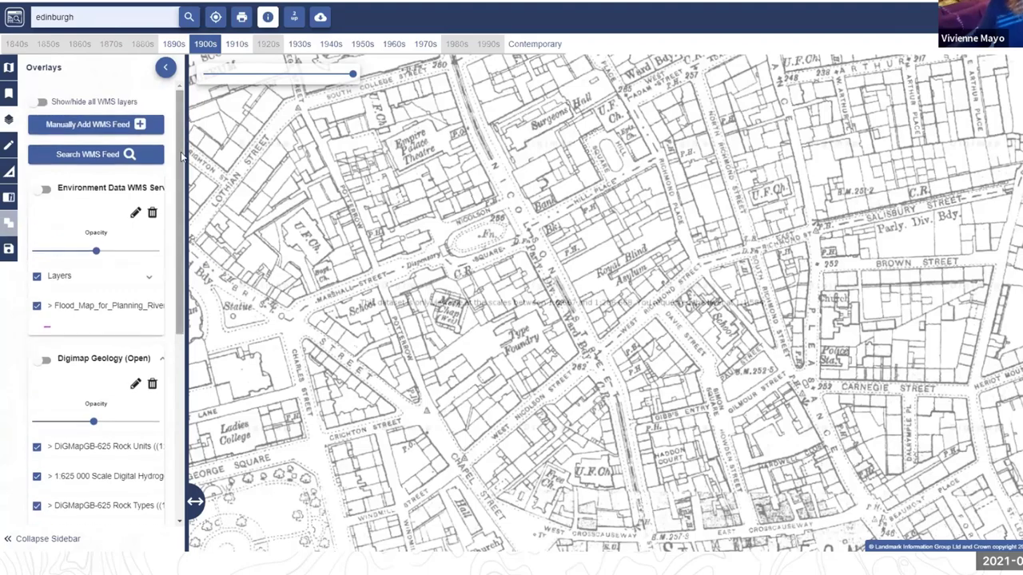